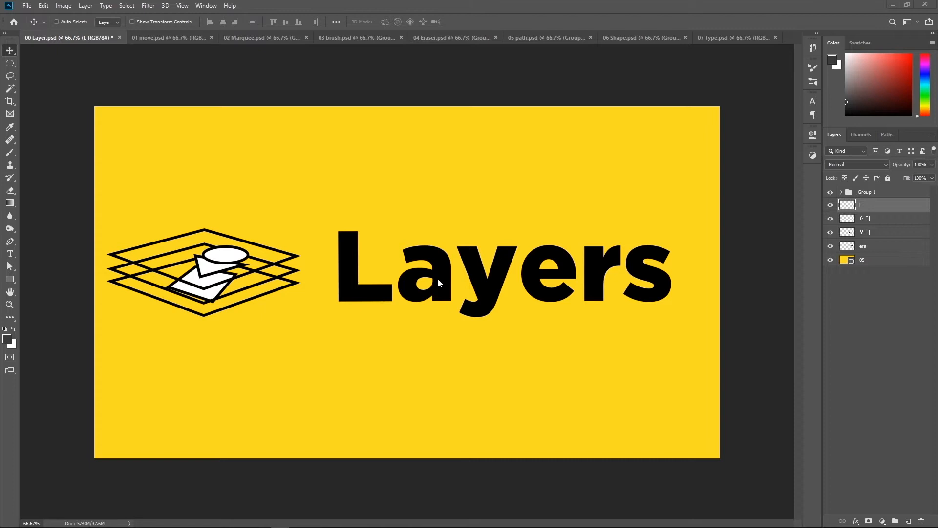
Ungroup the icon layers and spread layers 01, 02 and 03 vertically into three separate, roughly evenly spaced diamonds
{"action": "key", "text": "ctrl+shift+g"}
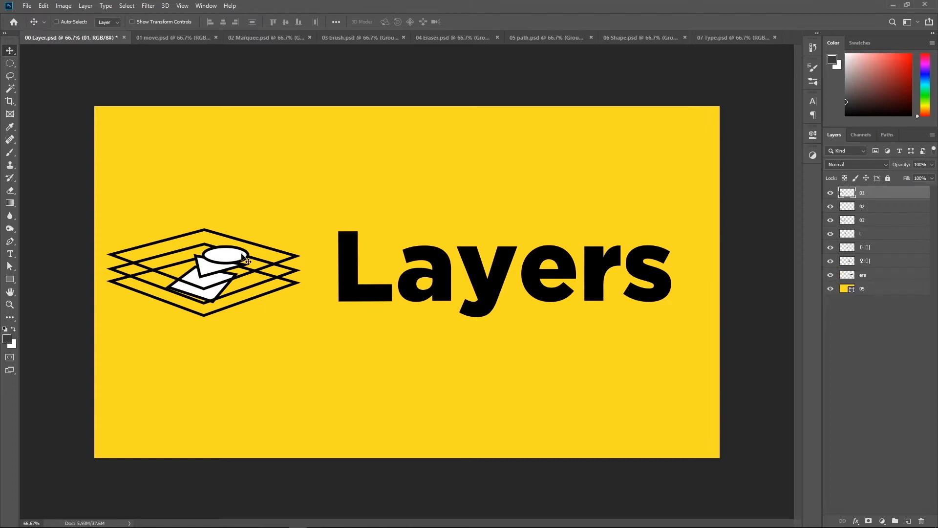
{"action": "left_click_drag", "start_coordinate": [242, 259], "coordinate": [250, 190]}
{"action": "left_click", "coordinate": [887, 206]}
{"action": "left_click_drag", "start_coordinate": [276, 279], "coordinate": [272, 237]}
{"action": "left_click", "coordinate": [236, 269], "text": "ctrl"}
{"action": "left_click_drag", "start_coordinate": [236, 269], "coordinate": [236, 254]}
{"action": "left_click_drag", "start_coordinate": [172, 282], "coordinate": [171, 373]}
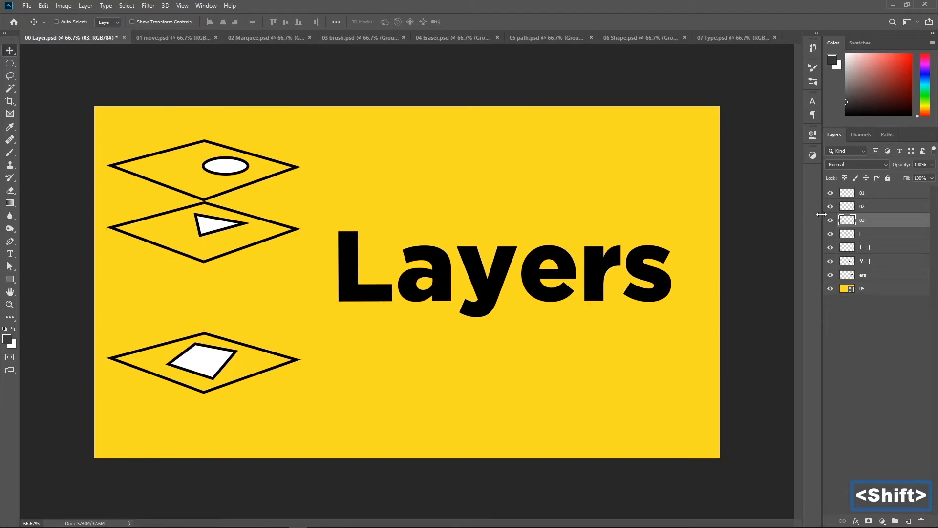
{"action": "left_click", "coordinate": [864, 206]}
{"action": "left_click_drag", "start_coordinate": [346, 222], "coordinate": [342, 252]}
Stack layers 01 and 02 back over layer 03 and move all three together up beside the Layers lettering
{"action": "left_click", "coordinate": [232, 159], "text": "ctrl"}
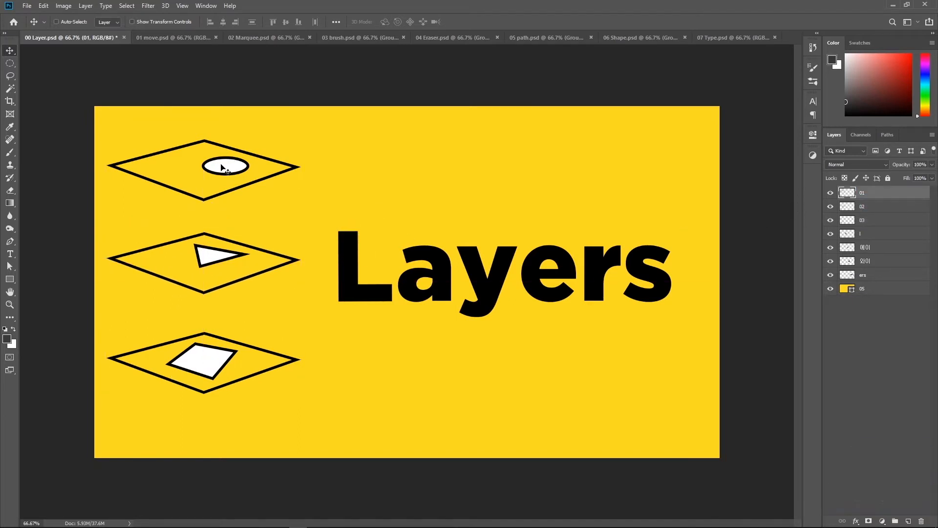
{"action": "key", "text": "shift"}
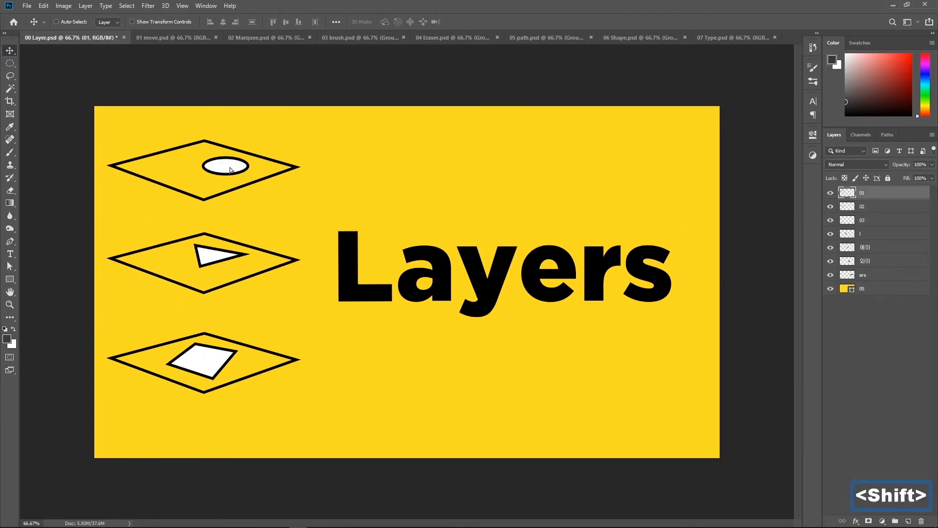
{"action": "left_click_drag", "start_coordinate": [231, 170], "coordinate": [225, 252]}
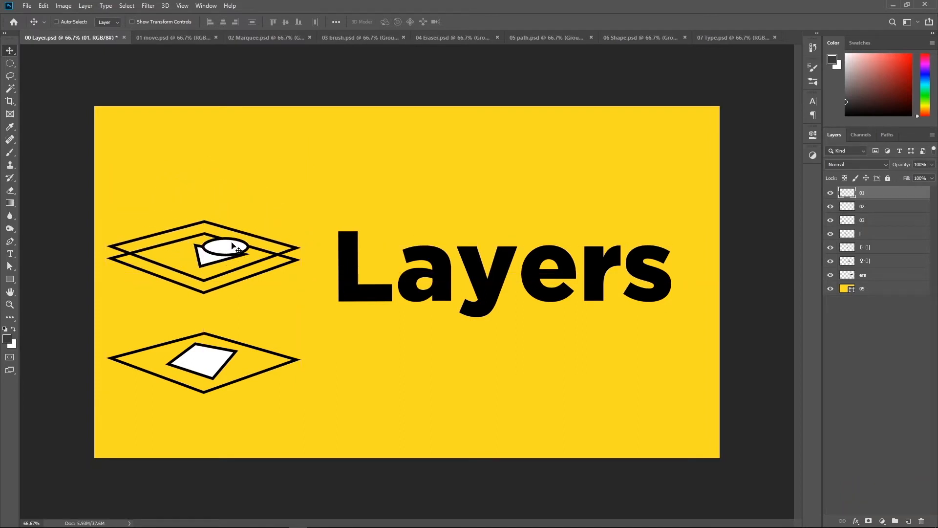
{"action": "left_click", "coordinate": [887, 206], "text": "shift"}
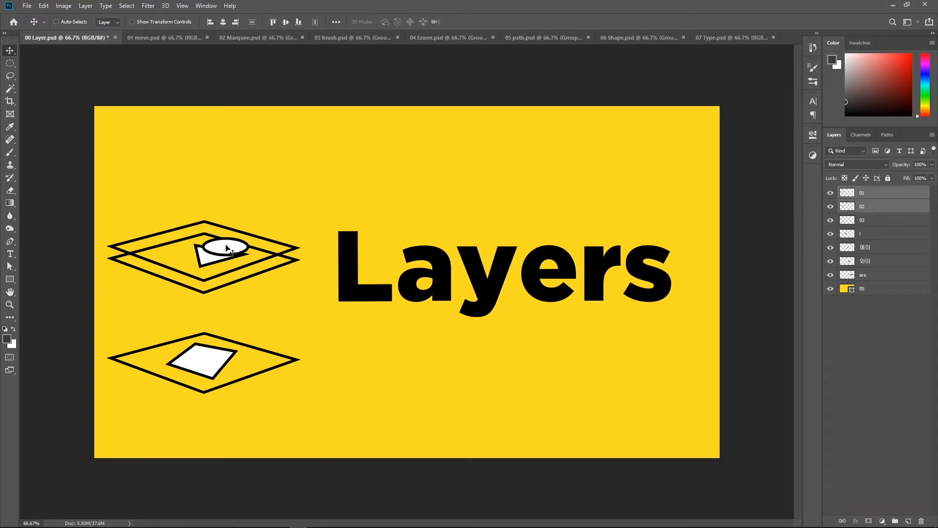
{"action": "left_click_drag", "start_coordinate": [226, 245], "coordinate": [222, 344]}
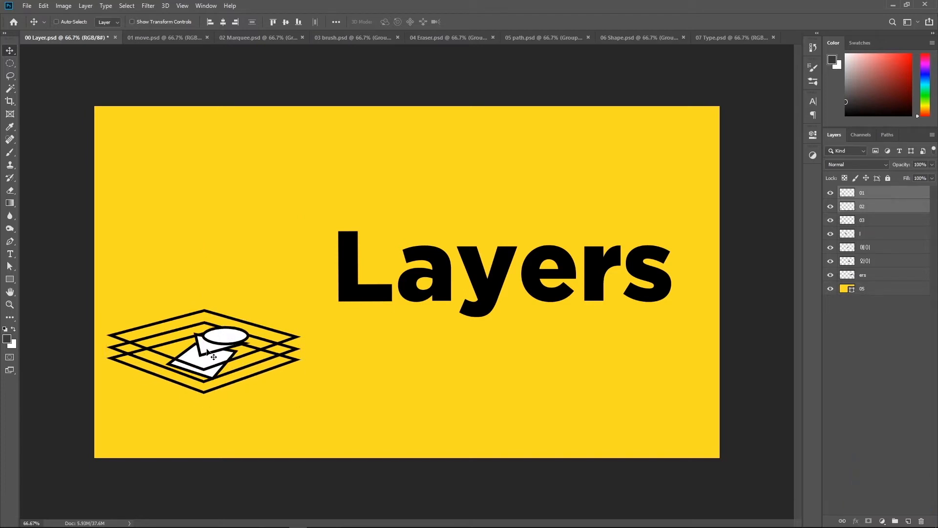
{"action": "left_click", "coordinate": [867, 221], "text": "shift"}
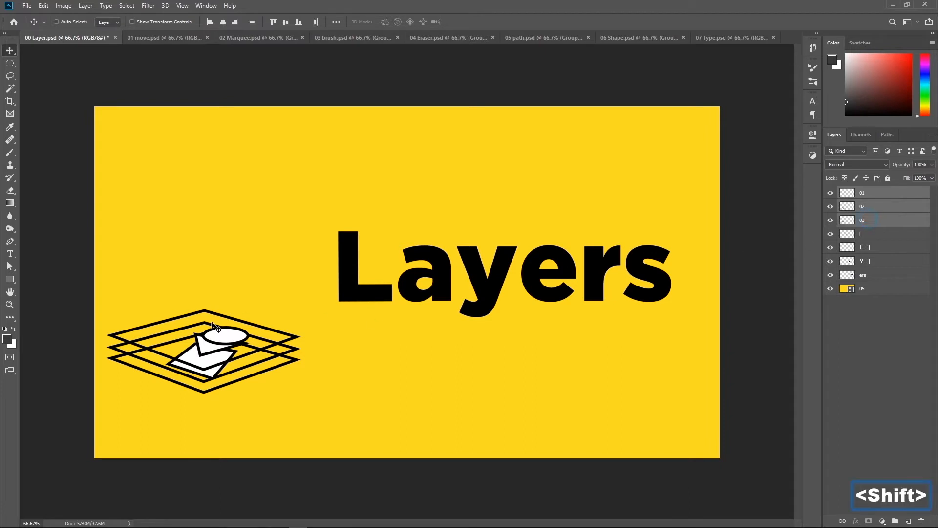
{"action": "left_click_drag", "start_coordinate": [212, 325], "coordinate": [211, 247]}
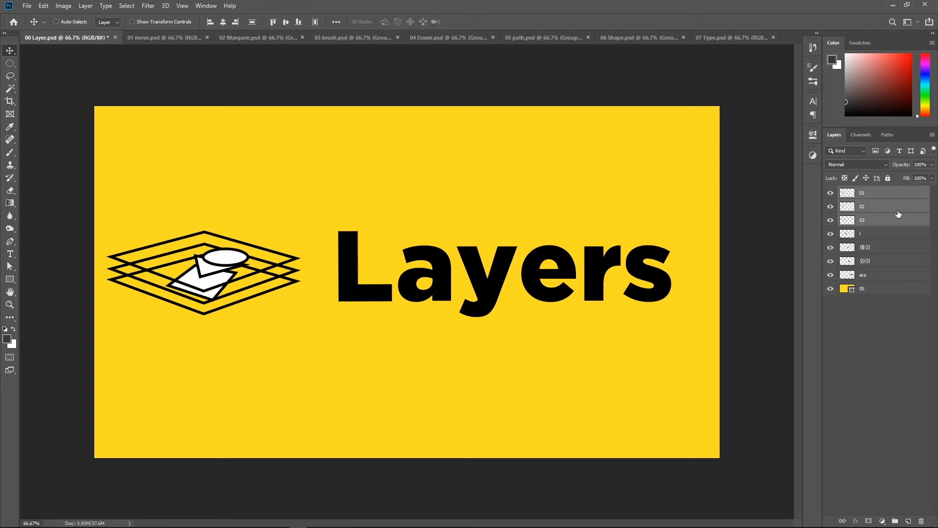
Hide all layers from 01 down to 05, make them visible again, and select layer 01
{"action": "left_click_drag", "start_coordinate": [831, 192], "coordinate": [831, 288]}
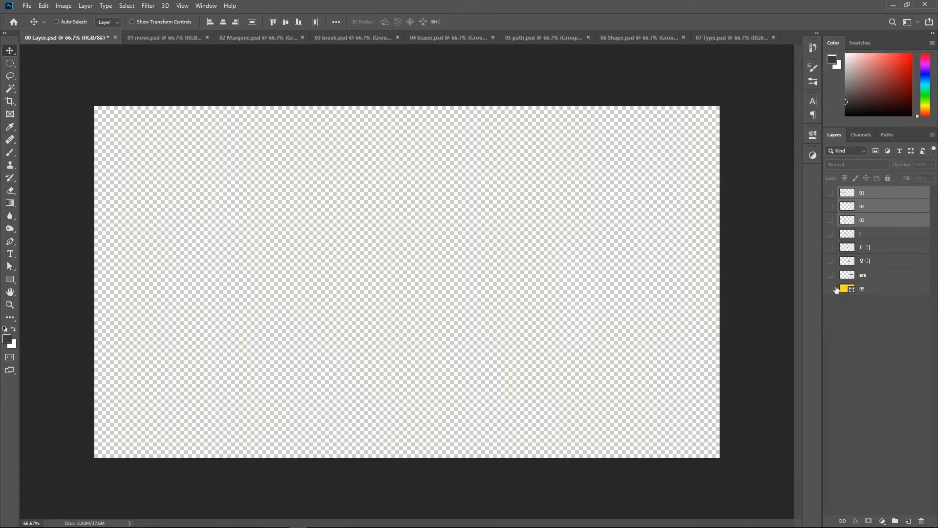
{"action": "left_click_drag", "start_coordinate": [830, 288], "coordinate": [830, 192]}
{"action": "left_click", "coordinate": [851, 195]}
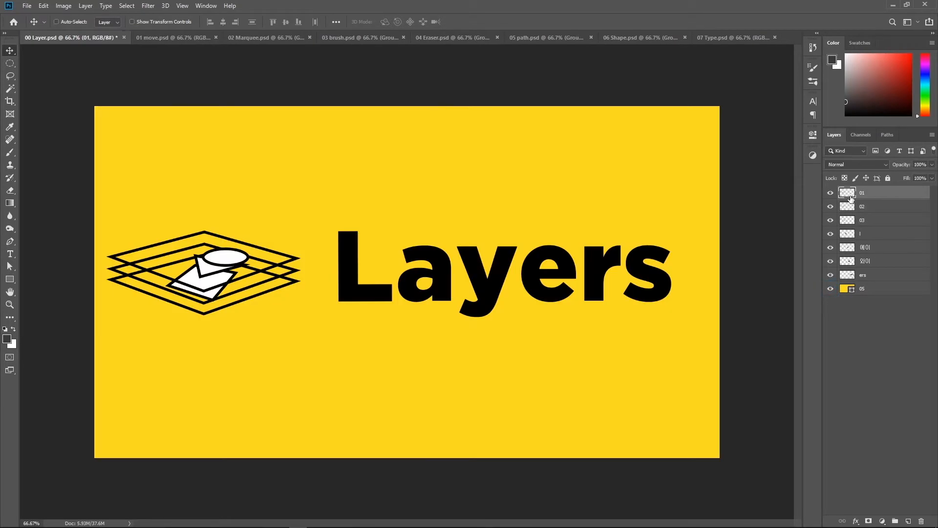
Enlarge the layer thumbnails to medium and then to large size
{"action": "left_click", "coordinate": [865, 233]}
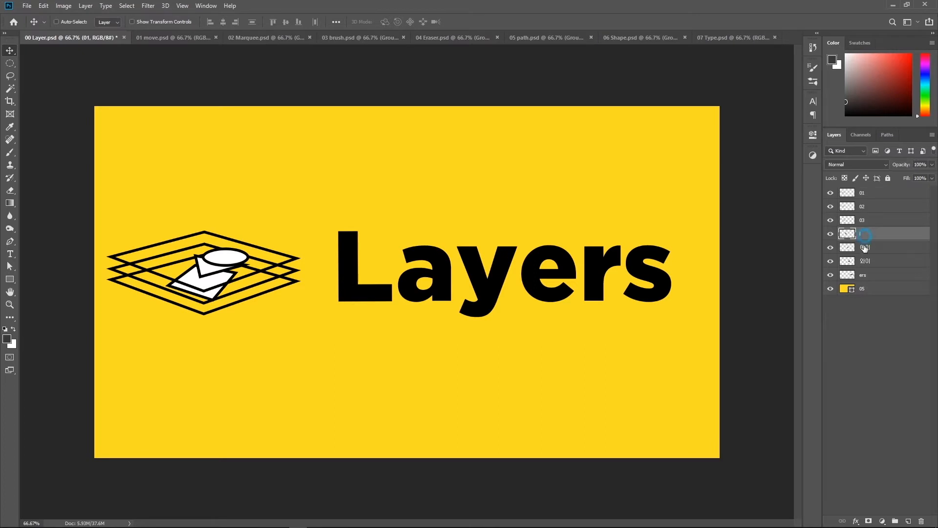
{"action": "left_click", "coordinate": [875, 196]}
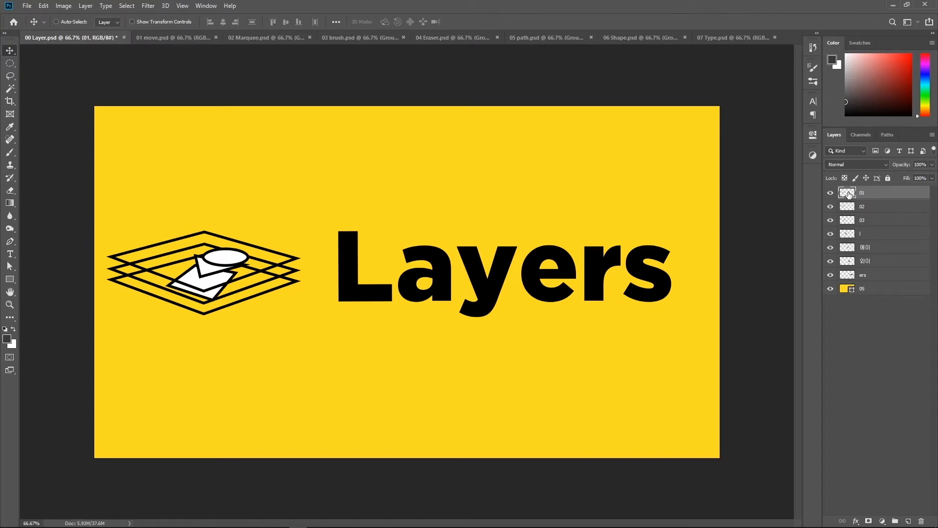
{"action": "right_click", "coordinate": [849, 195]}
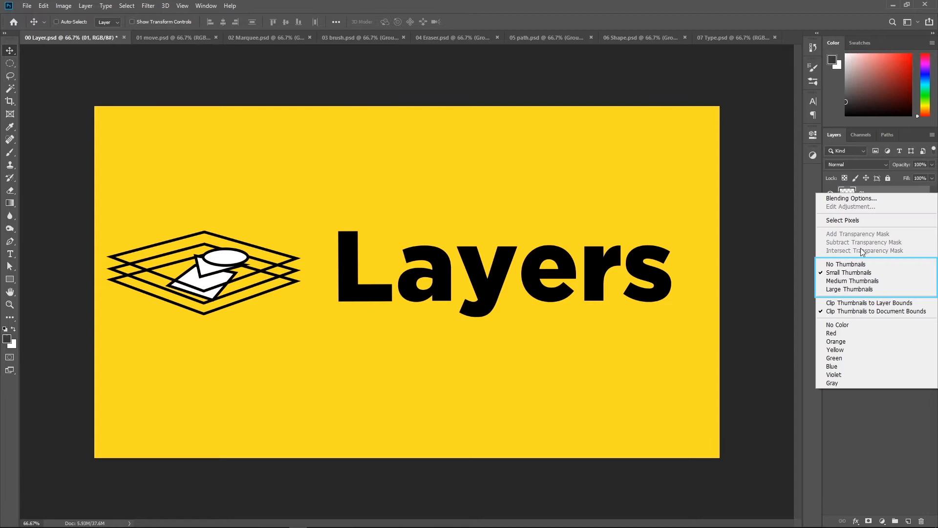
{"action": "left_click", "coordinate": [852, 281]}
{"action": "right_click", "coordinate": [854, 198]}
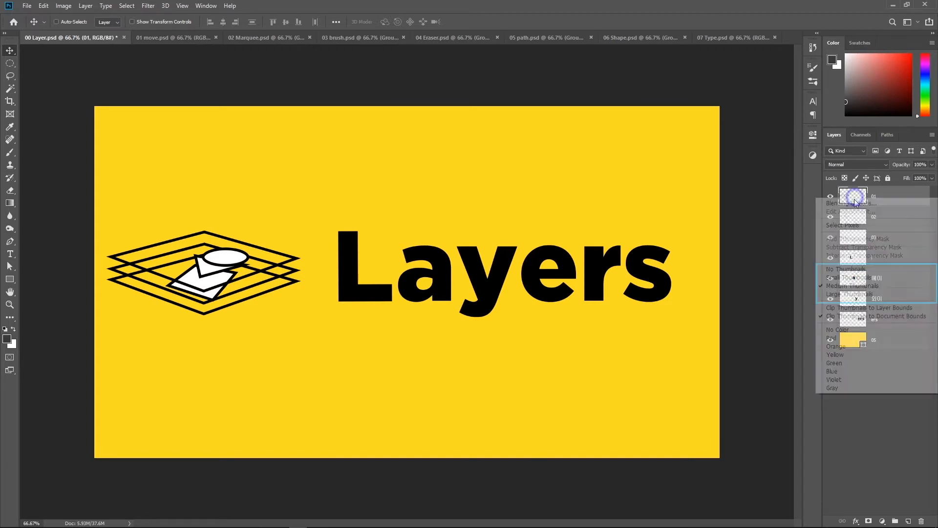
{"action": "left_click", "coordinate": [853, 294]}
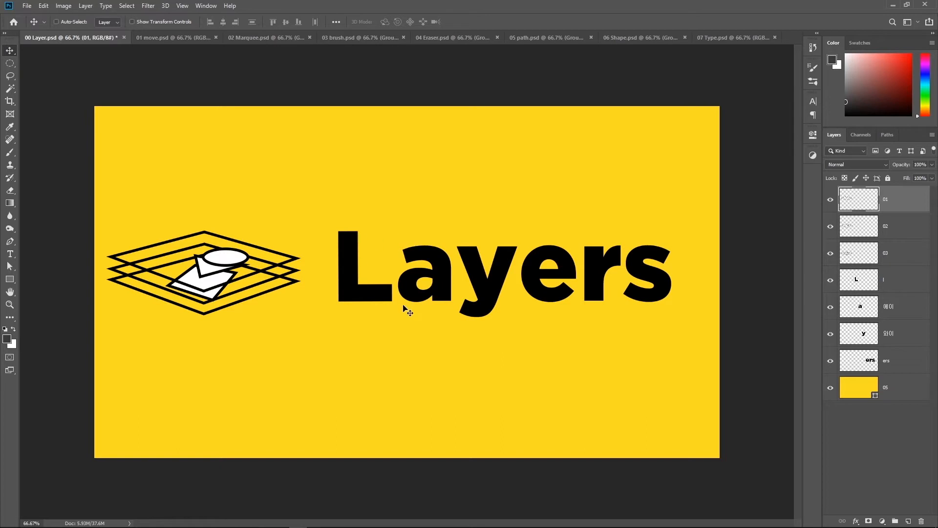
Clip the layer thumbnails to layer bounds and set them to small size
{"action": "right_click", "coordinate": [856, 246]}
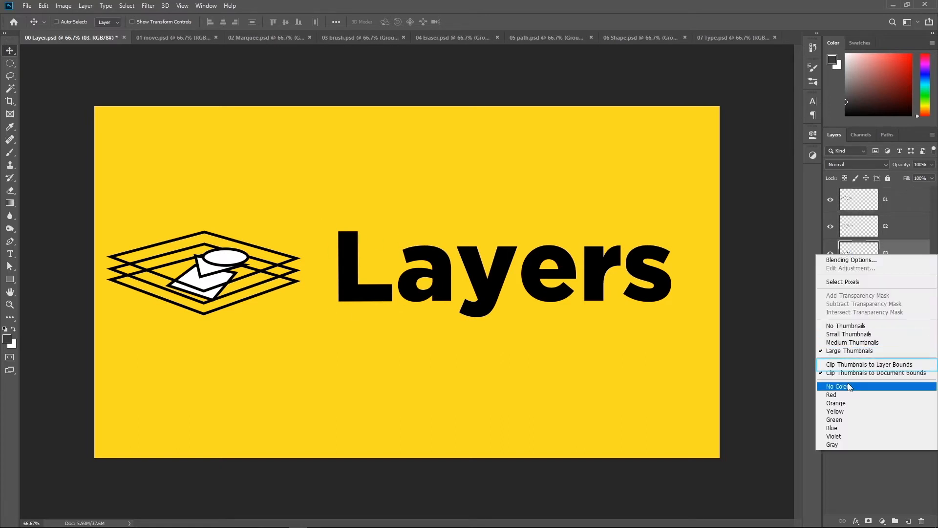
{"action": "left_click", "coordinate": [855, 365]}
{"action": "right_click", "coordinate": [857, 217]}
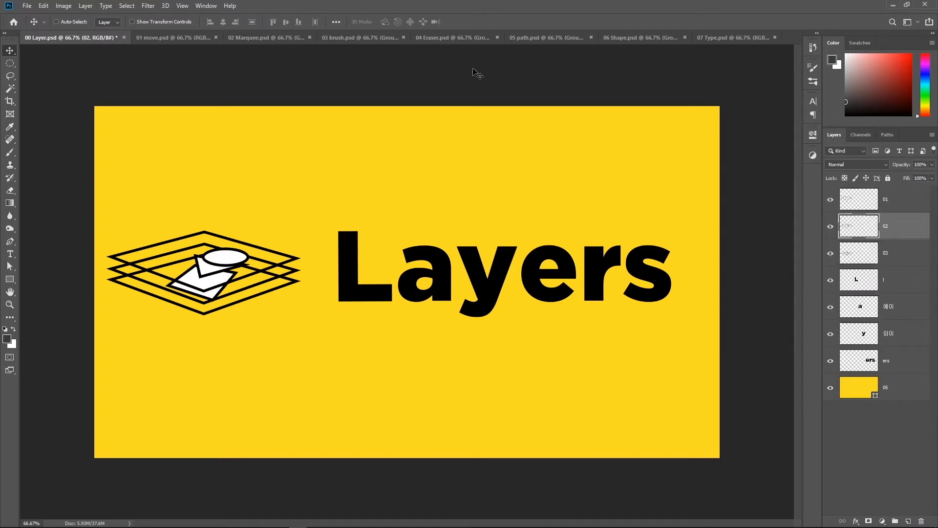
{"action": "right_click", "coordinate": [852, 226]}
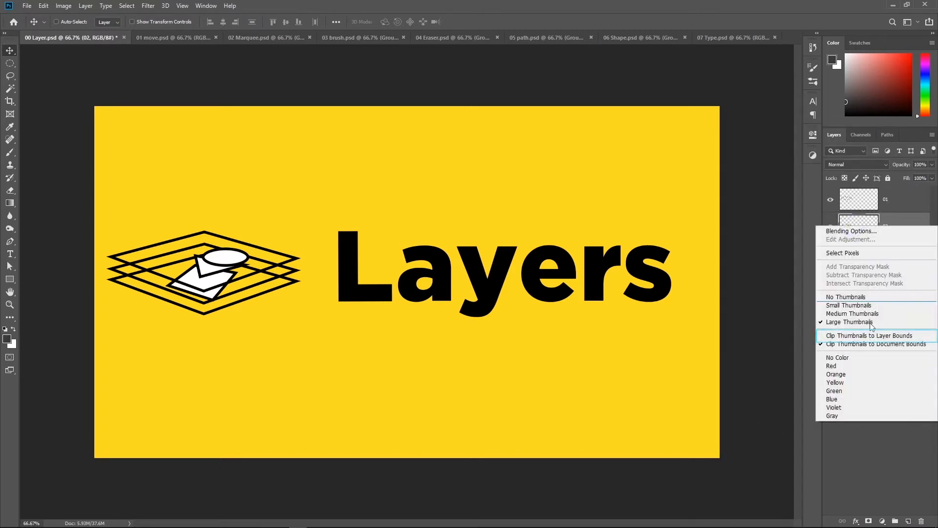
{"action": "left_click", "coordinate": [902, 336]}
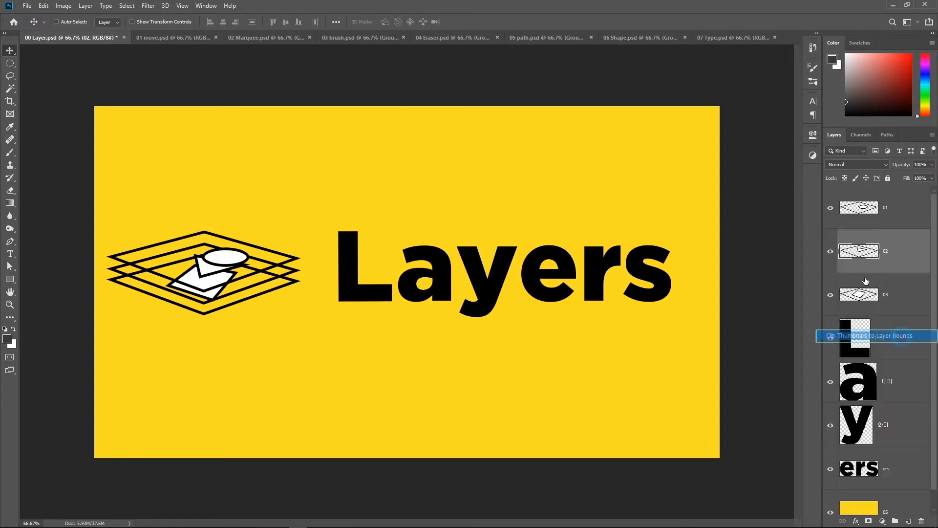
{"action": "right_click", "coordinate": [871, 214]}
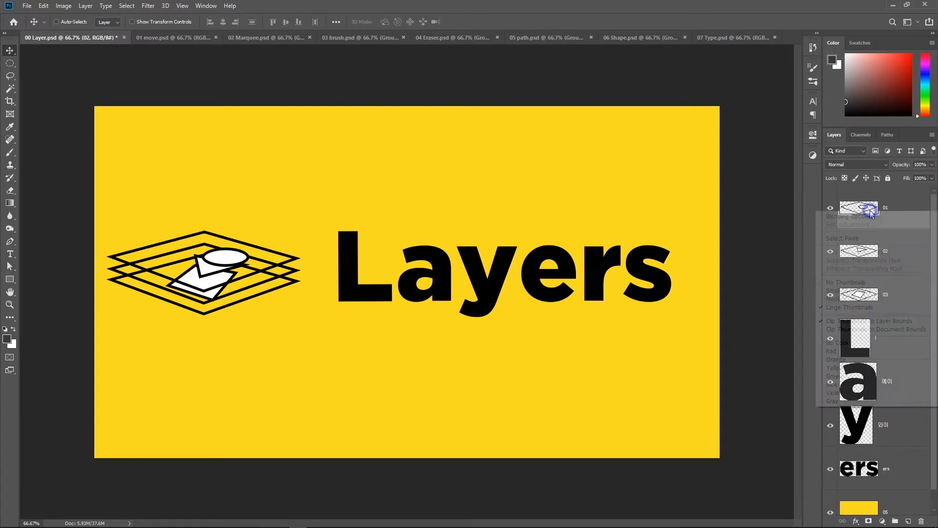
{"action": "left_click", "coordinate": [870, 291]}
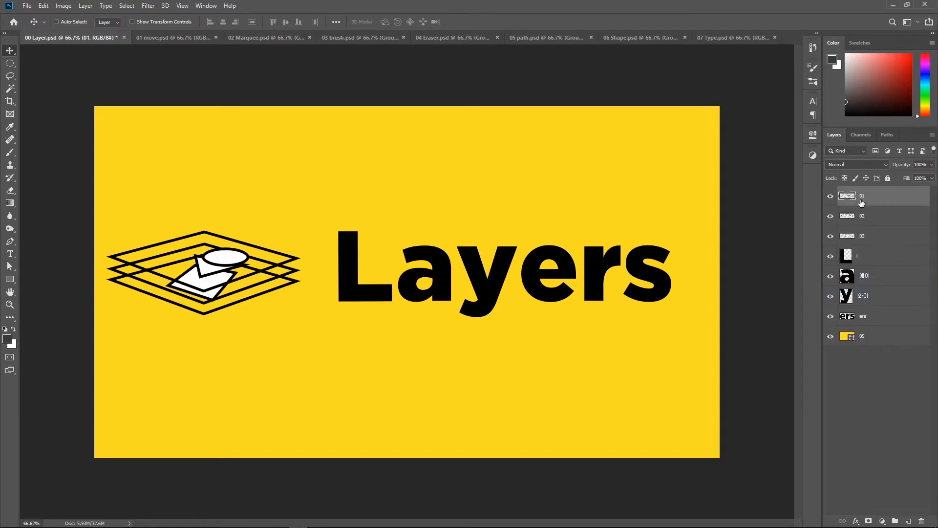
Try moving the letters L and a on the canvas individually, and undo the moves
{"action": "left_click", "coordinate": [868, 262]}
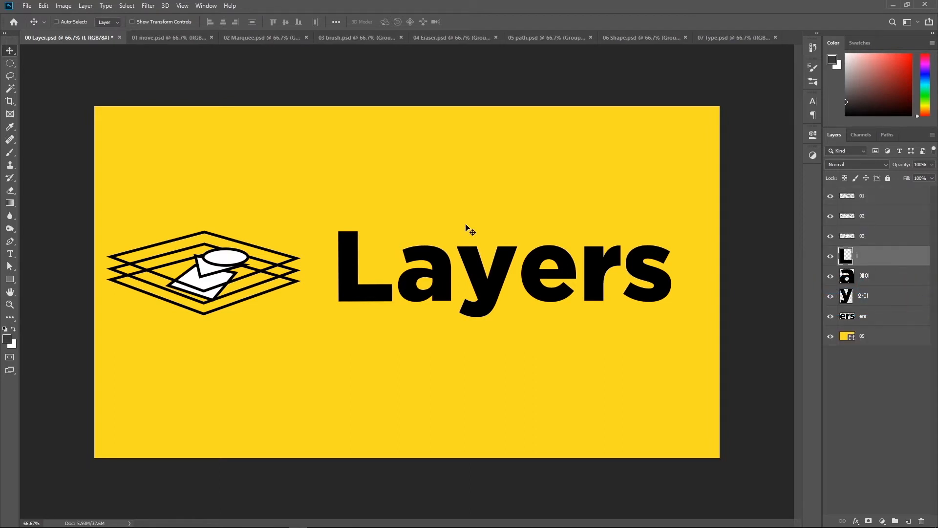
{"action": "left_click_drag", "start_coordinate": [374, 287], "coordinate": [496, 220]}
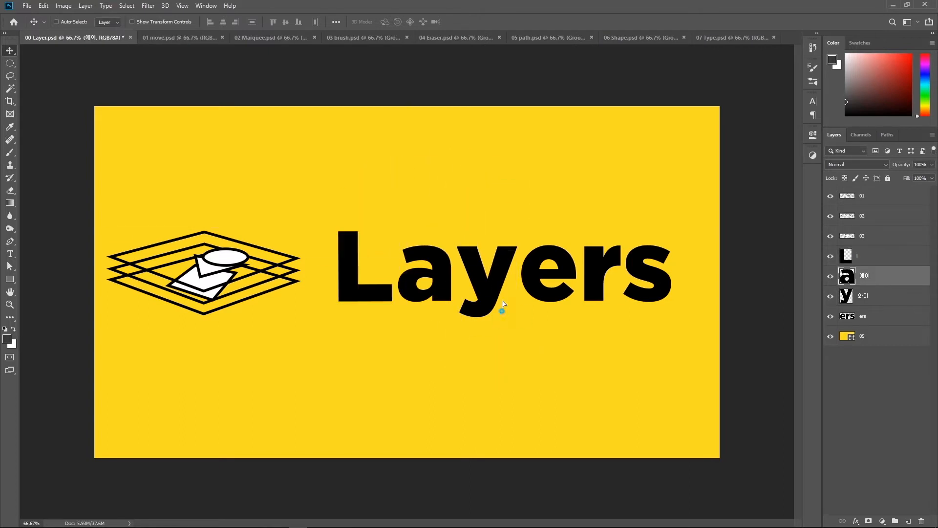
{"action": "left_click_drag", "start_coordinate": [501, 309], "coordinate": [500, 240]}
{"action": "key", "text": "ctrl+z"}
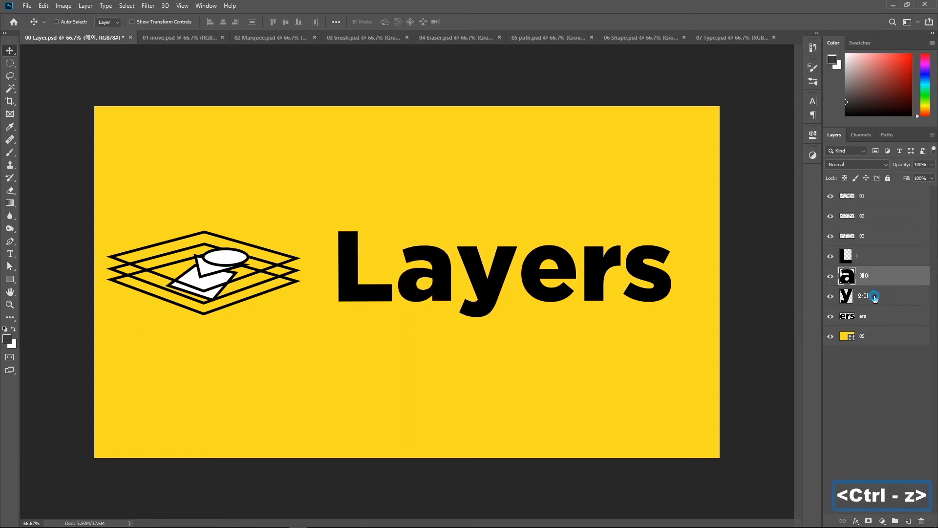
{"action": "left_click_drag", "start_coordinate": [616, 273], "coordinate": [635, 325]}
{"action": "left_click", "coordinate": [882, 256]}
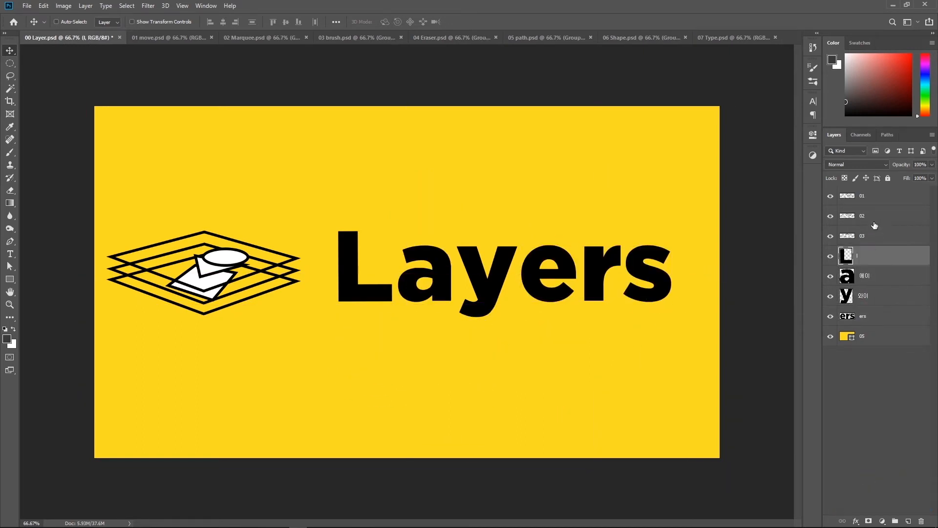
Examine the layer stack by selecting the icon and letter layers one after another, from 01 down to ers and back
{"action": "left_click", "coordinate": [875, 197]}
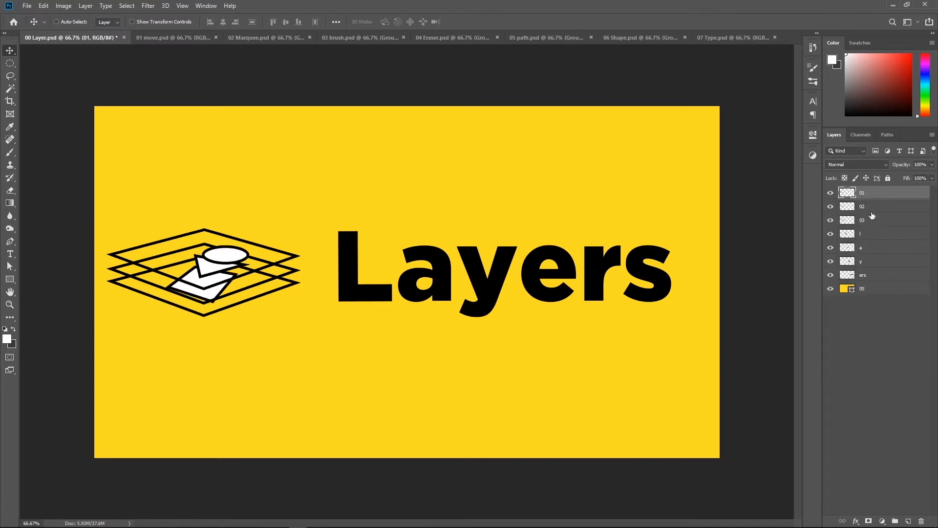
{"action": "left_click", "coordinate": [873, 207]}
{"action": "left_click", "coordinate": [873, 222]}
{"action": "left_click", "coordinate": [874, 236]}
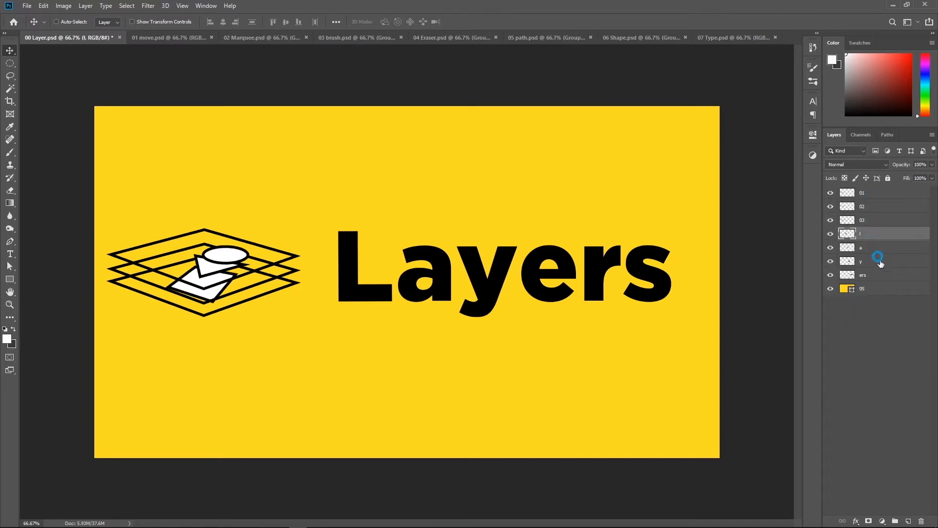
{"action": "left_click", "coordinate": [875, 249]}
{"action": "left_click", "coordinate": [884, 277]}
{"action": "left_click", "coordinate": [882, 236]}
{"action": "left_click", "coordinate": [880, 222]}
{"action": "left_click", "coordinate": [877, 209]}
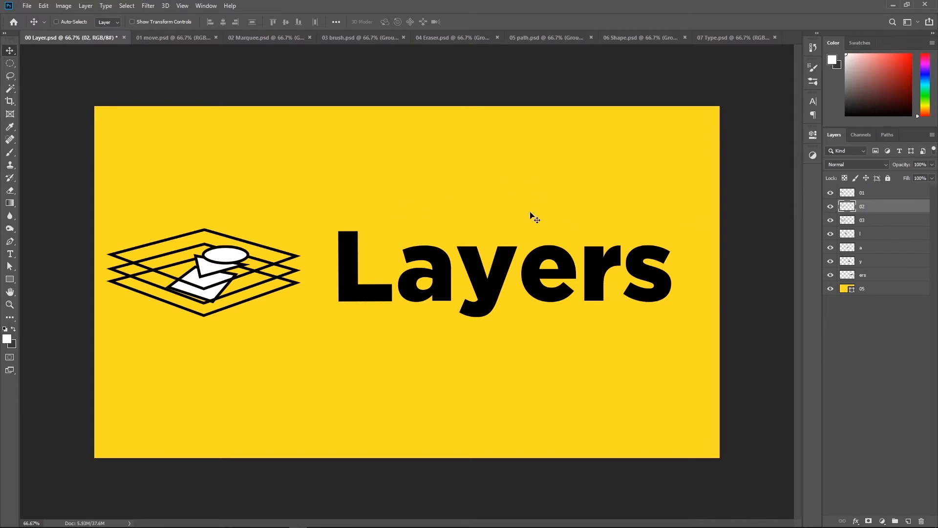
Paint a thick dark gray diagonal brush stroke across the diamond icon on layer 01
{"action": "left_click", "coordinate": [871, 194]}
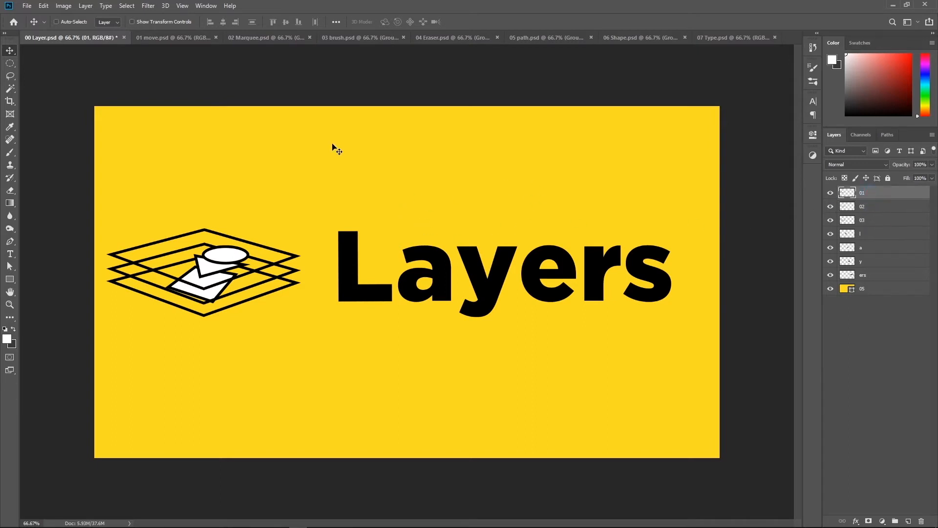
{"action": "left_click", "coordinate": [10, 153]}
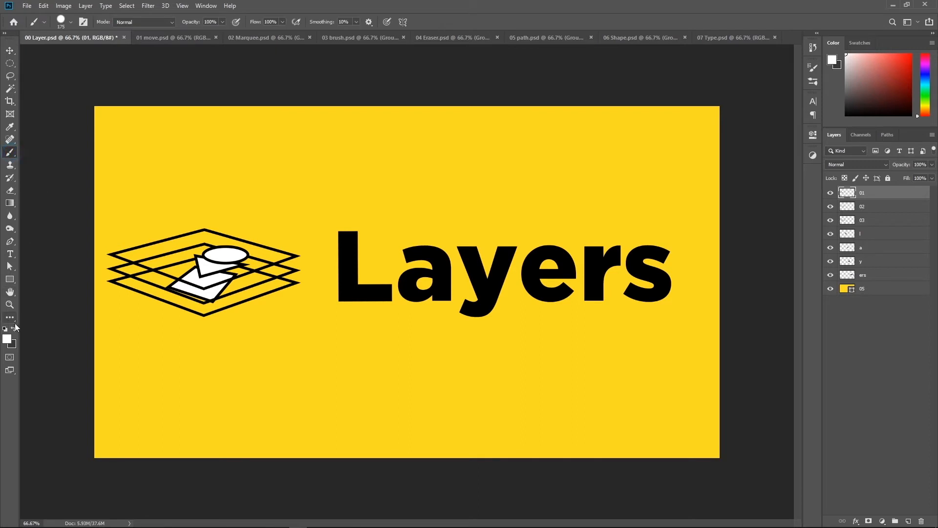
{"action": "key", "text": "d"}
{"action": "left_click_drag", "start_coordinate": [291, 175], "coordinate": [264, 207]}
{"action": "left_click_drag", "start_coordinate": [160, 349], "coordinate": [162, 348]}
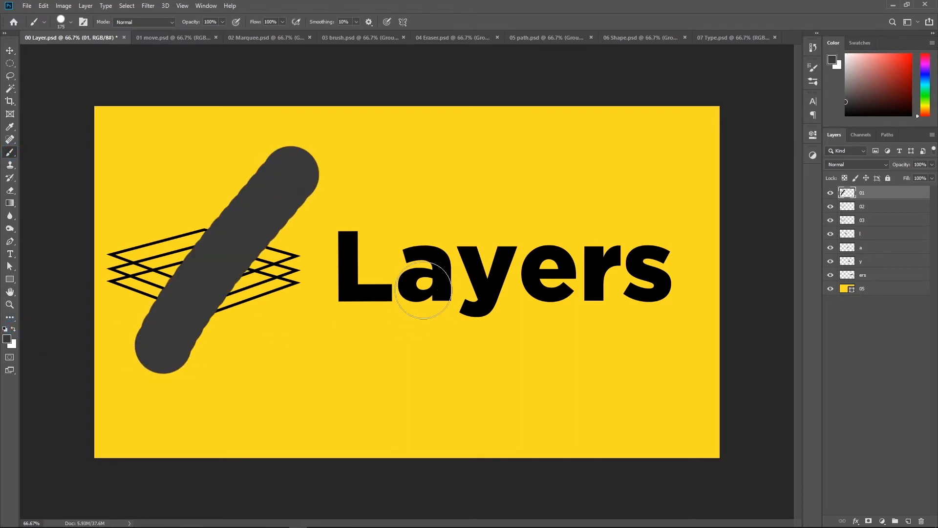
Move layer 02's triangle diamond above the Layers lettering and layer 03's square diamond below it
{"action": "left_click", "coordinate": [866, 206]}
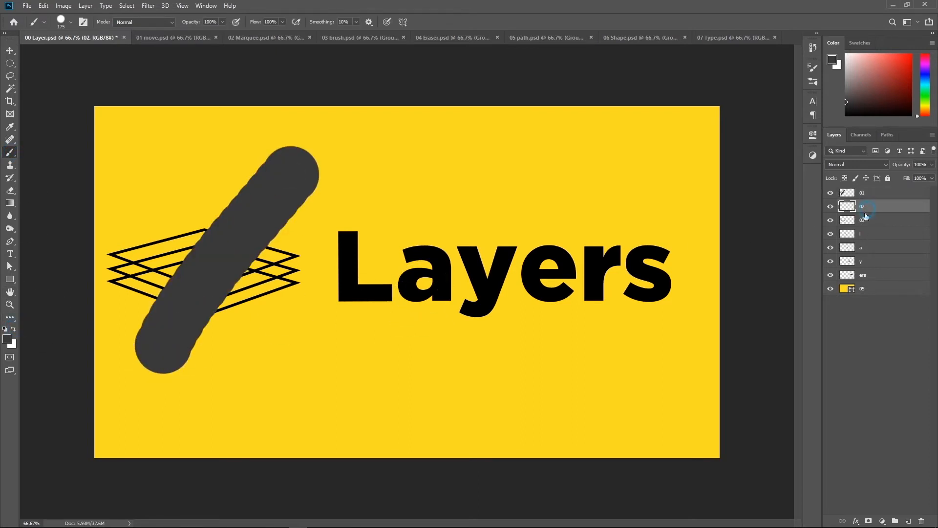
{"action": "left_click", "coordinate": [10, 51]}
{"action": "left_click_drag", "start_coordinate": [232, 261], "coordinate": [463, 200]}
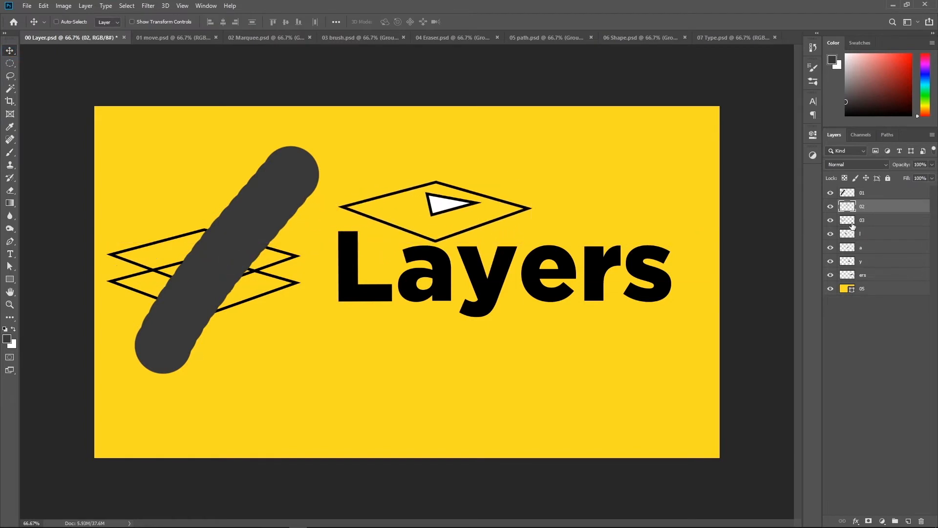
{"action": "left_click", "coordinate": [862, 220]}
{"action": "left_click_drag", "start_coordinate": [264, 275], "coordinate": [393, 383]}
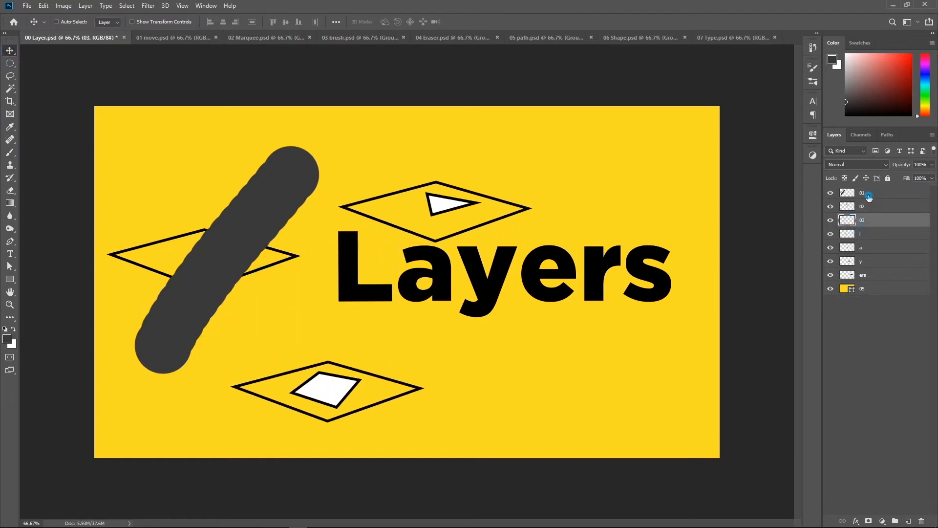
Try moving layer 01 on the canvas, and undo the diamond layer moves and the dark gray brush stroke
{"action": "left_click", "coordinate": [862, 192]}
{"action": "left_click_drag", "start_coordinate": [220, 272], "coordinate": [237, 273]}
{"action": "key", "text": "ctrl+z"}
{"action": "key", "text": "ctrl+z"}
{"action": "key", "text": "ctrl+z"}
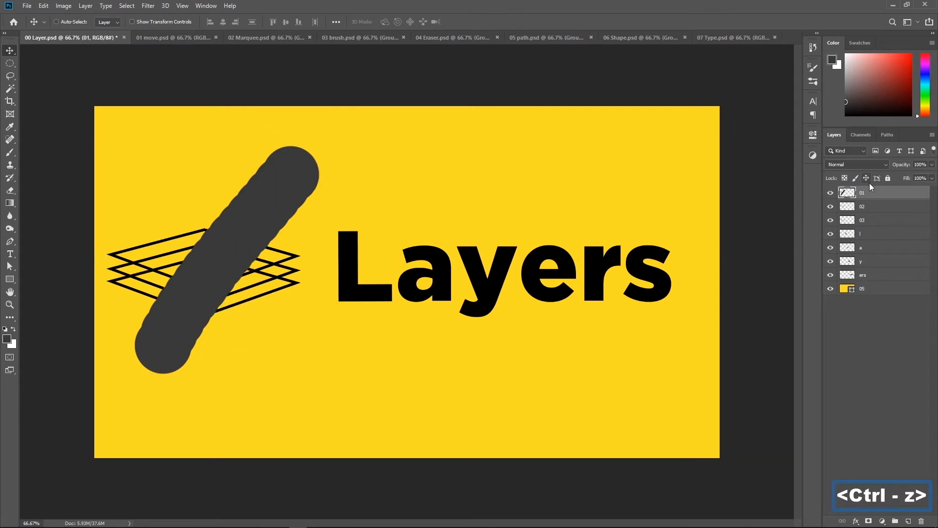
{"action": "key", "text": "ctrl+z"}
Select single layers in the stack, ending with layers 01 and 02 selected together
{"action": "left_click", "coordinate": [879, 207]}
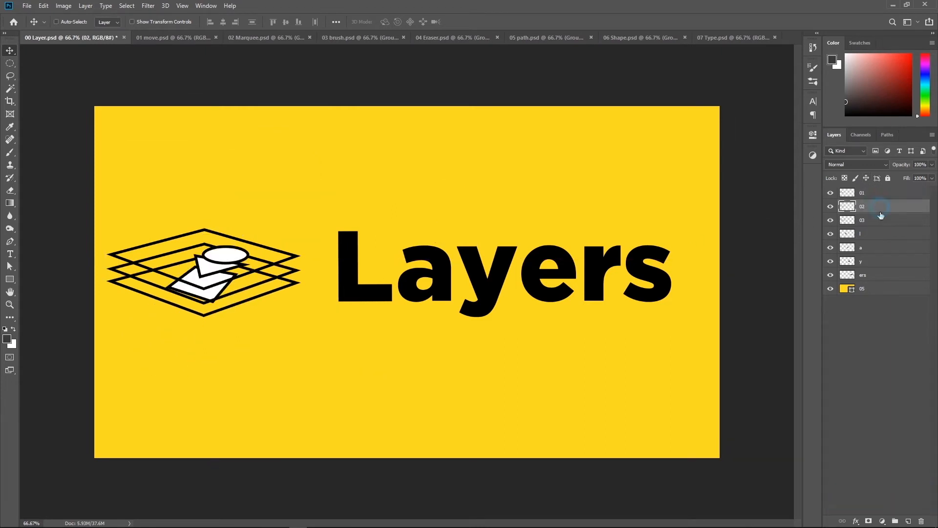
{"action": "left_click", "coordinate": [884, 265]}
{"action": "left_click", "coordinate": [881, 196]}
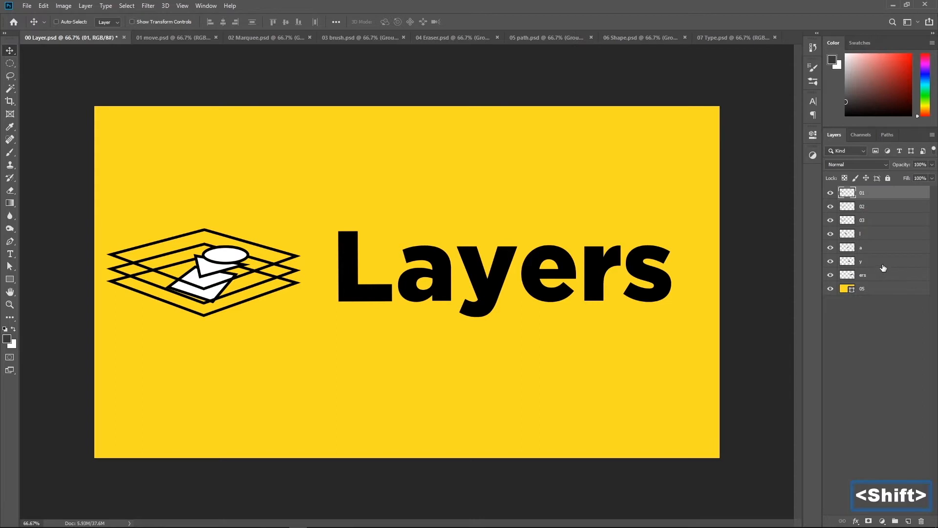
{"action": "left_click", "coordinate": [880, 205]}
{"action": "left_click", "coordinate": [877, 194]}
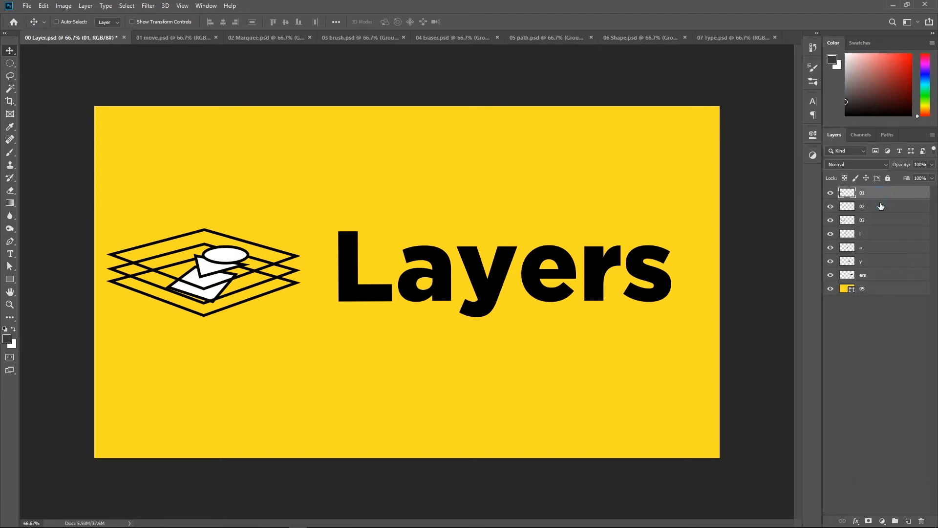
{"action": "left_click", "coordinate": [880, 208], "text": "shift"}
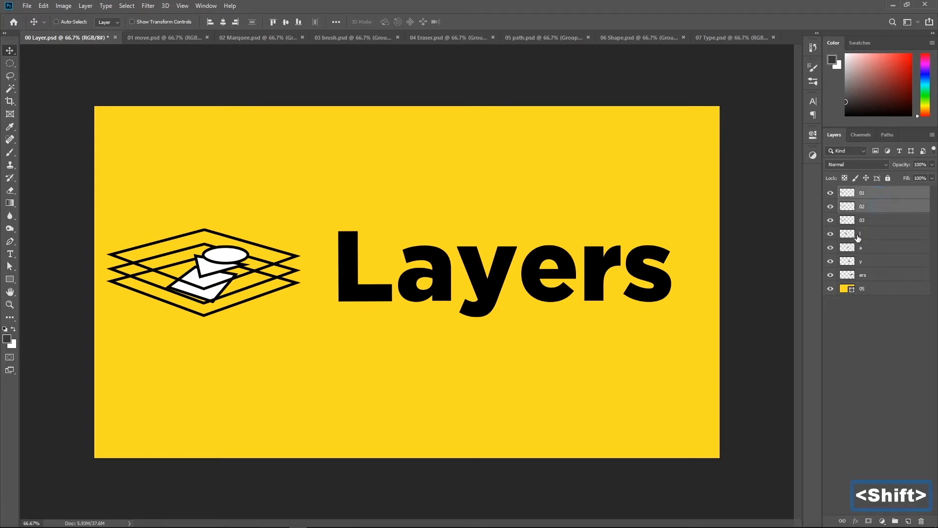
Extend the selection from layer 01 through layer ers as one continuous range
{"action": "left_click", "coordinate": [881, 194]}
{"action": "left_click", "coordinate": [879, 205], "text": "shift"}
{"action": "left_click", "coordinate": [883, 279], "text": "shift"}
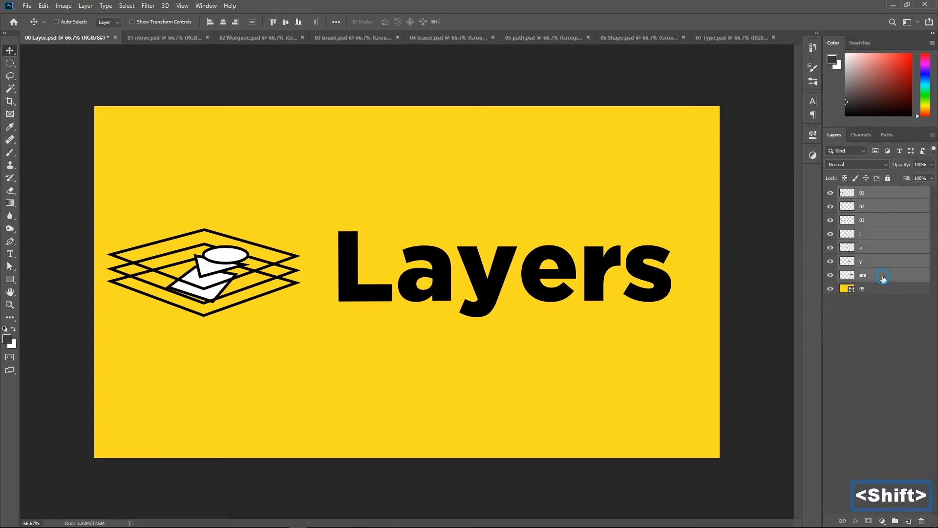
Select the non-adjacent layers 01, 03, a and ers, and change the selection to 01, l and ers
{"action": "left_click", "coordinate": [882, 195]}
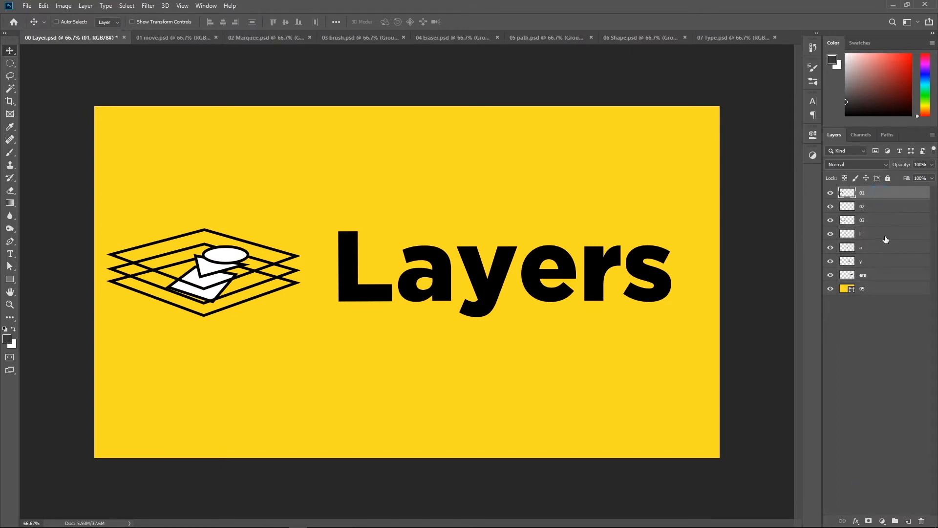
{"action": "left_click", "coordinate": [887, 220], "text": "ctrl"}
{"action": "left_click", "coordinate": [884, 247], "text": "ctrl"}
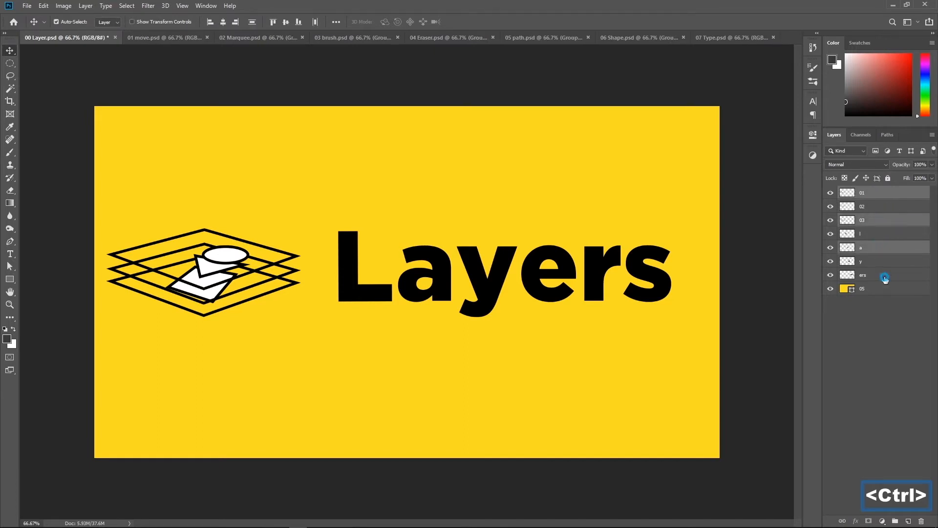
{"action": "left_click", "coordinate": [885, 277], "text": "ctrl"}
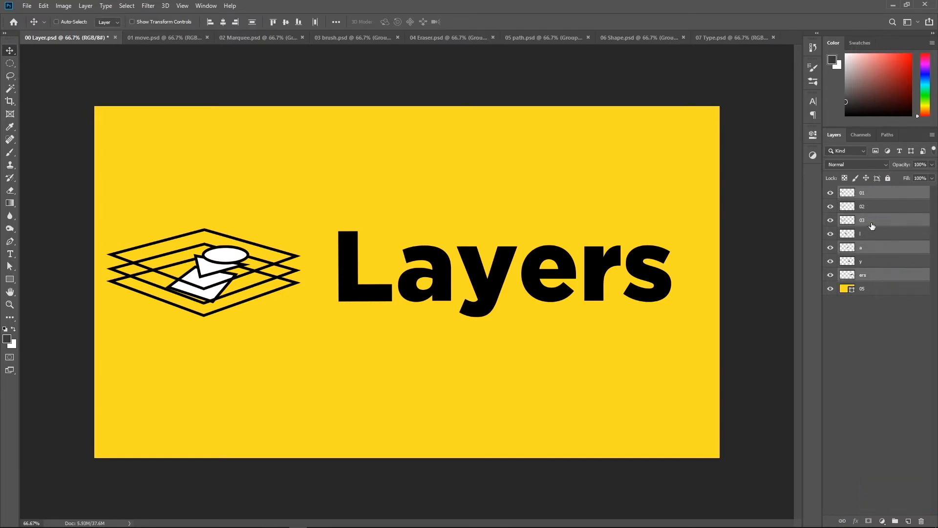
{"action": "left_click", "coordinate": [872, 222], "text": "ctrl"}
{"action": "left_click", "coordinate": [878, 250], "text": "ctrl"}
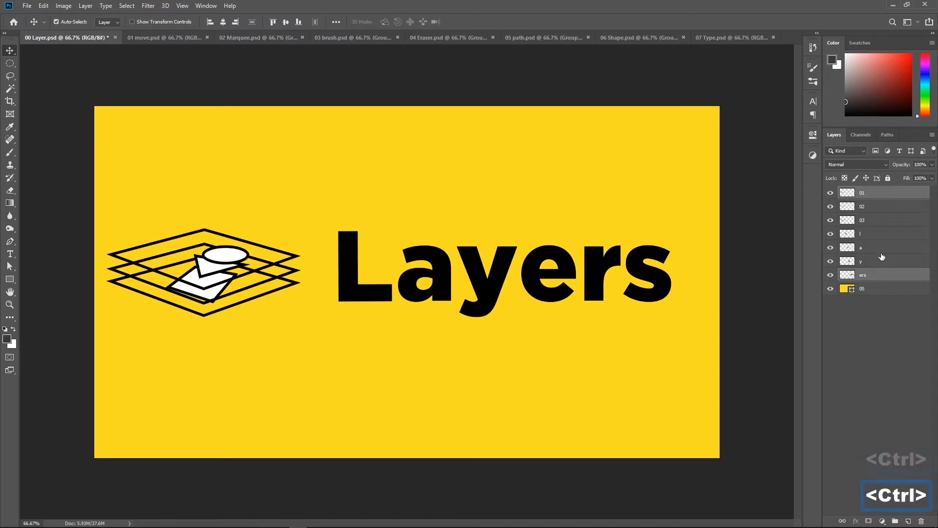
{"action": "left_click", "coordinate": [877, 234], "text": "ctrl"}
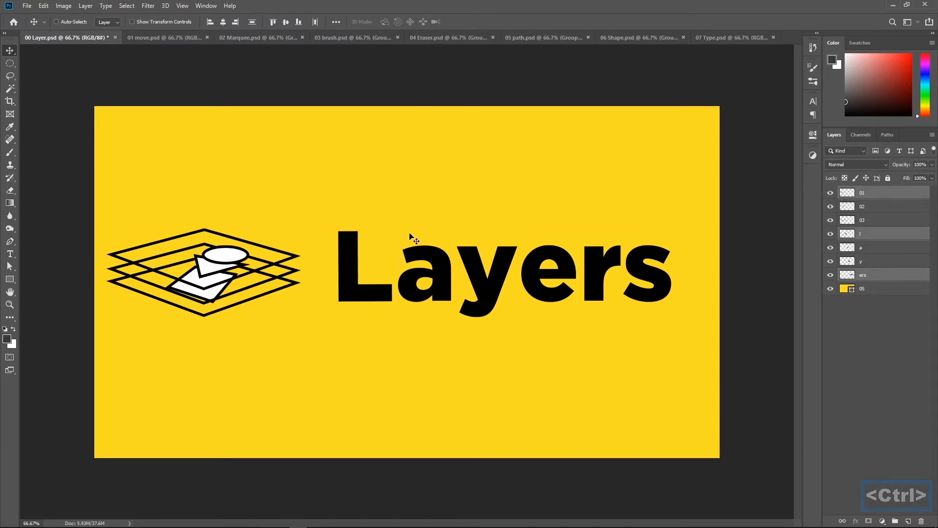
Try merging layers 01, l and ers and moving the result on the canvas, and undo both
{"action": "key", "text": "ctrl+e"}
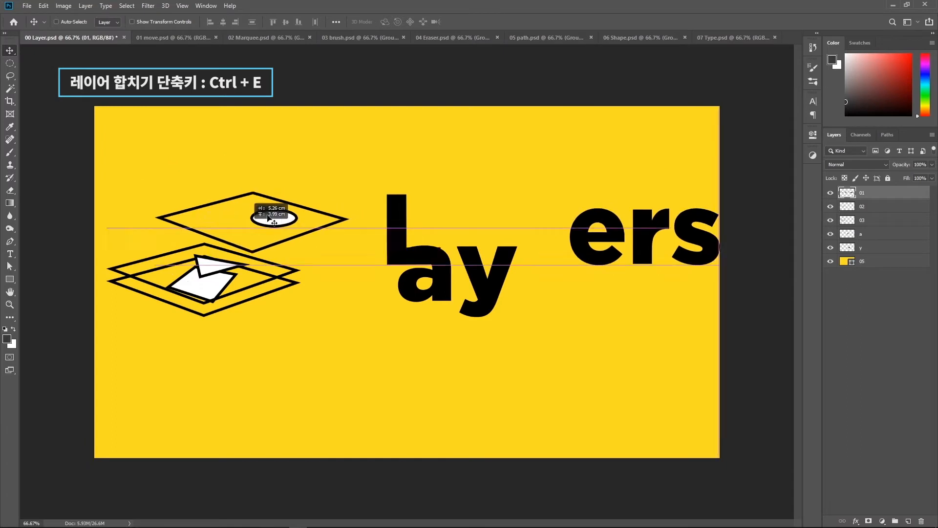
{"action": "key", "text": "ctrl+z"}
{"action": "key", "text": "ctrl+z"}
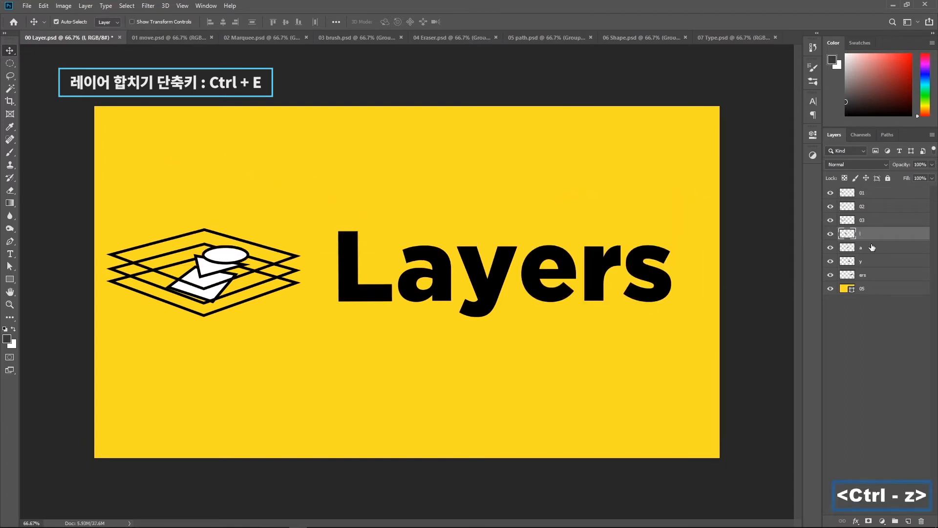
Try merging icon layers 01 to 03 and moving the merged icon upward, and undo both
{"action": "left_click", "coordinate": [875, 193]}
{"action": "left_click", "coordinate": [874, 221], "text": "shift"}
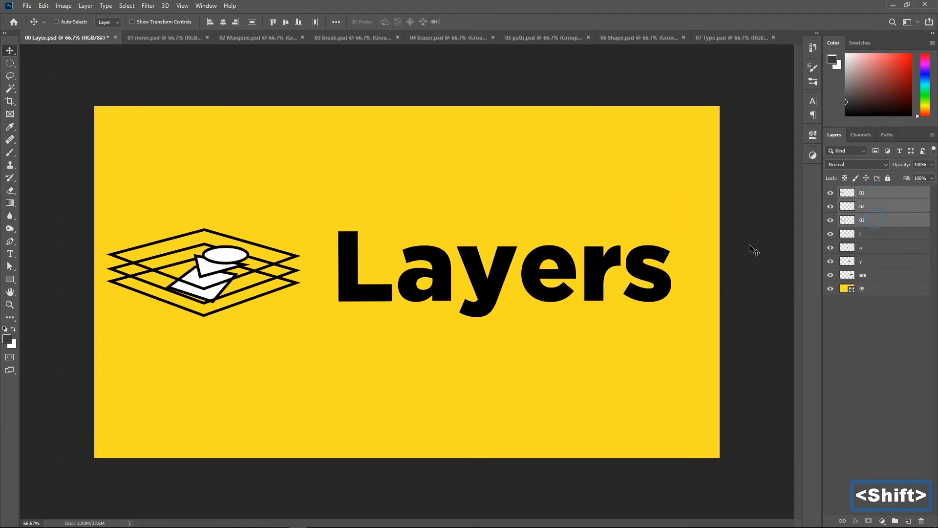
{"action": "key", "text": "ctrl+e"}
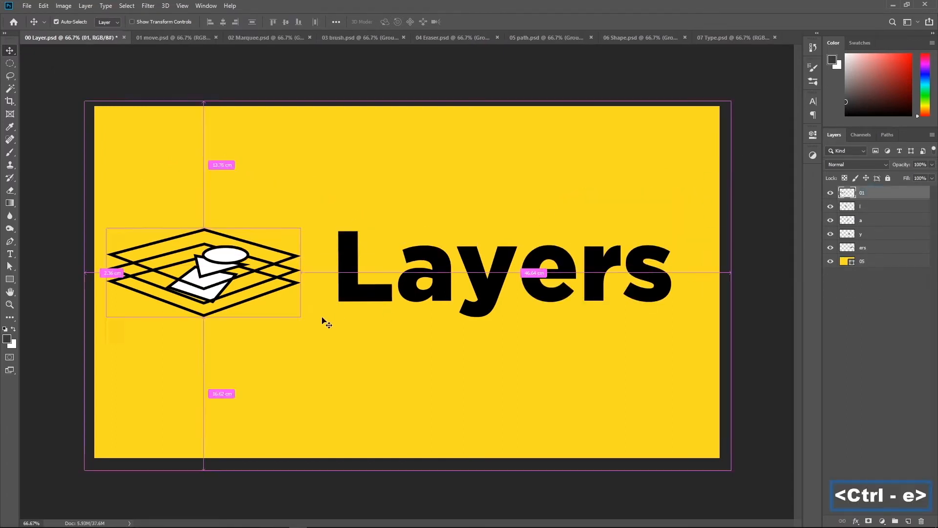
{"action": "left_click_drag", "start_coordinate": [256, 286], "coordinate": [263, 213]}
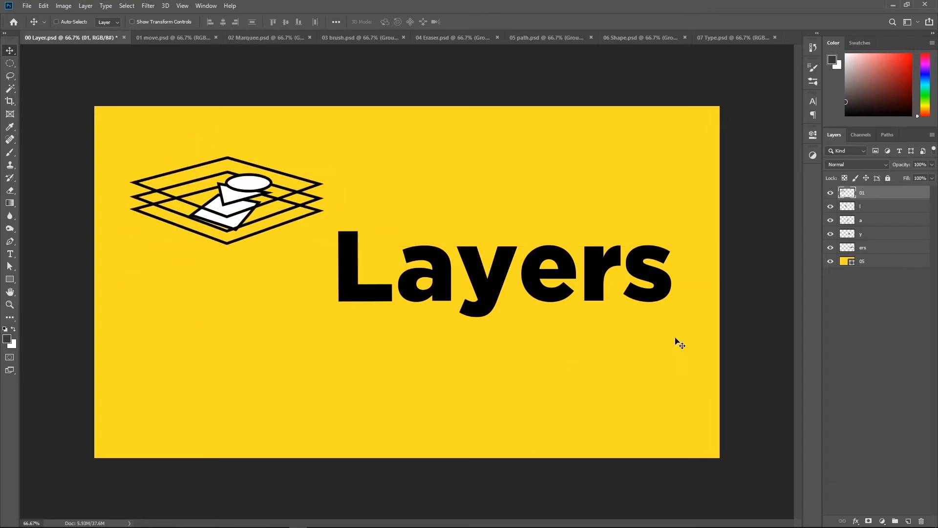
{"action": "key", "text": "ctrl+z"}
{"action": "key", "text": "ctrl+z"}
Group layers 01, 02 and 03, and look inside the expanded group before collapsing it
{"action": "left_click", "coordinate": [878, 196]}
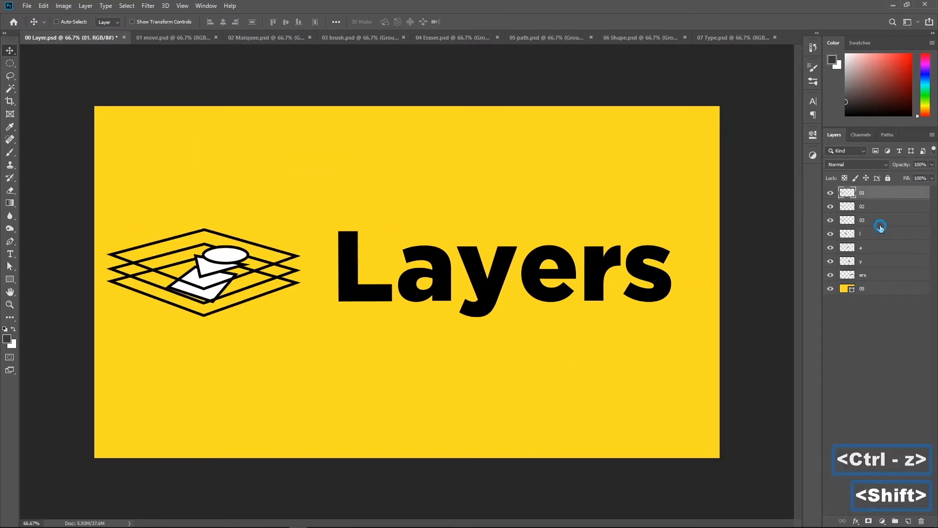
{"action": "left_click", "coordinate": [881, 220], "text": "shift"}
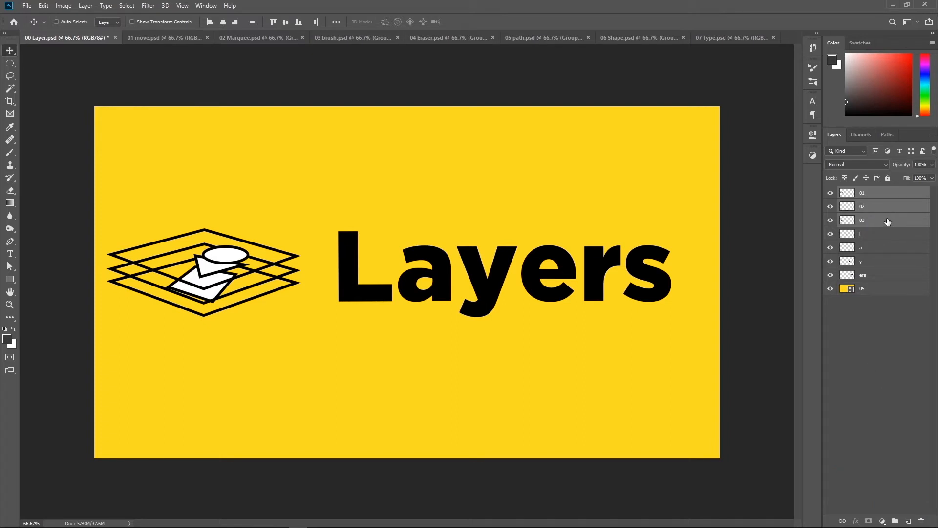
{"action": "key", "text": "ctrl+g"}
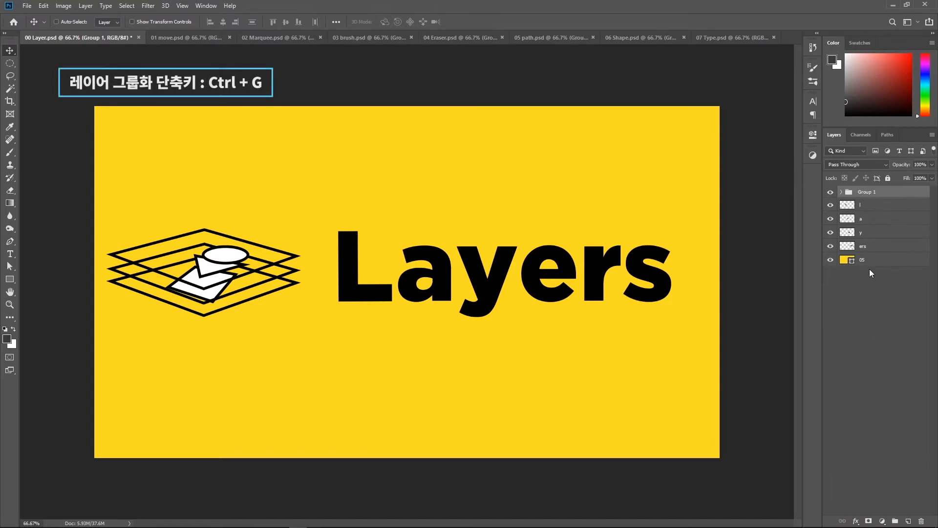
{"action": "left_click", "coordinate": [842, 193]}
{"action": "left_click", "coordinate": [872, 216]}
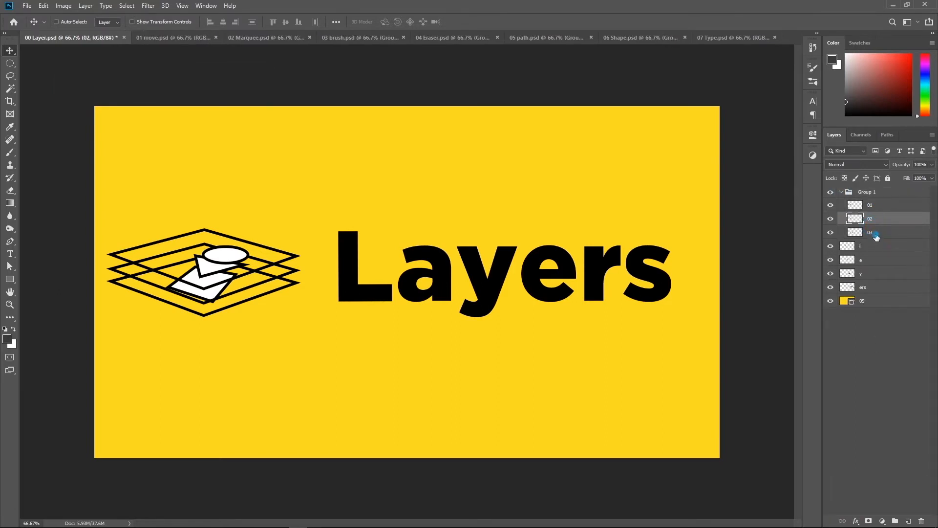
{"action": "left_click", "coordinate": [842, 193]}
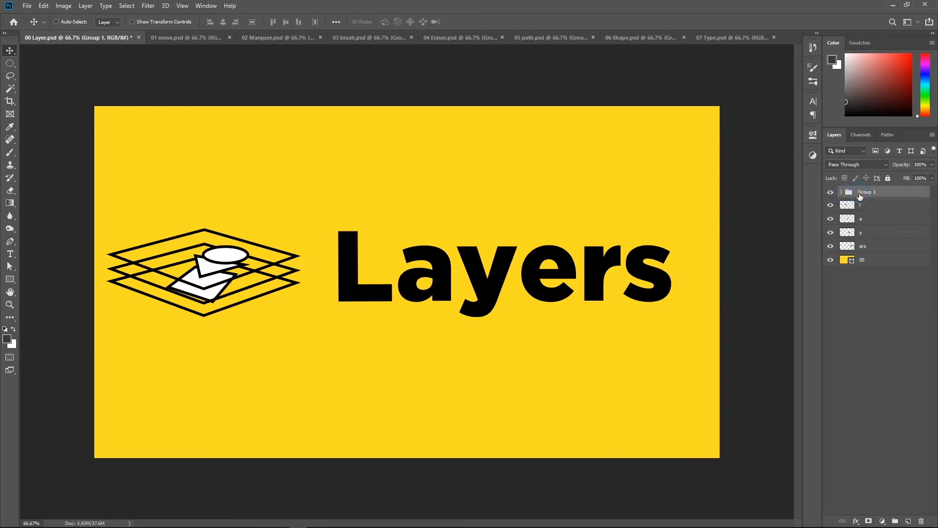
Ungroup and regroup the three icon layers, and try taking layer 03 out of the group, undoing that removal
{"action": "key", "text": "ctrl+shift+g"}
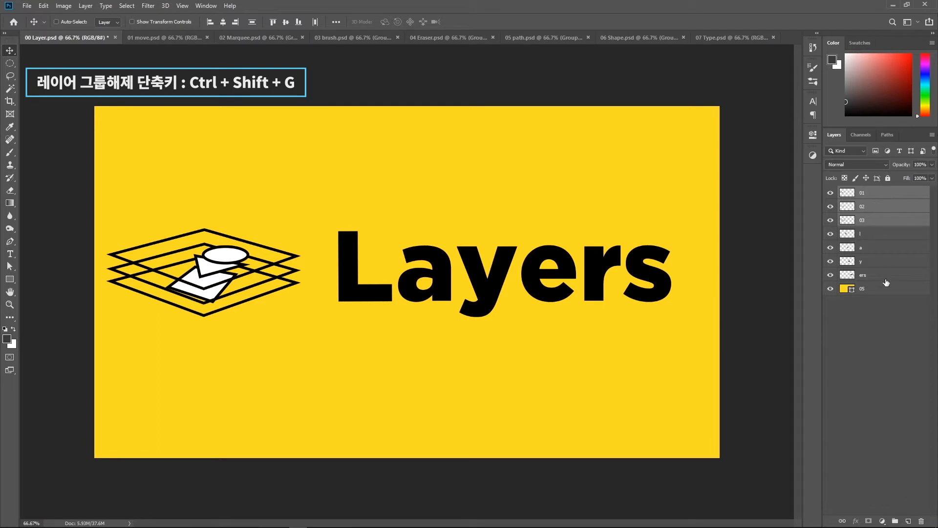
{"action": "key", "text": "ctrl+g"}
{"action": "left_click_drag", "start_coordinate": [887, 233], "coordinate": [891, 240]}
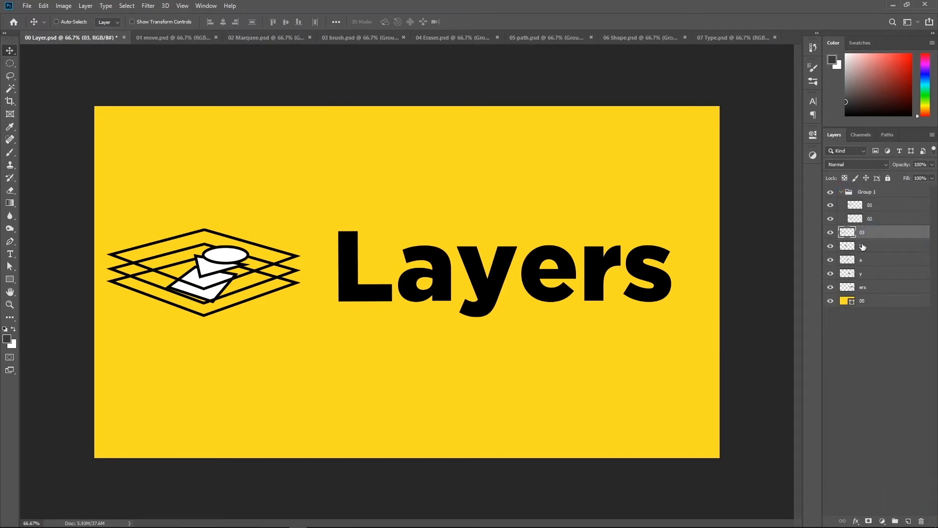
{"action": "key", "text": "ctrl+z"}
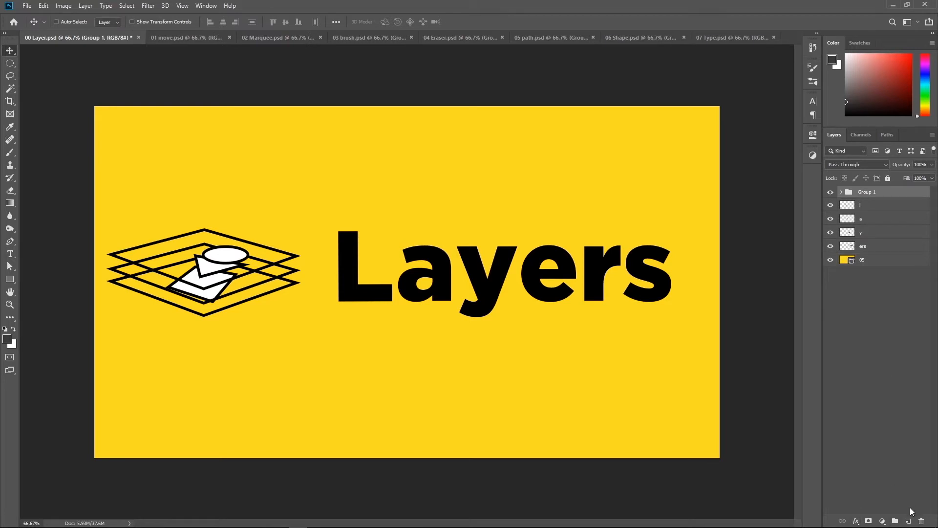
Try deleting Group 1 with the Group Only option, and undo the deletion
{"action": "left_click", "coordinate": [921, 521]}
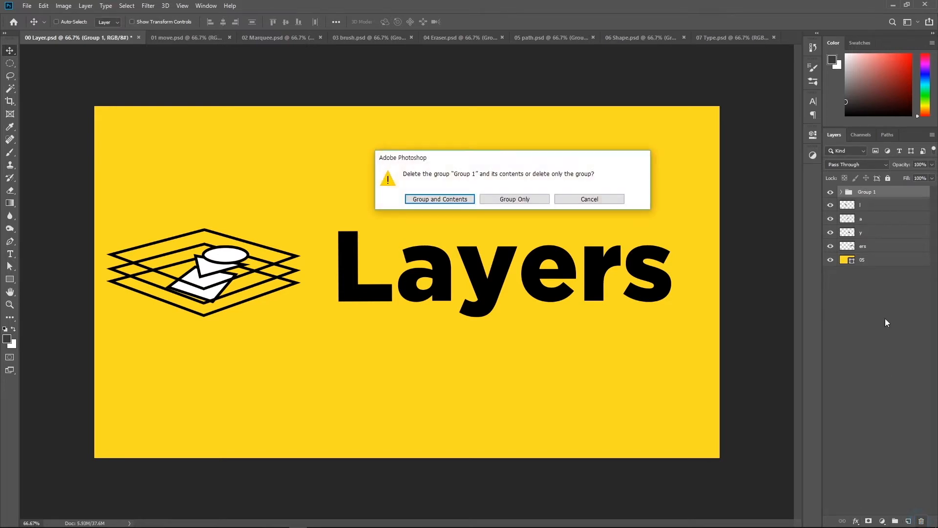
{"action": "left_click", "coordinate": [508, 201]}
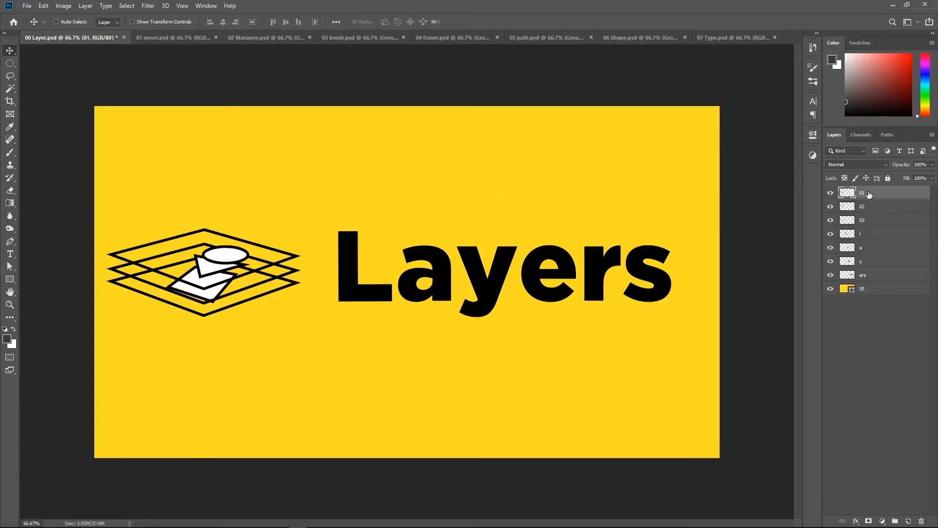
{"action": "key", "text": "ctrl+z"}
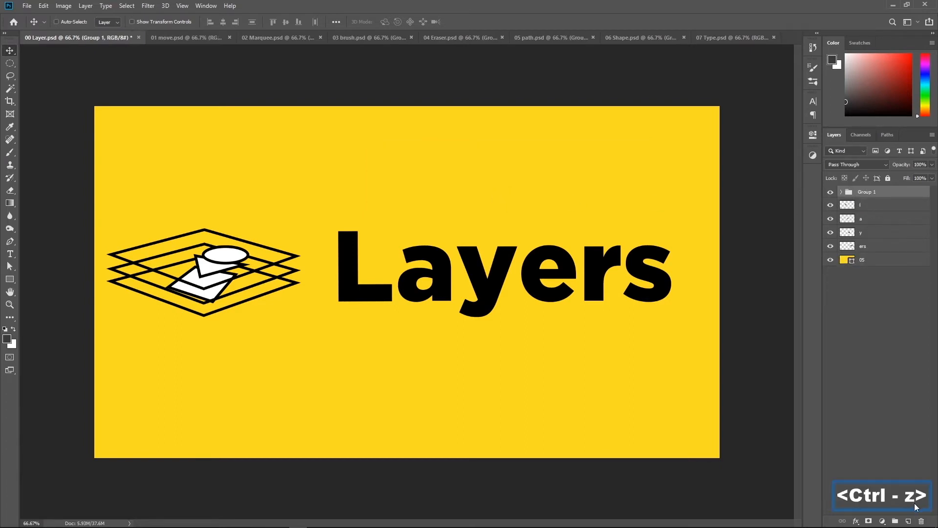
Try deleting Group 1 together with its contents in two different ways, undoing each deletion
{"action": "left_click", "coordinate": [921, 521]}
{"action": "left_click", "coordinate": [462, 200]}
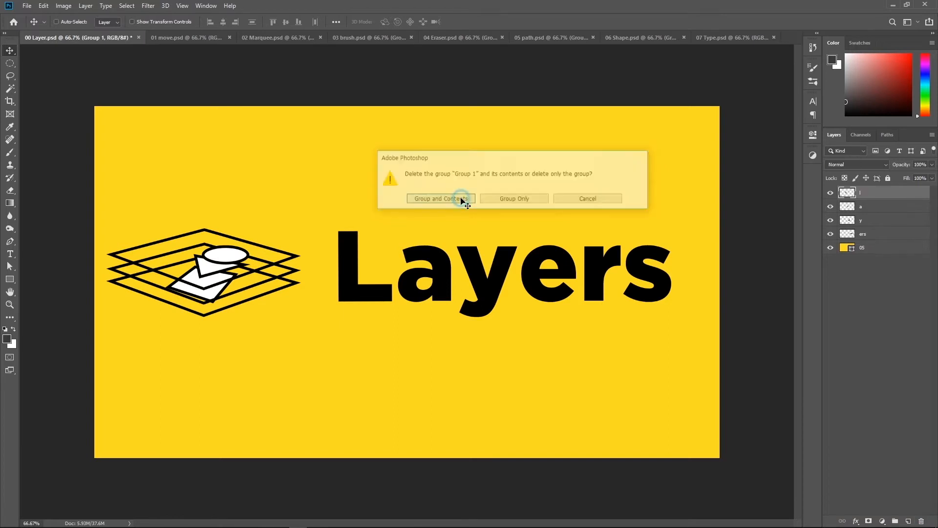
{"action": "key", "text": "ctrl+z"}
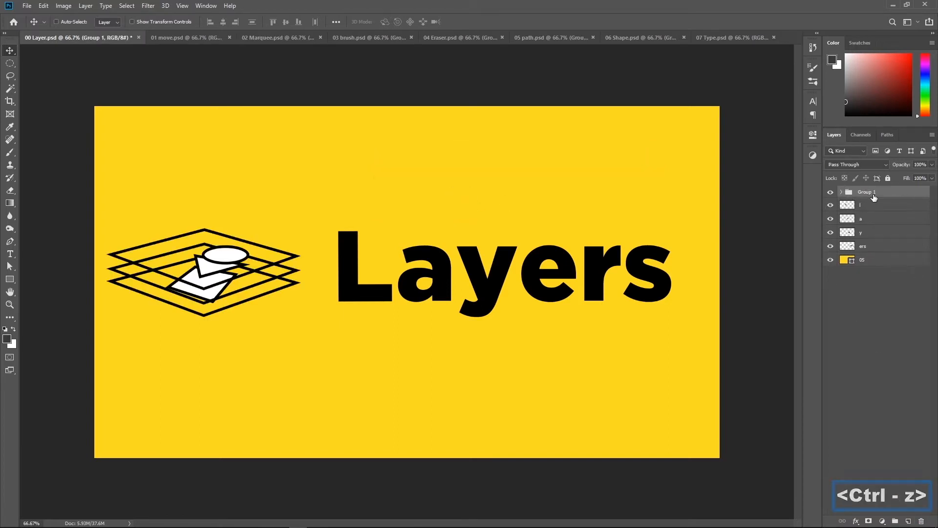
{"action": "key", "text": "Delete"}
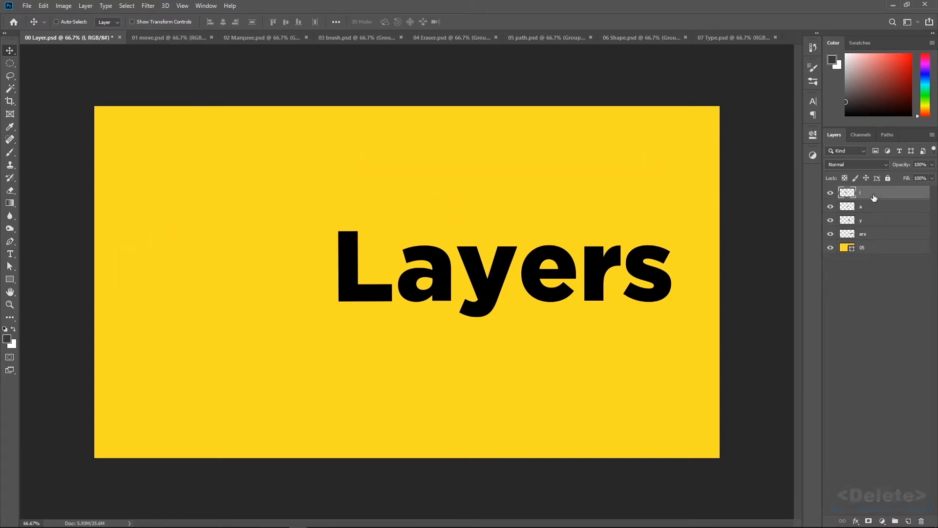
{"action": "key", "text": "ctrl+z"}
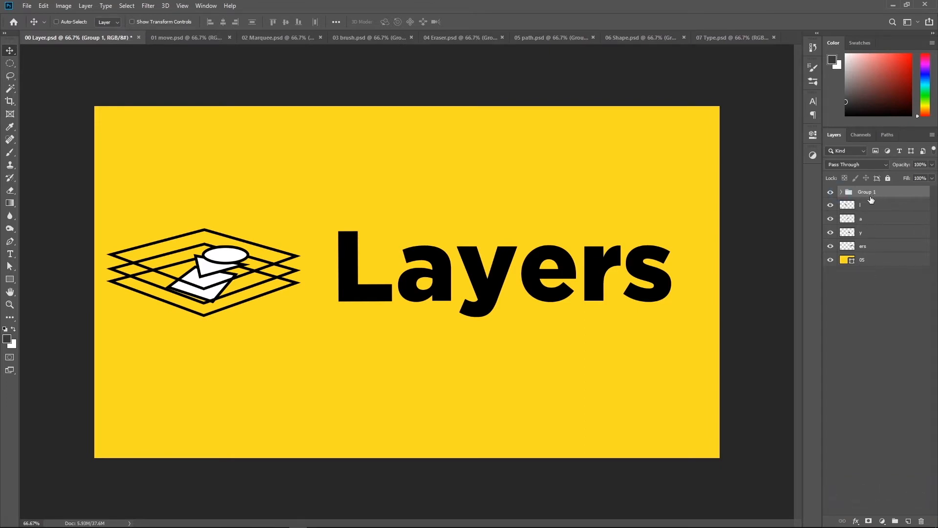
Try moving the grouped diamond icon on the canvas, and undo the move
{"action": "left_click_drag", "start_coordinate": [254, 250], "coordinate": [289, 234]}
{"action": "key", "text": "ctrl+z"}
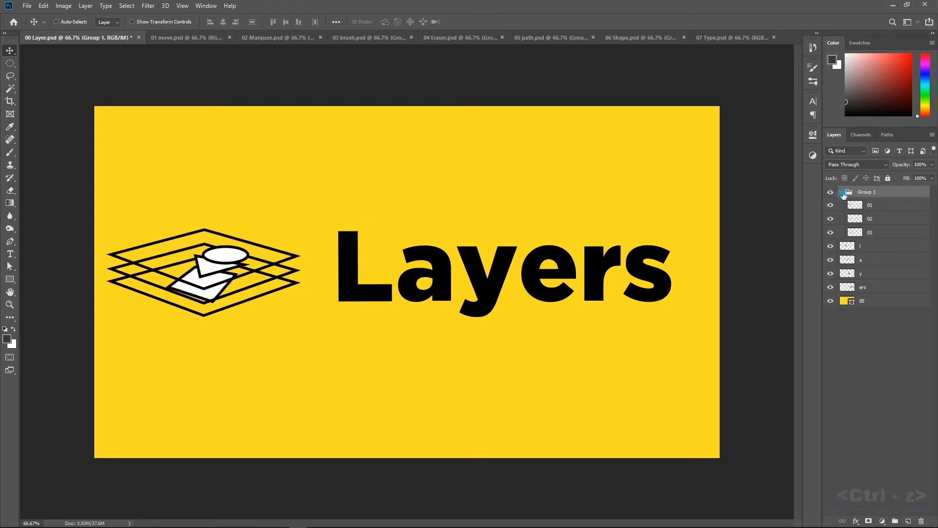
Move Group 1 between layers y and ers in the stack, and try shifting its icon on the canvas, undoing the shift
{"action": "left_click_drag", "start_coordinate": [842, 195], "coordinate": [880, 236]}
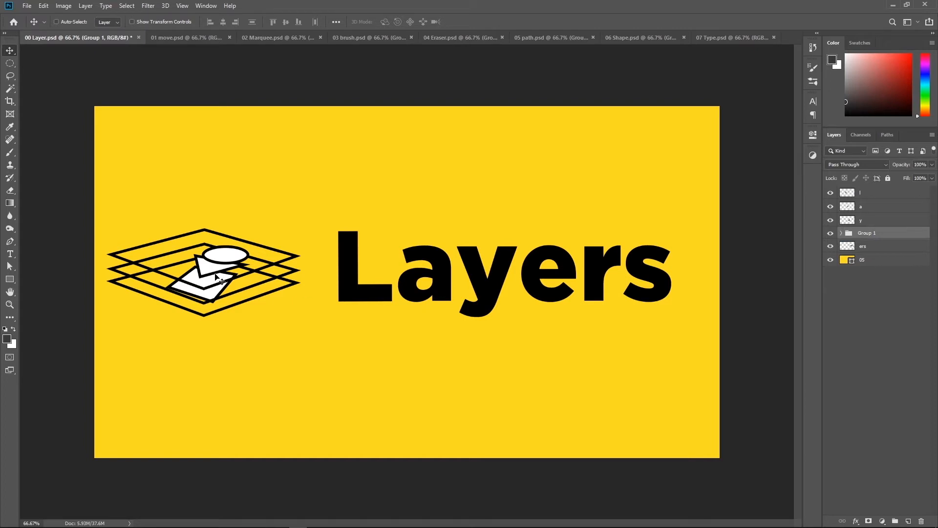
{"action": "left_click_drag", "start_coordinate": [153, 238], "coordinate": [181, 266]}
{"action": "key", "text": "ctrl+z"}
Expand Group 1 to view its layers, and return the group above layer l in the stack
{"action": "left_click", "coordinate": [840, 234]}
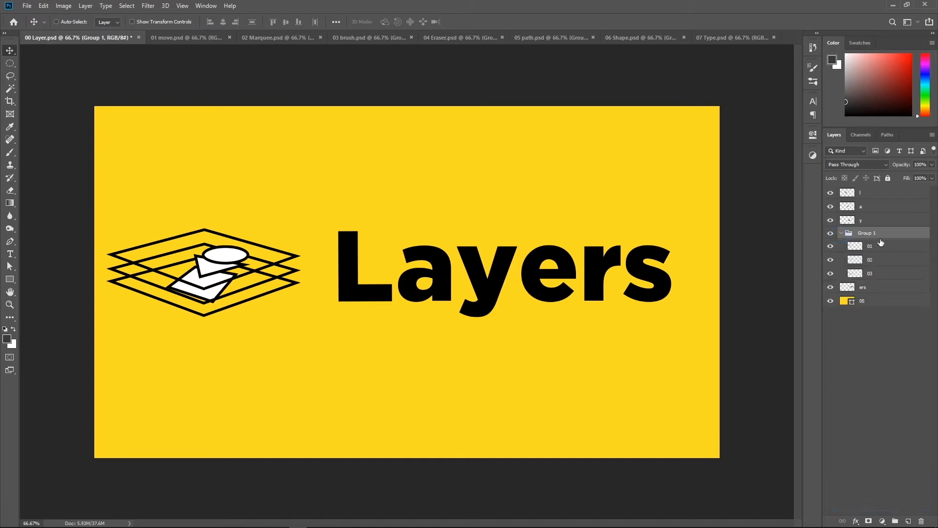
{"action": "left_click_drag", "start_coordinate": [850, 239], "coordinate": [877, 194]}
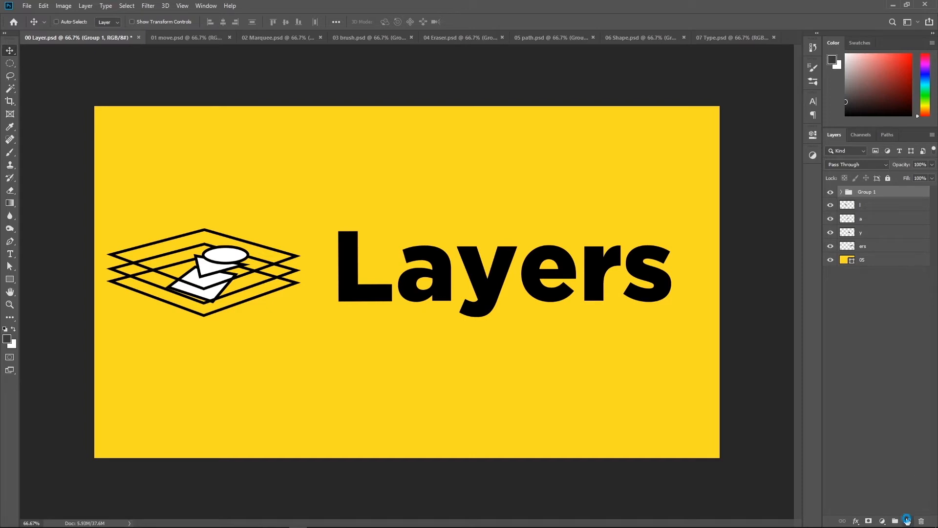
Add six empty layers above Group 1
{"action": "left_click", "coordinate": [908, 521]}
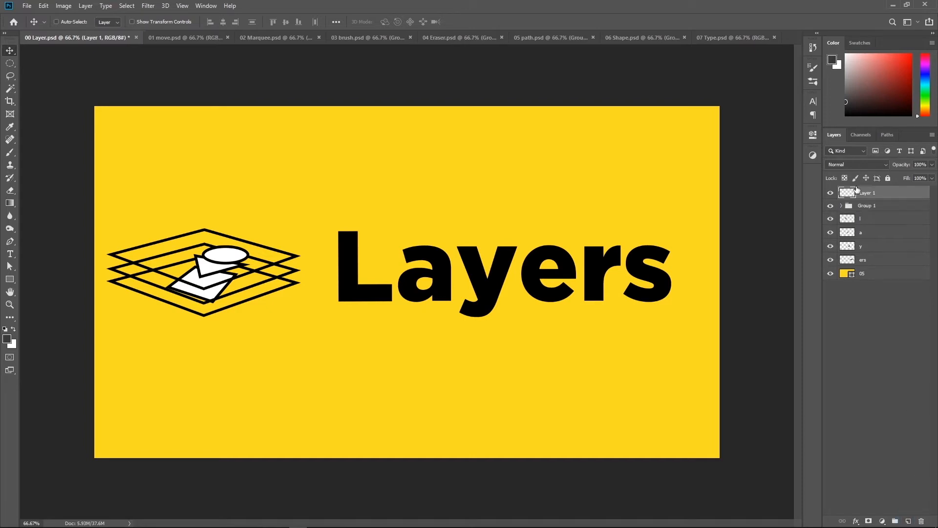
{"action": "left_click", "coordinate": [909, 521]}
{"action": "left_click", "coordinate": [909, 521]}
{"action": "left_click", "coordinate": [909, 520]}
{"action": "left_click", "coordinate": [909, 521]}
{"action": "left_click", "coordinate": [909, 521]}
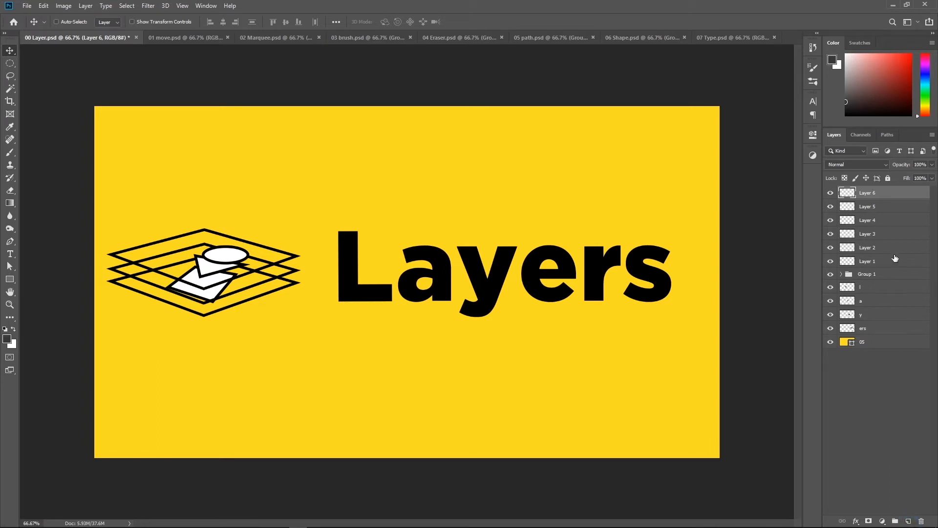
Undo all but the first of the new layers, and try painting a freehand brush stroke on Layer 1 across the canvas
{"action": "key", "text": "ctrl+z"}
{"action": "key", "text": "ctrl+z"}
{"action": "key", "text": "ctrl+z"}
{"action": "key", "text": "ctrl+z"}
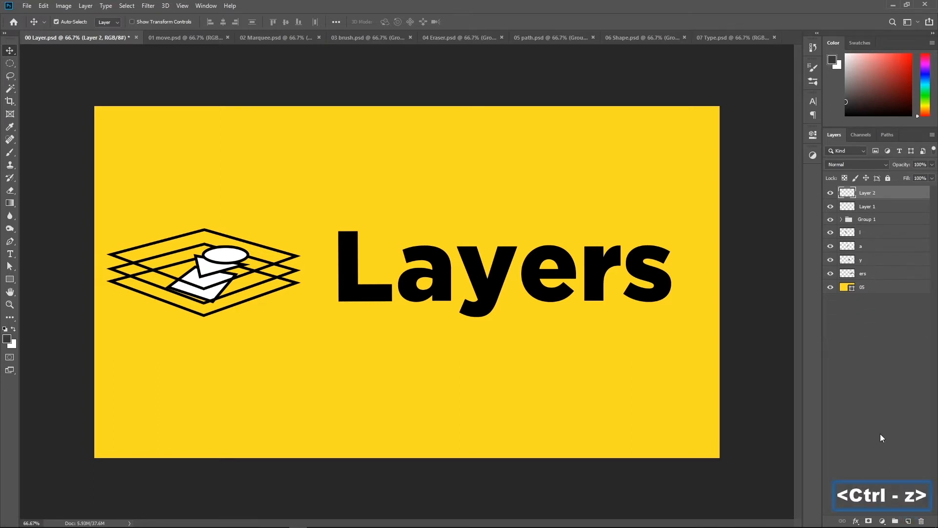
{"action": "key", "text": "ctrl+z"}
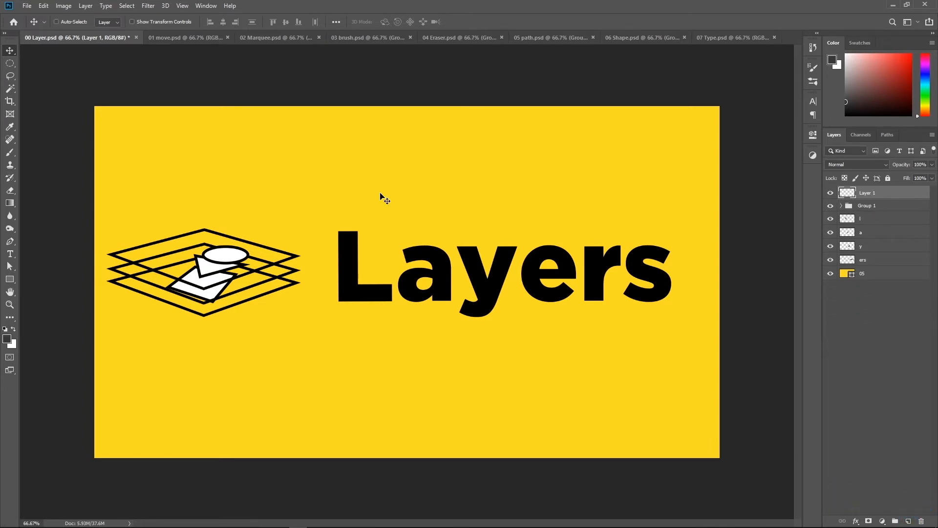
{"action": "left_click", "coordinate": [10, 152]}
{"action": "mouse_move", "coordinate": [360, 173]}
{"action": "left_mouse_down"}
{"action": "mouse_move", "coordinate": [492, 203]}
{"action": "mouse_move", "coordinate": [537, 291]}
{"action": "left_mouse_up"}
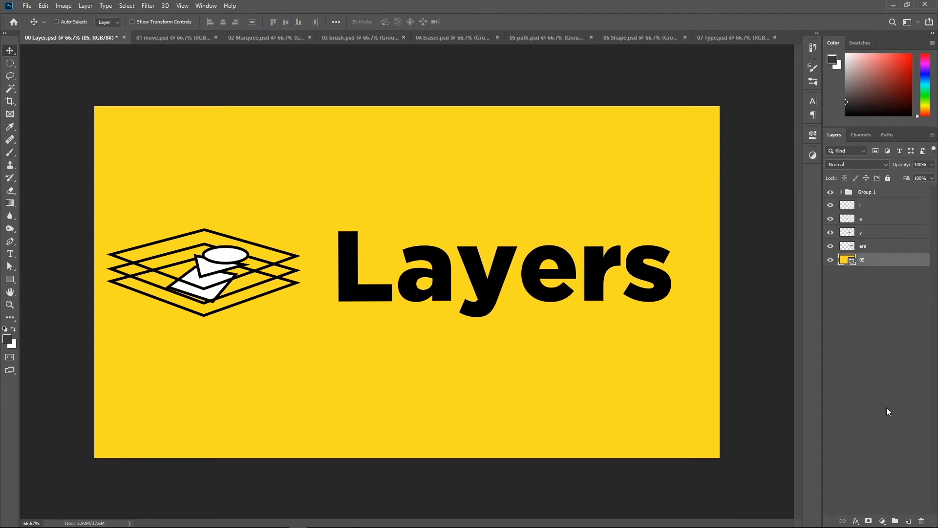
Create a new layer named asdfaksdf above layer 05, and undo its creation
{"action": "key", "text": "ctrl+shift+n"}
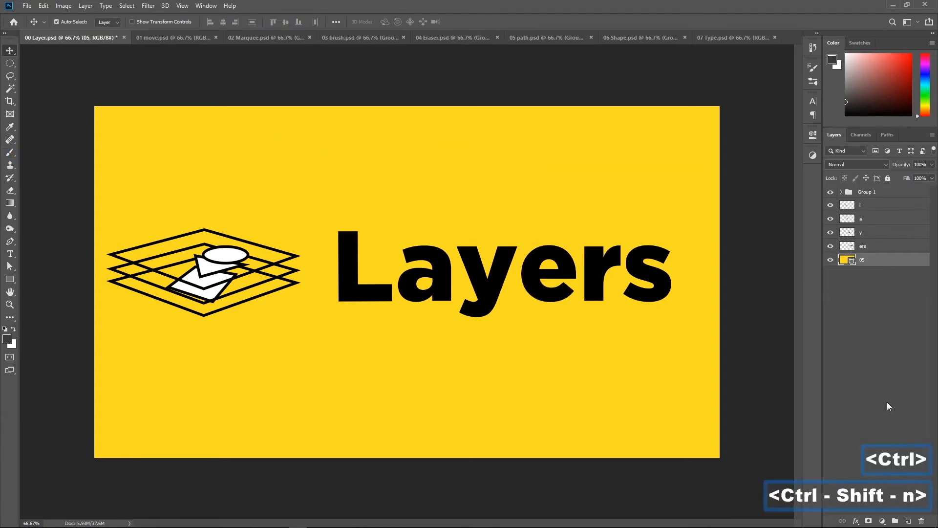
{"action": "type", "text": "asdfaksdf"}
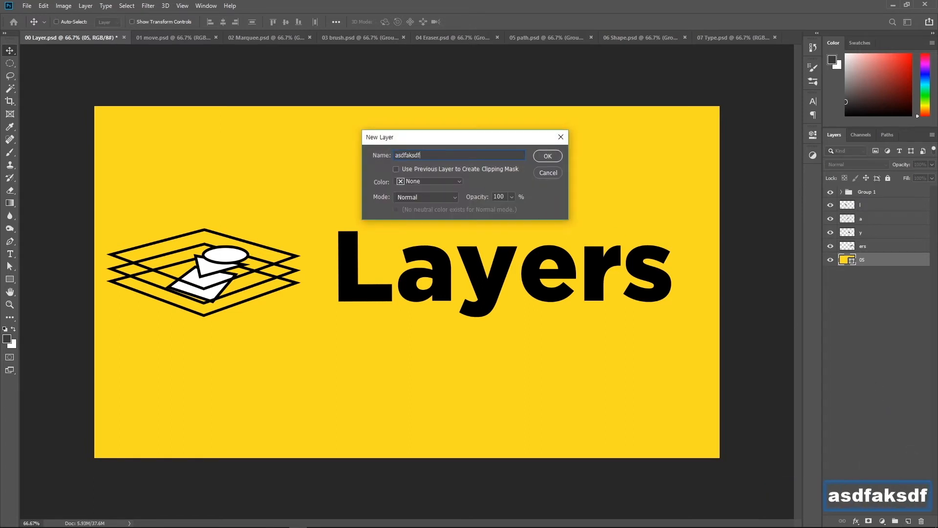
{"action": "key", "text": "Return"}
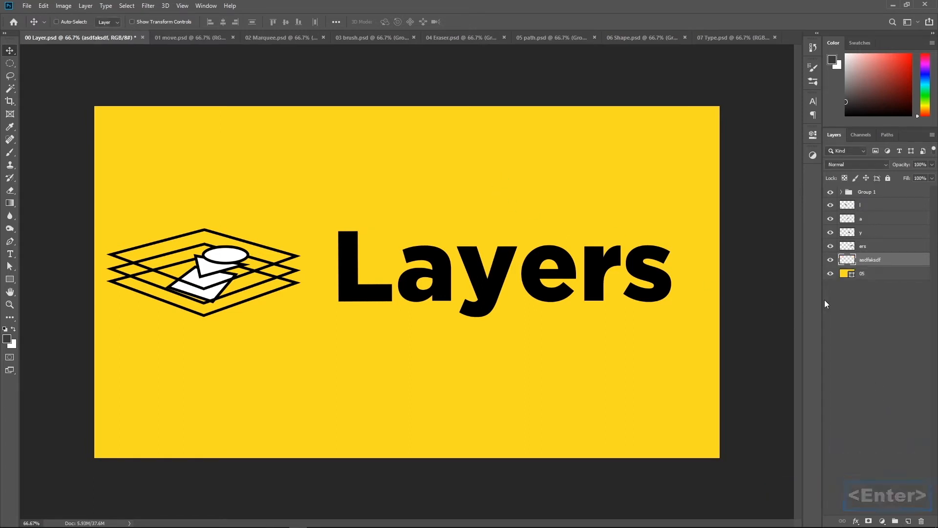
{"action": "key", "text": "ctrl+z"}
Add seven empty layers directly above layer 05
{"action": "left_click", "coordinate": [909, 521]}
{"action": "left_click", "coordinate": [909, 521]}
{"action": "left_click", "coordinate": [908, 521]}
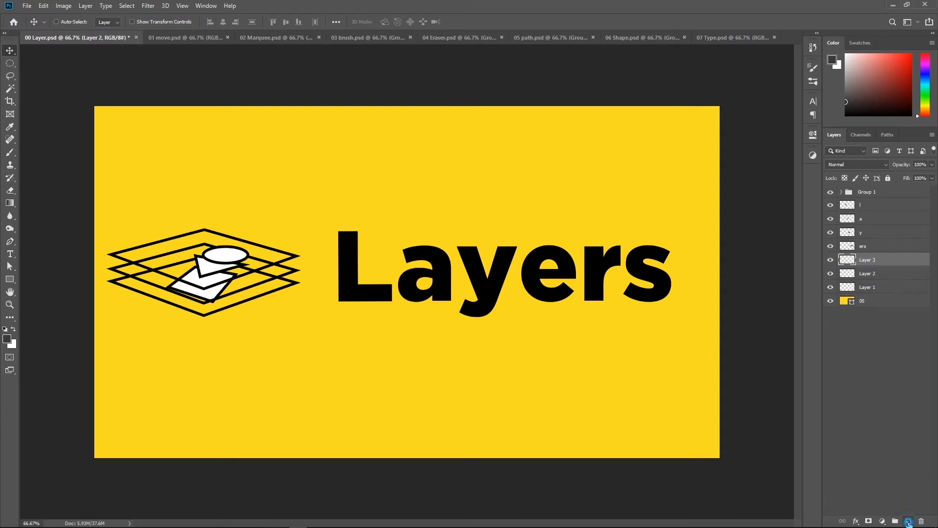
{"action": "left_click", "coordinate": [909, 521]}
{"action": "left_click", "coordinate": [908, 521]}
{"action": "left_click", "coordinate": [908, 521]}
{"action": "left_click", "coordinate": [908, 521]}
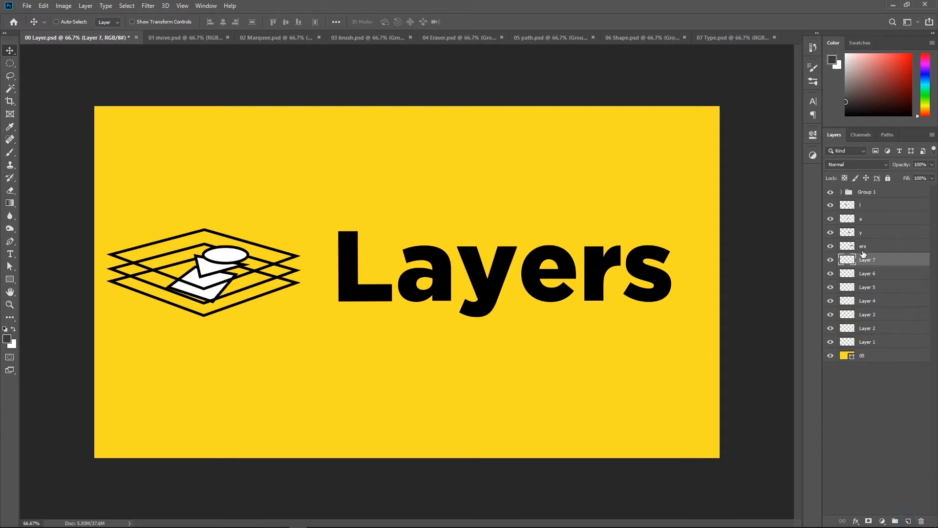
Select Layer 7 through Layer 1 together and delete them
{"action": "left_click", "coordinate": [873, 275]}
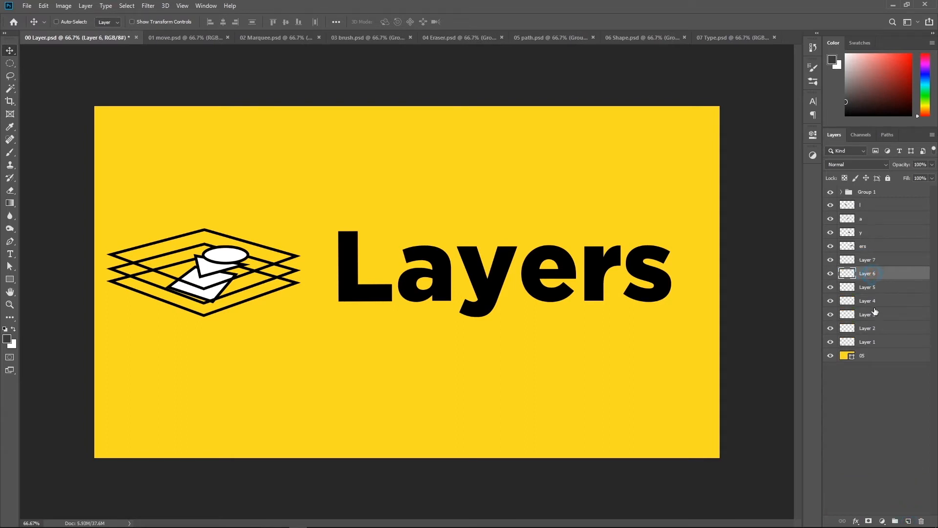
{"action": "left_click", "coordinate": [887, 263]}
{"action": "left_click", "coordinate": [884, 345], "text": "shift"}
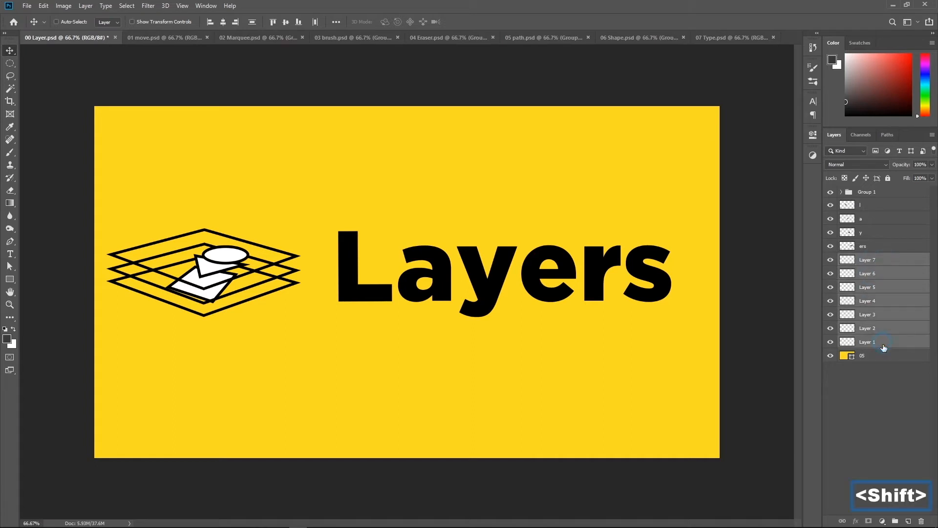
{"action": "key", "text": "Delete"}
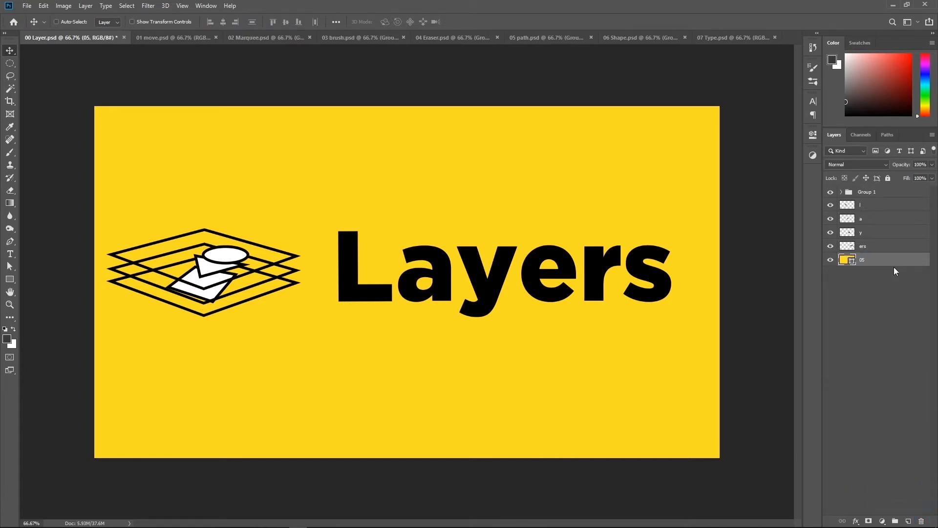
Create a new layer named 이름사 above layer 05, and delete it
{"action": "key", "text": "ctrl+shift+n"}
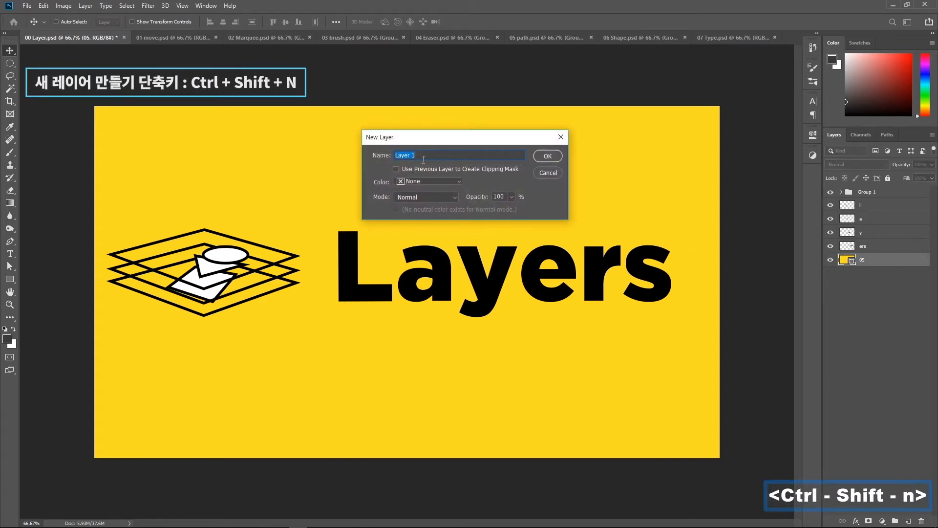
{"action": "key", "text": "Hangul"}
{"action": "type", "text": "이름사"}
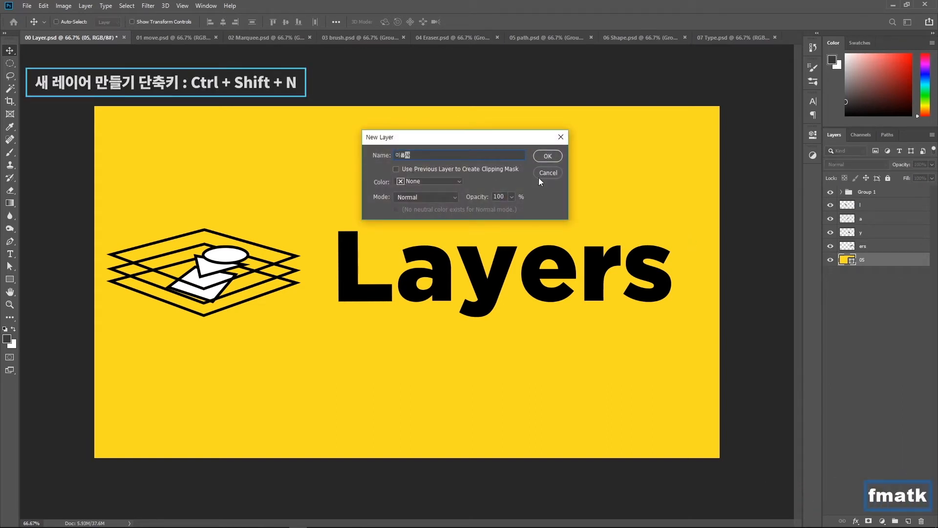
{"action": "key", "text": "Return"}
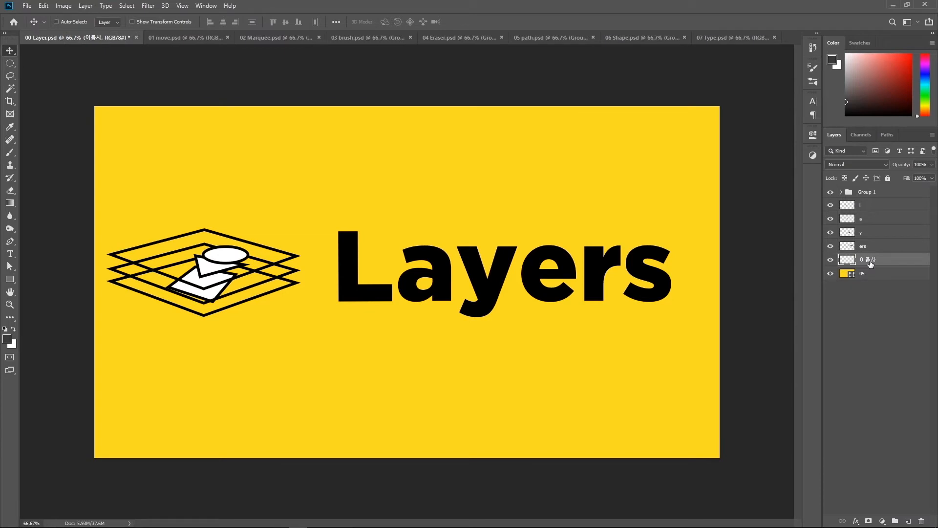
{"action": "key", "text": "Delete"}
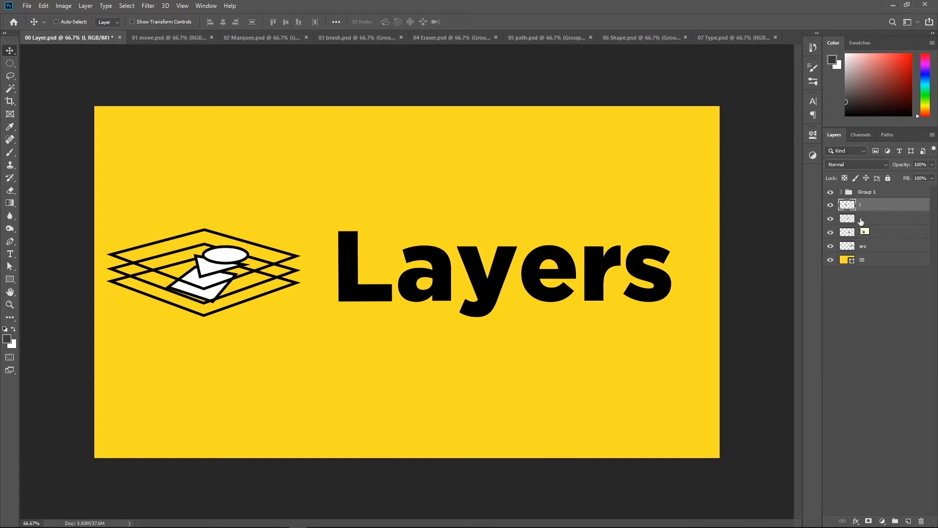
Rename layer y as 와이 and layer a as 에이
{"action": "left_click", "coordinate": [861, 221]}
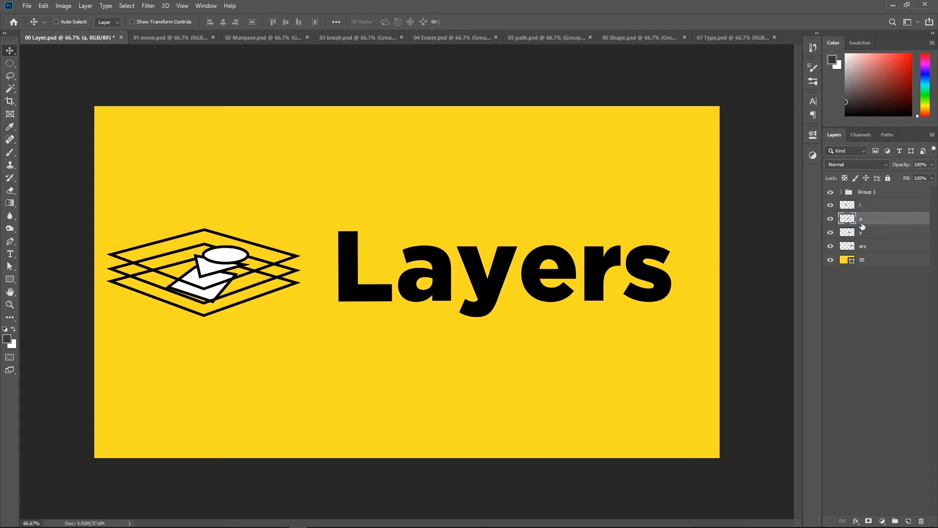
{"action": "left_click", "coordinate": [862, 234]}
{"action": "double_click", "coordinate": [861, 234]}
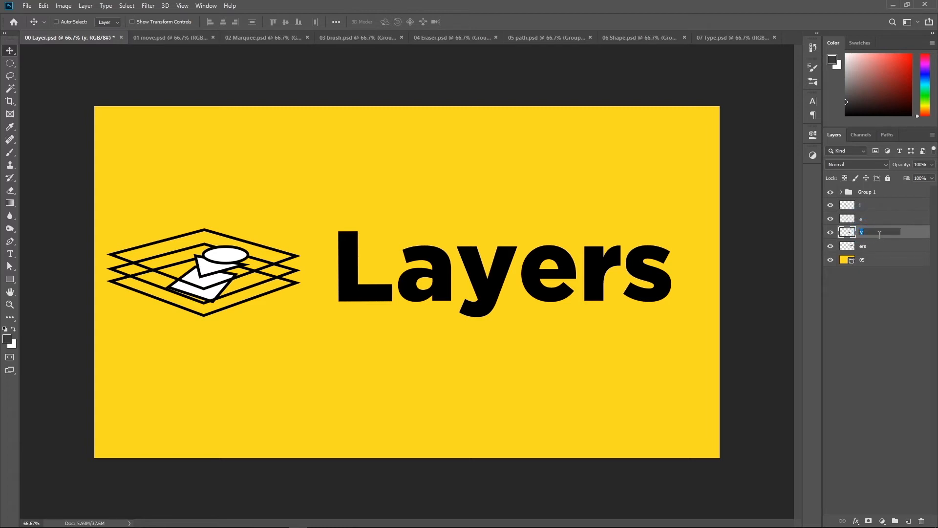
{"action": "type", "text": "와이"}
{"action": "double_click", "coordinate": [882, 220]}
{"action": "type", "text": "에이"}
{"action": "key", "text": "Return"}
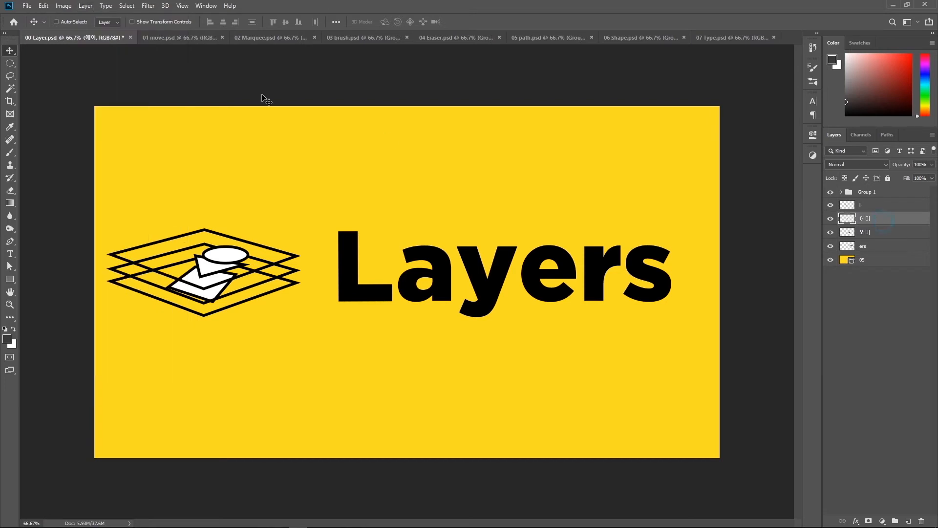
Open the name of layer 에이 for editing with the Rename Layer command, and leave it without entering a new name
{"action": "left_click", "coordinate": [86, 7]}
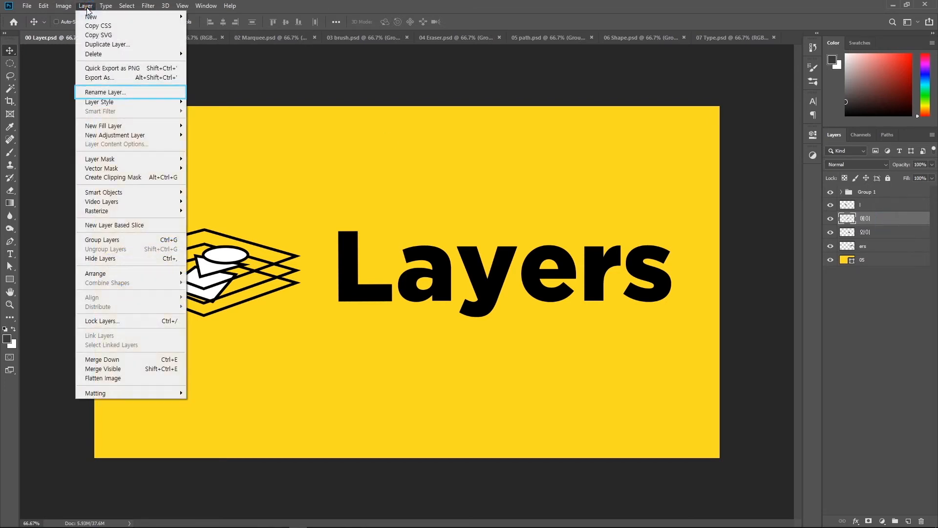
{"action": "left_click", "coordinate": [120, 93]}
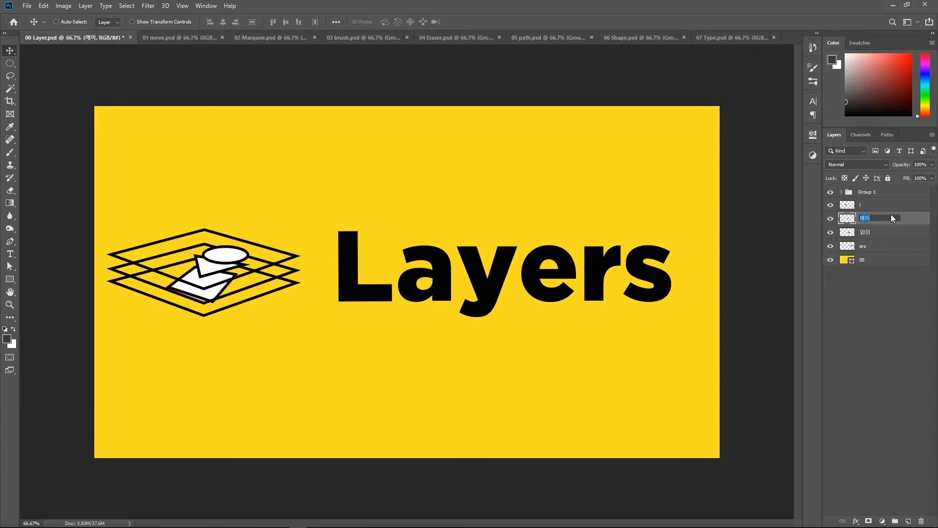
{"action": "left_click", "coordinate": [907, 216]}
{"action": "left_click", "coordinate": [914, 219]}
Move layer l between layers 에이 and 와이 in the stack
{"action": "left_click", "coordinate": [880, 207]}
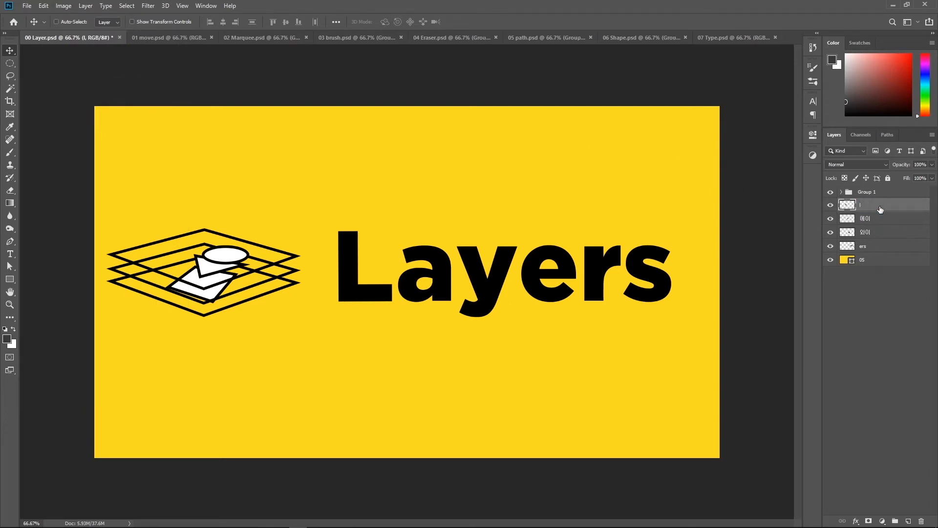
{"action": "left_click_drag", "start_coordinate": [882, 209], "coordinate": [895, 227]}
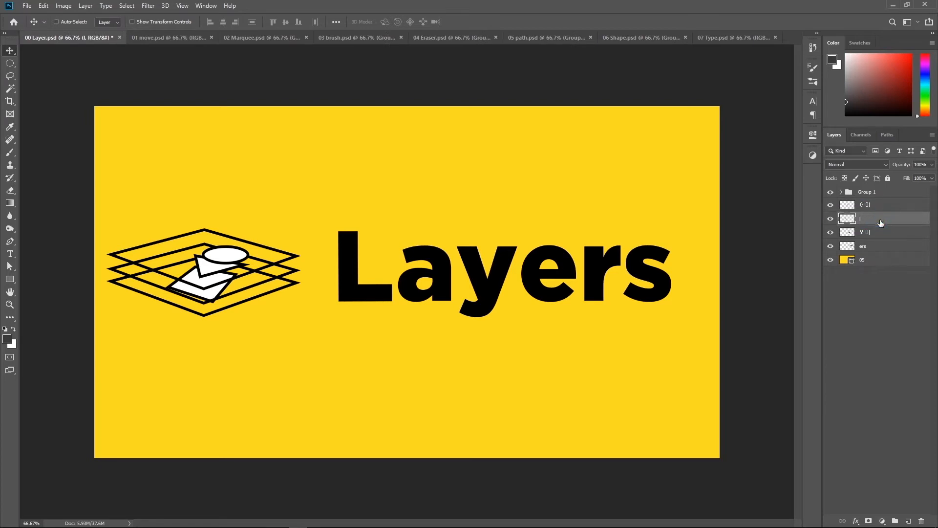
{"action": "mouse_move", "coordinate": [880, 223]}
{"action": "left_mouse_down"}
{"action": "mouse_move", "coordinate": [879, 256]}
{"action": "mouse_move", "coordinate": [884, 226]}
{"action": "left_mouse_up"}
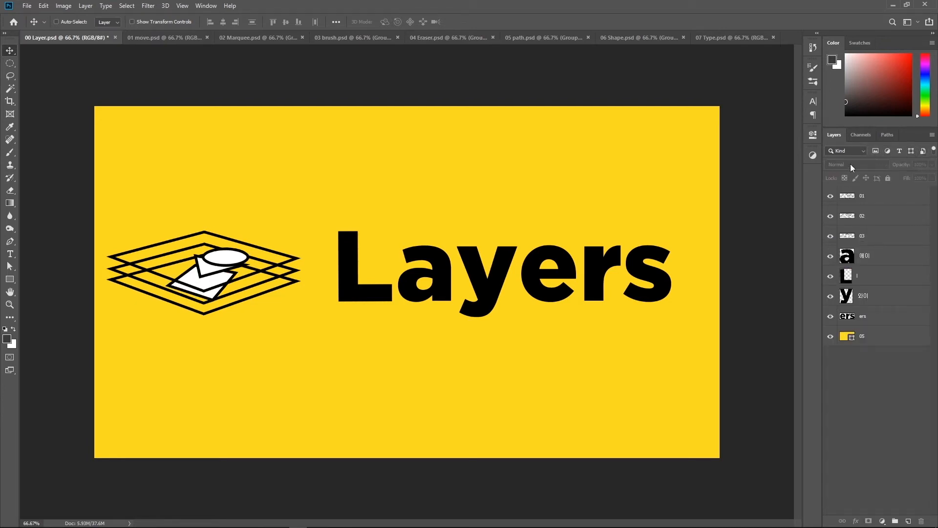
Switch to the 01 move.psd document, and try using the Move tool on the canvas with no layer selected
{"action": "key", "text": "ctrl+Tab"}
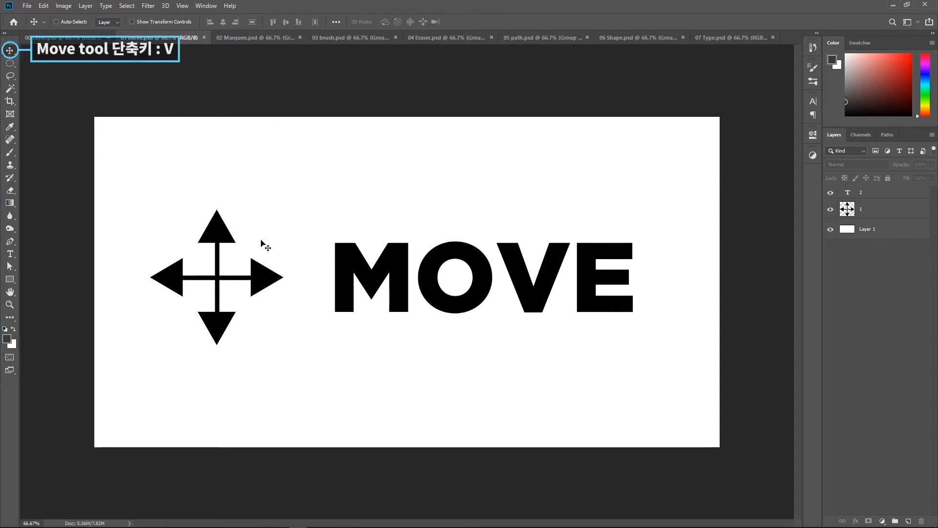
{"action": "left_click", "coordinate": [418, 205]}
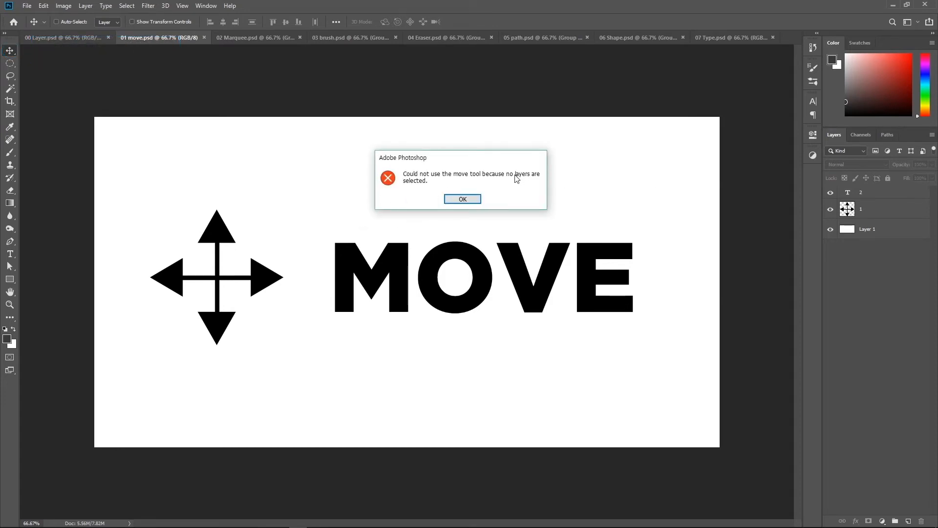
{"action": "left_click", "coordinate": [477, 198]}
Select layer 1 and try moving its four-way arrow icon freely on the canvas, undoing the moves
{"action": "left_click", "coordinate": [875, 211]}
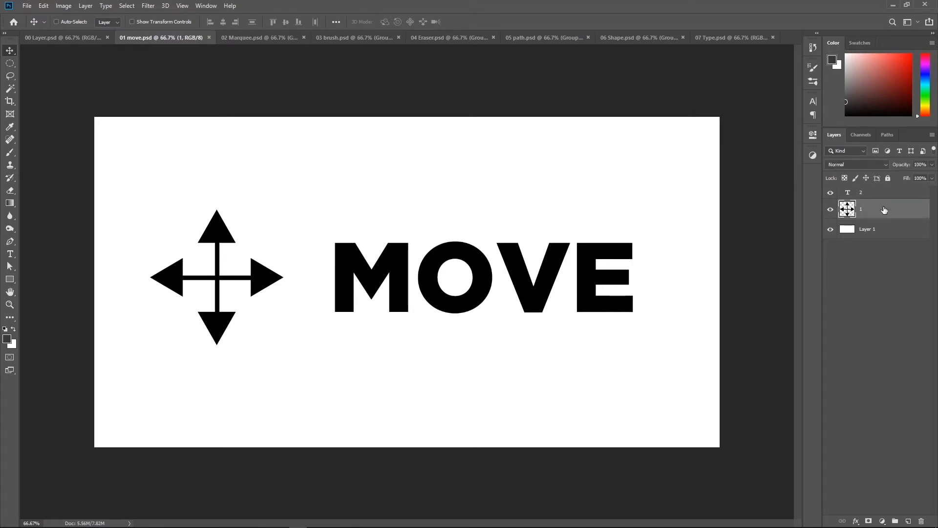
{"action": "left_click_drag", "start_coordinate": [259, 272], "coordinate": [291, 275]}
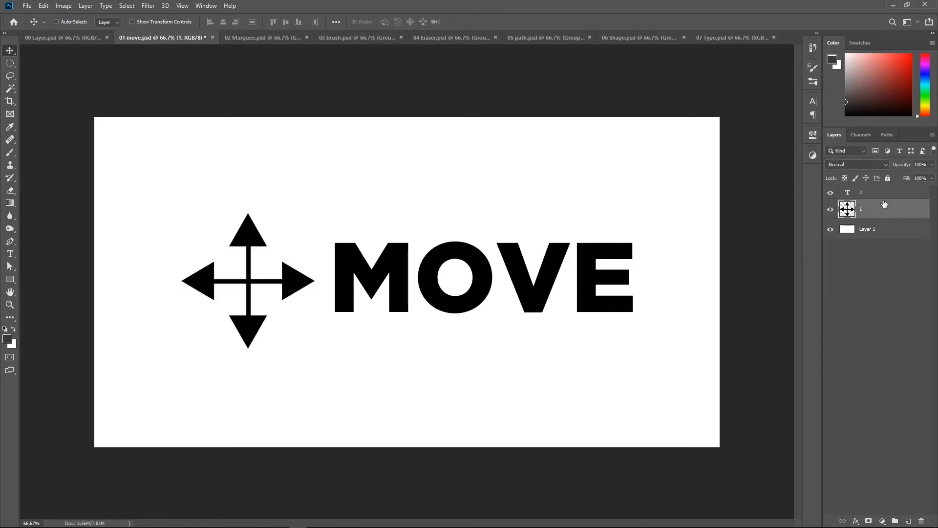
{"action": "left_click_drag", "start_coordinate": [530, 224], "coordinate": [485, 273]}
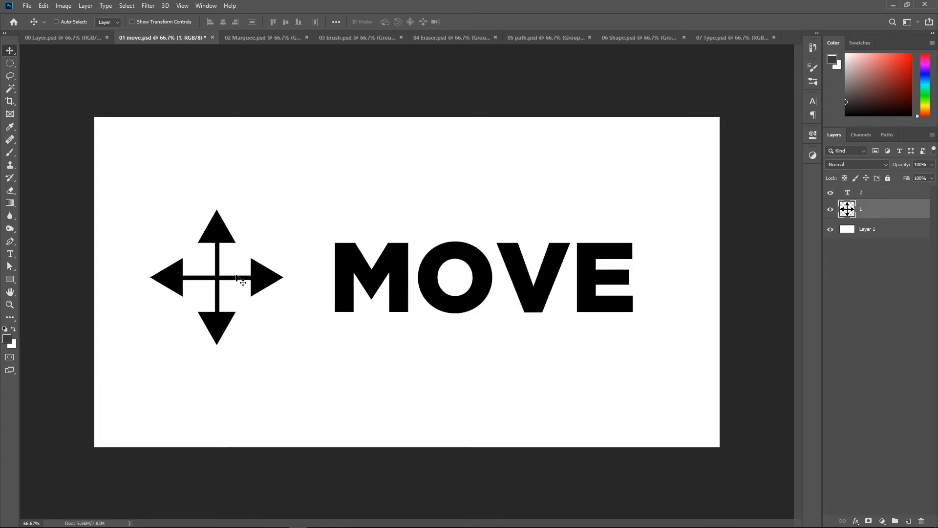
{"action": "left_click_drag", "start_coordinate": [236, 277], "coordinate": [198, 273]}
{"action": "key", "text": "ctrl+z"}
Try moving the arrow icon with its direction constrained and in several directions, undoing each move
{"action": "key", "text": "shift"}
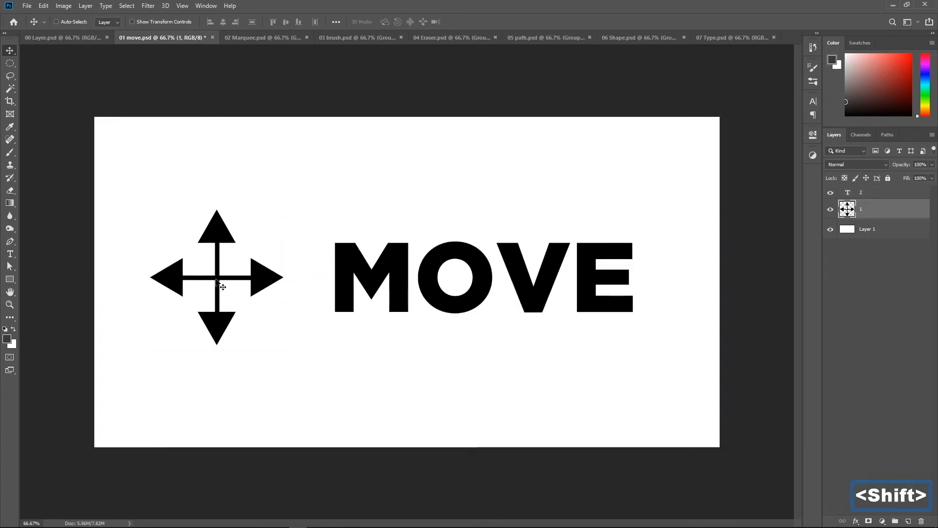
{"action": "left_click_drag", "start_coordinate": [216, 279], "coordinate": [308, 308]}
{"action": "key", "text": "ctrl+z"}
{"action": "left_click_drag", "start_coordinate": [216, 269], "coordinate": [200, 290]}
{"action": "key", "text": "ctrl+z"}
{"action": "key", "text": "ctrl+z"}
{"action": "key", "text": "ctrl+z"}
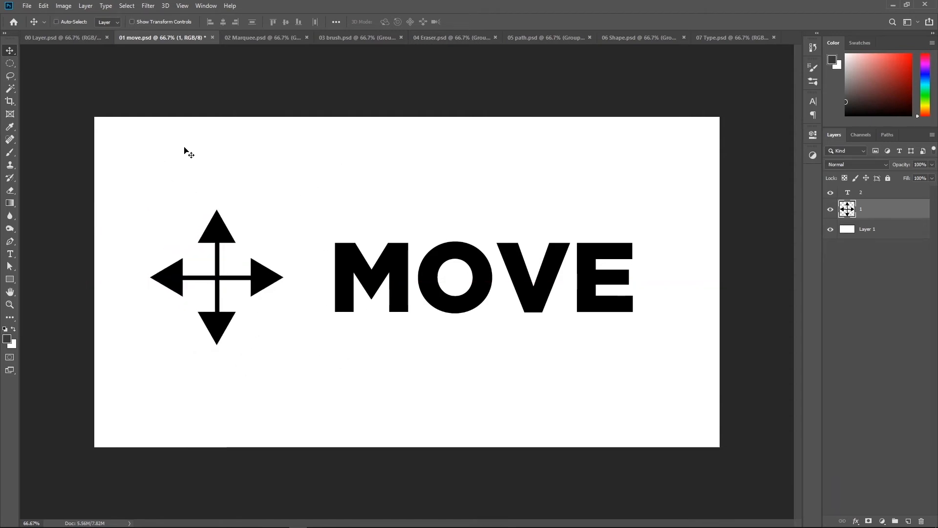
{"action": "left_click_drag", "start_coordinate": [281, 278], "coordinate": [336, 237]}
{"action": "key", "text": "ctrl+z"}
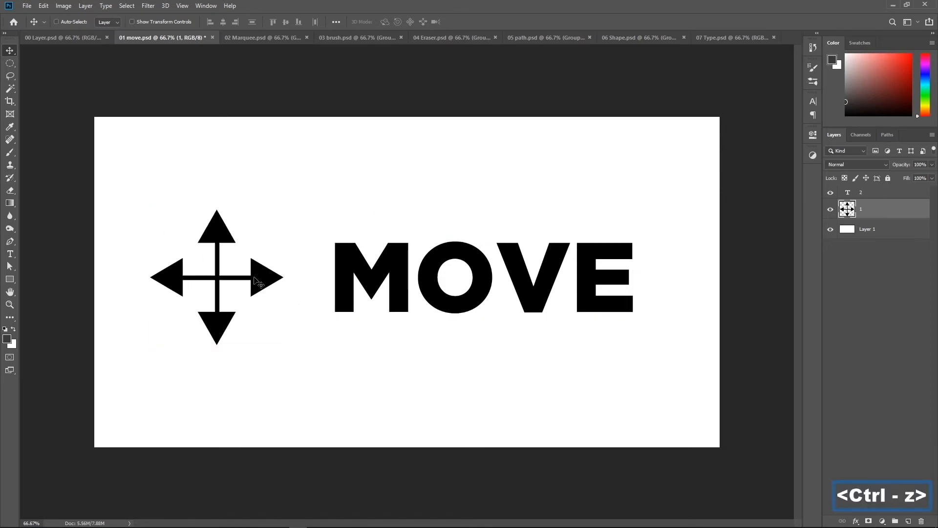
Duplicate the arrow icon on the canvas, placing five copies around the MOVE text
{"action": "key", "text": "alt"}
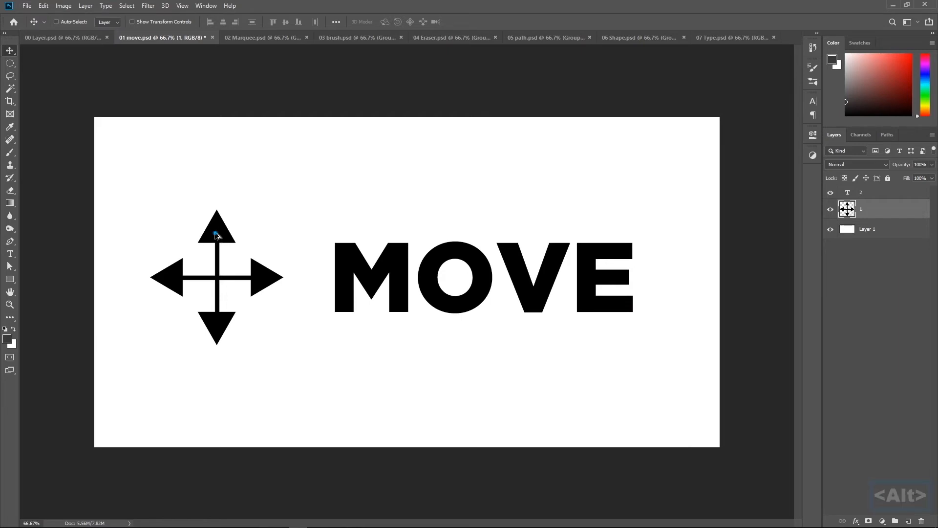
{"action": "left_click_drag", "start_coordinate": [218, 236], "coordinate": [541, 377]}
{"action": "left_click_drag", "start_coordinate": [541, 377], "coordinate": [350, 376]}
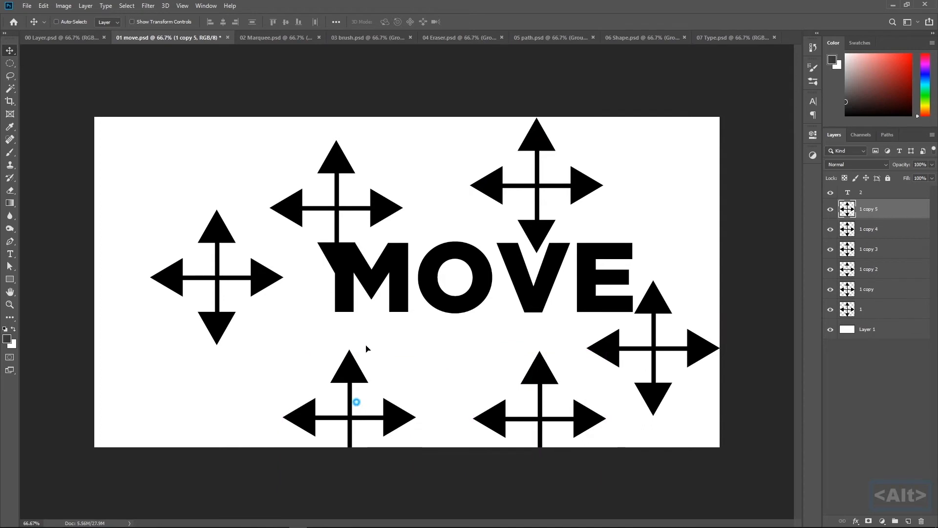
Add three more copies of the arrow icon on the canvas, and undo all the arrow duplications
{"action": "left_click_drag", "start_coordinate": [360, 413], "coordinate": [455, 303]}
{"action": "left_click_drag", "start_coordinate": [454, 306], "coordinate": [166, 359]}
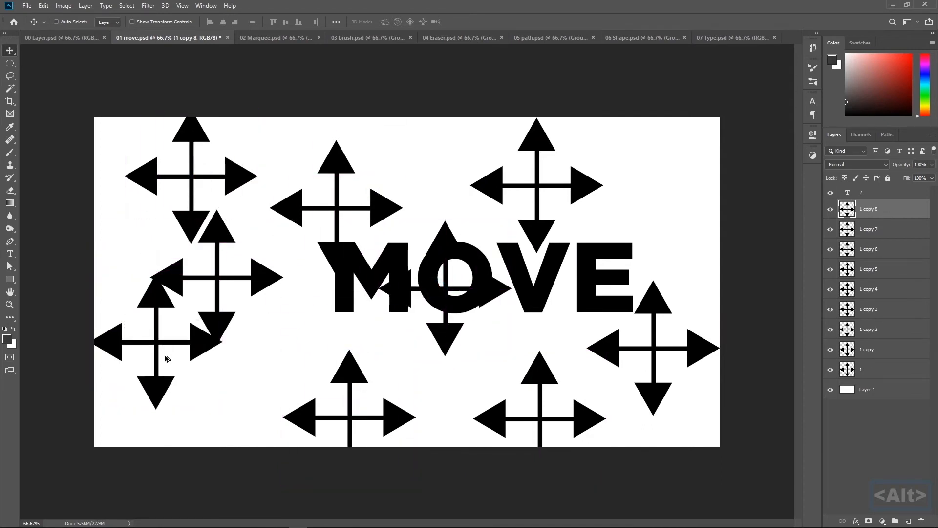
{"action": "key", "text": "alt+ctrl+z"}
{"action": "key", "text": "alt+ctrl+z"}
{"action": "key", "text": "alt+ctrl+z"}
{"action": "key", "text": "alt+ctrl+z"}
{"action": "key", "text": "alt+ctrl+z"}
{"action": "key", "text": "alt+ctrl+z"}
{"action": "key", "text": "alt+ctrl+z"}
{"action": "key", "text": "alt+ctrl+z"}
{"action": "key", "text": "alt+ctrl+z"}
{"action": "key", "text": "alt+ctrl+z"}
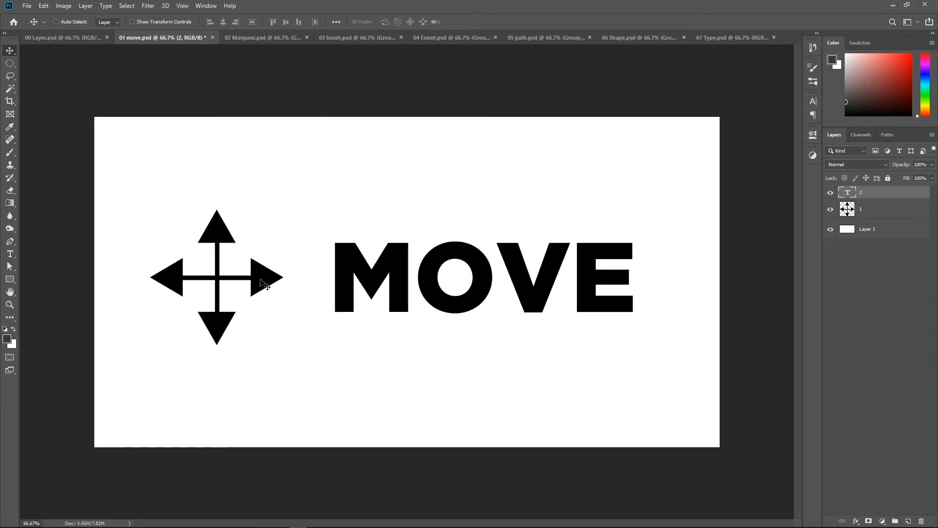
Rename the text layer to MOVE and try moving its text on the canvas, undoing the move
{"action": "key", "text": "Return"}
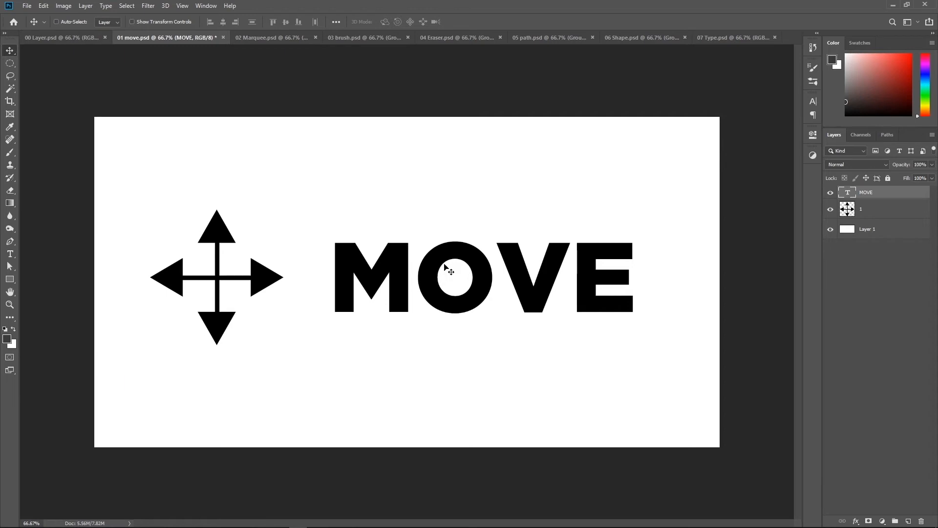
{"action": "left_click_drag", "start_coordinate": [506, 283], "coordinate": [561, 262]}
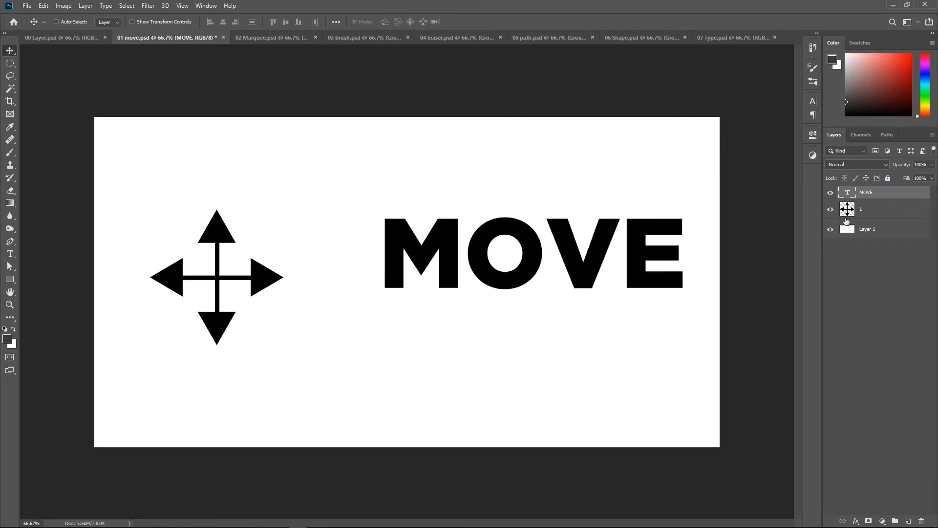
{"action": "key", "text": "ctrl+z"}
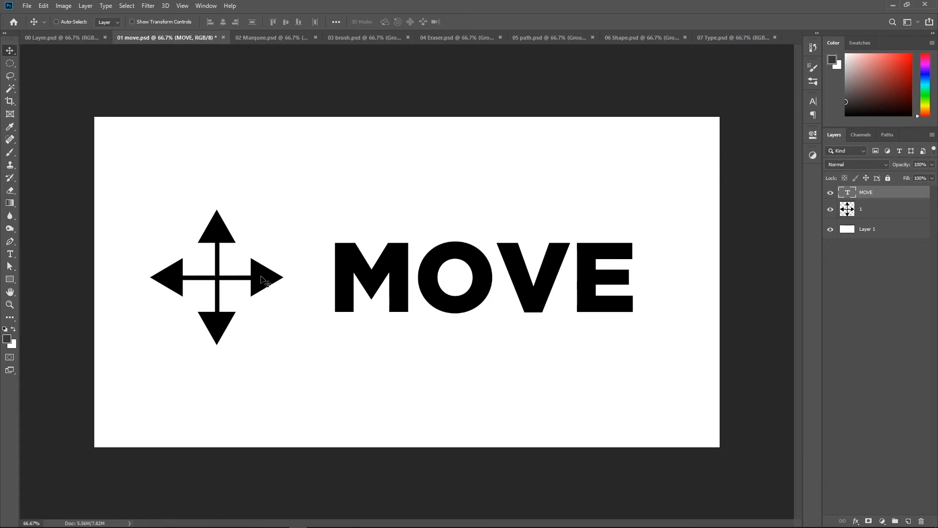
Try moving the selected MOVE layer from over the arrow icon and layer 1 from outside its icon, undoing both moves
{"action": "left_click_drag", "start_coordinate": [262, 280], "coordinate": [275, 243]}
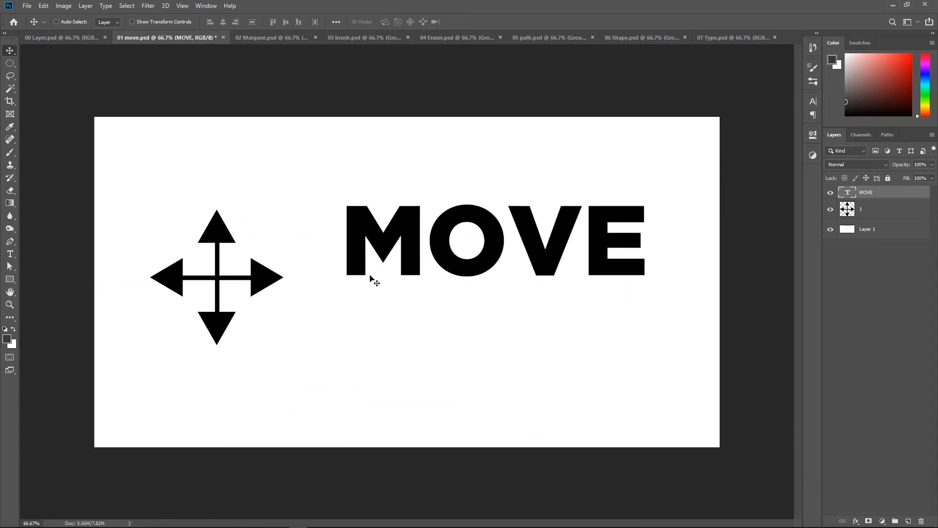
{"action": "key", "text": "ctrl+z"}
{"action": "key", "text": "ctrl+z"}
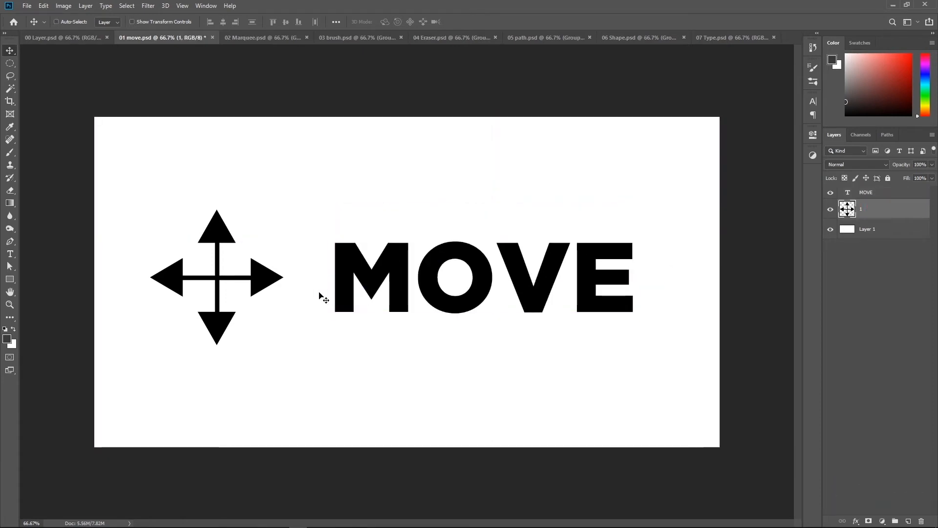
{"action": "left_click_drag", "start_coordinate": [319, 293], "coordinate": [342, 264]}
{"action": "key", "text": "ctrl+z"}
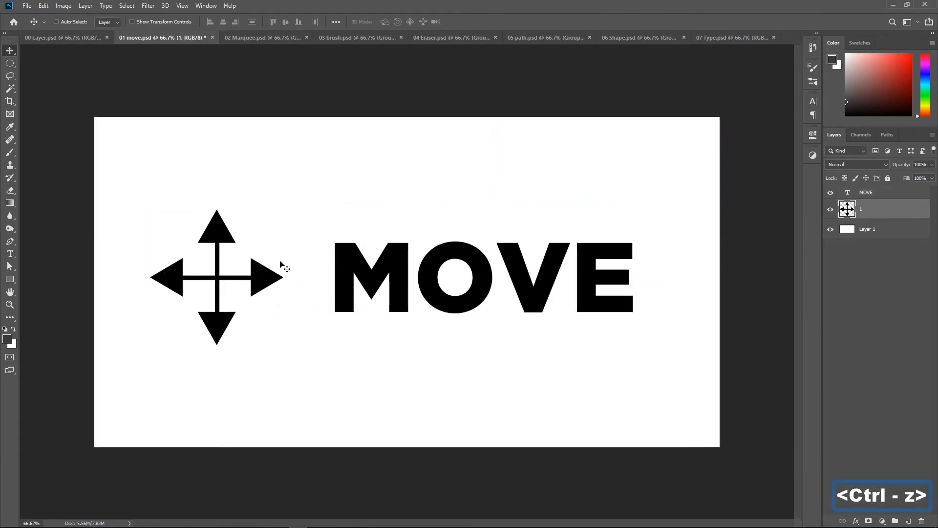
Temporarily activate Auto-Select and reposition the arrow icon and the MOVE text directly on the canvas several times
{"action": "key", "text": "ctrl"}
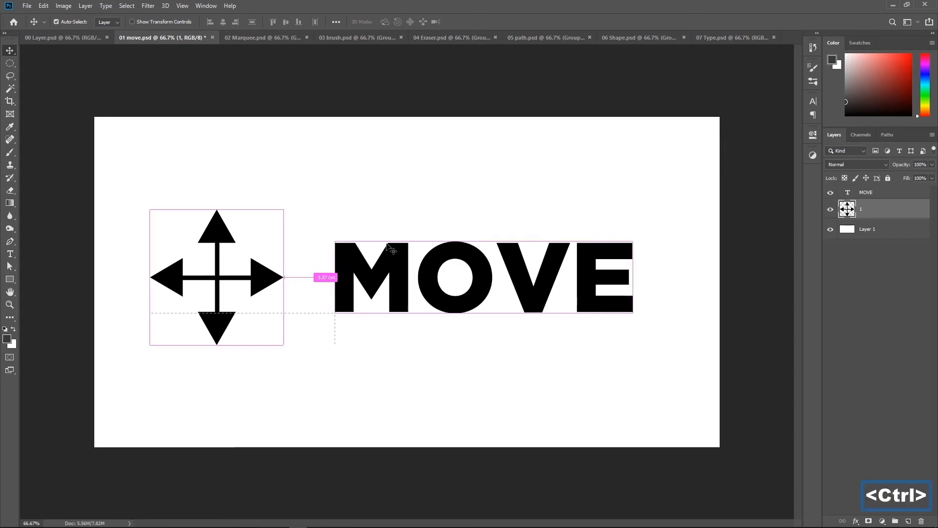
{"action": "key", "text": "ctrl"}
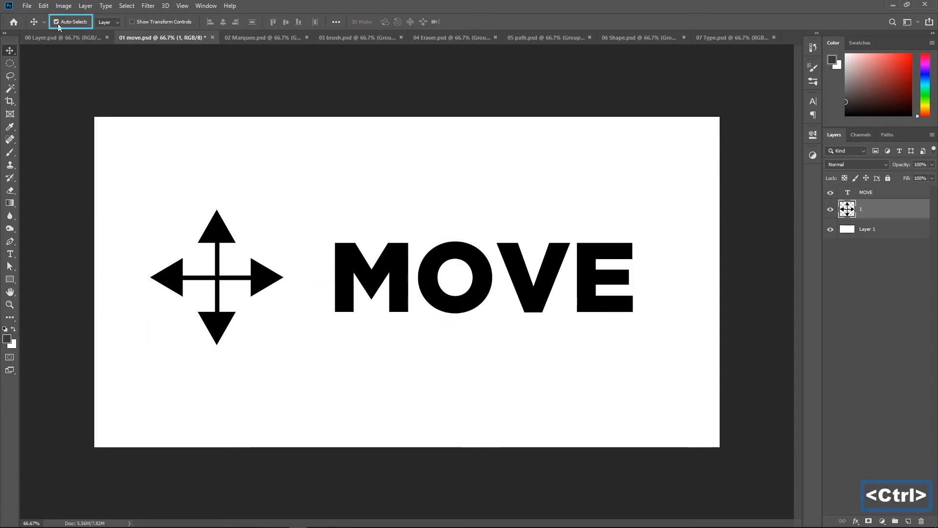
{"action": "key", "text": "ctrl"}
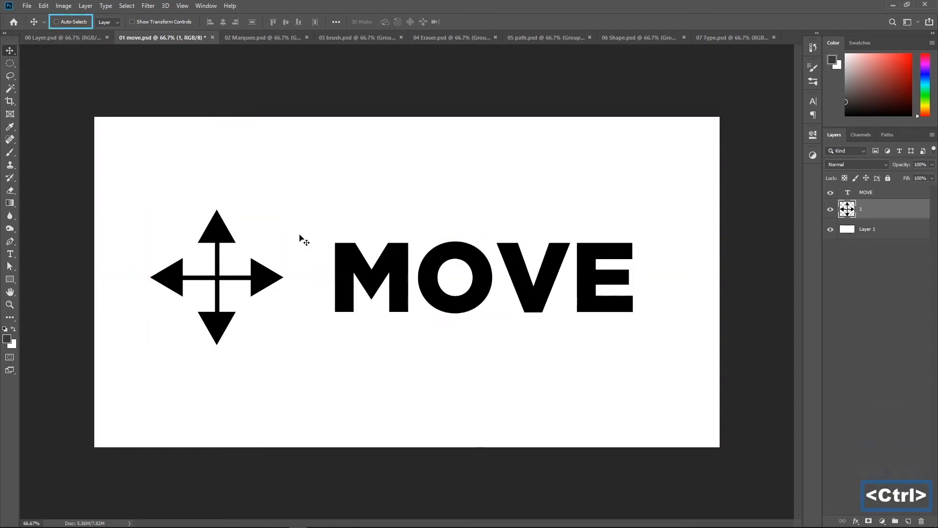
{"action": "key", "text": "ctrl"}
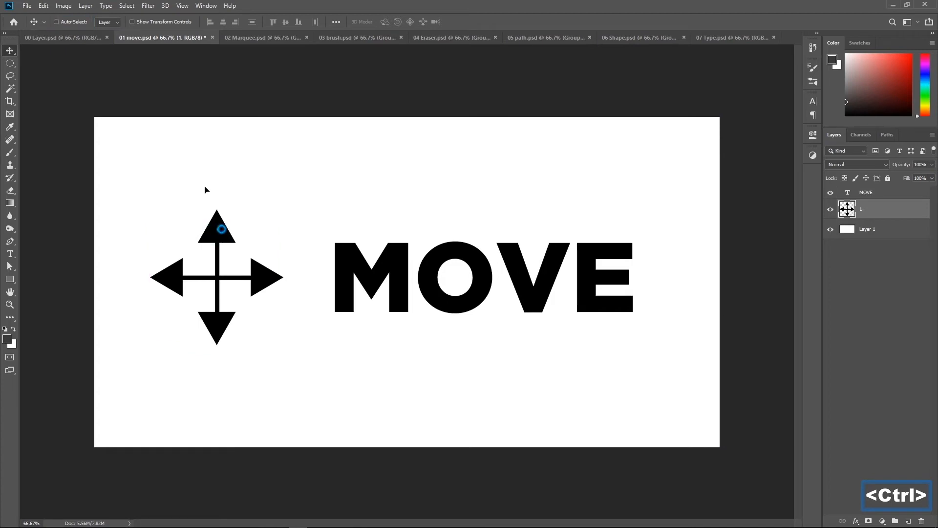
{"action": "left_click_drag", "start_coordinate": [246, 281], "coordinate": [272, 248]}
{"action": "left_click_drag", "start_coordinate": [403, 263], "coordinate": [439, 216]}
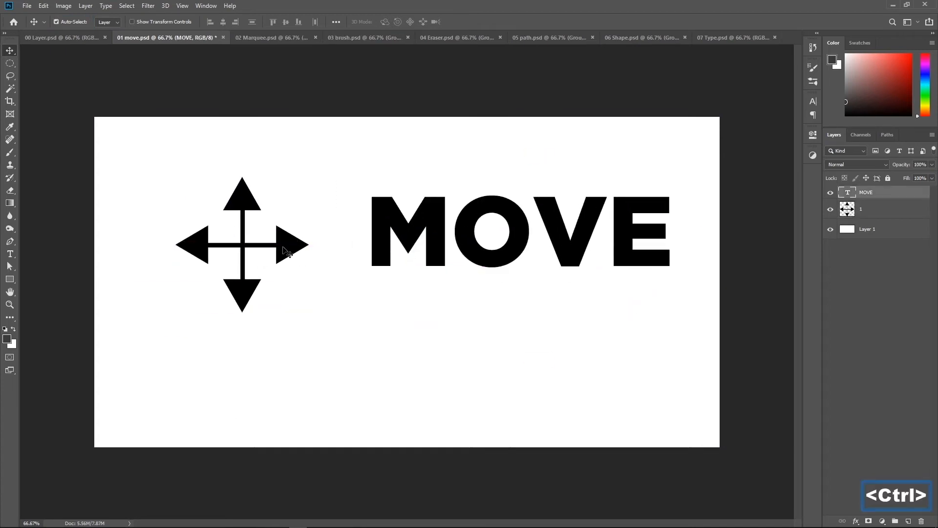
{"action": "left_click_drag", "start_coordinate": [287, 244], "coordinate": [245, 301]}
{"action": "left_click_drag", "start_coordinate": [401, 224], "coordinate": [377, 293]}
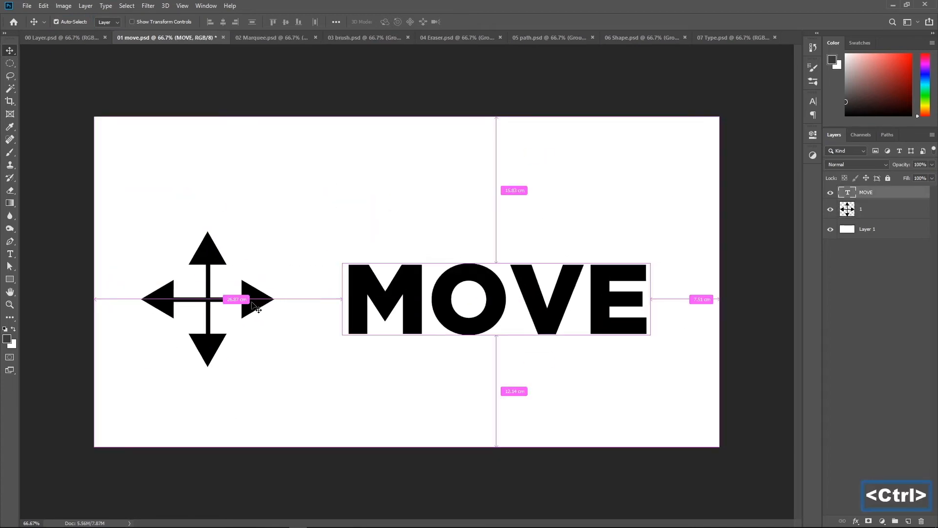
{"action": "mouse_move", "coordinate": [252, 297]}
{"action": "left_mouse_down"}
{"action": "mouse_move", "coordinate": [256, 280]}
{"action": "mouse_move", "coordinate": [261, 289]}
{"action": "left_mouse_up"}
{"action": "left_click_drag", "start_coordinate": [418, 278], "coordinate": [414, 256]}
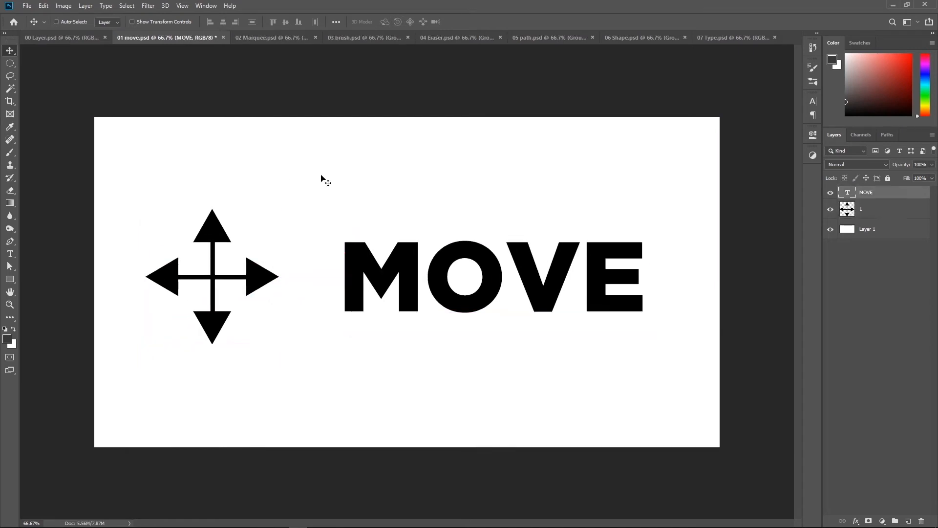
Select layer 1 and duplicate its arrow icon into four copies overlapping the original
{"action": "left_click", "coordinate": [869, 207]}
{"action": "left_click_drag", "start_coordinate": [273, 280], "coordinate": [253, 252], "text": "alt"}
{"action": "left_click_drag", "start_coordinate": [241, 250], "coordinate": [227, 253], "text": "alt"}
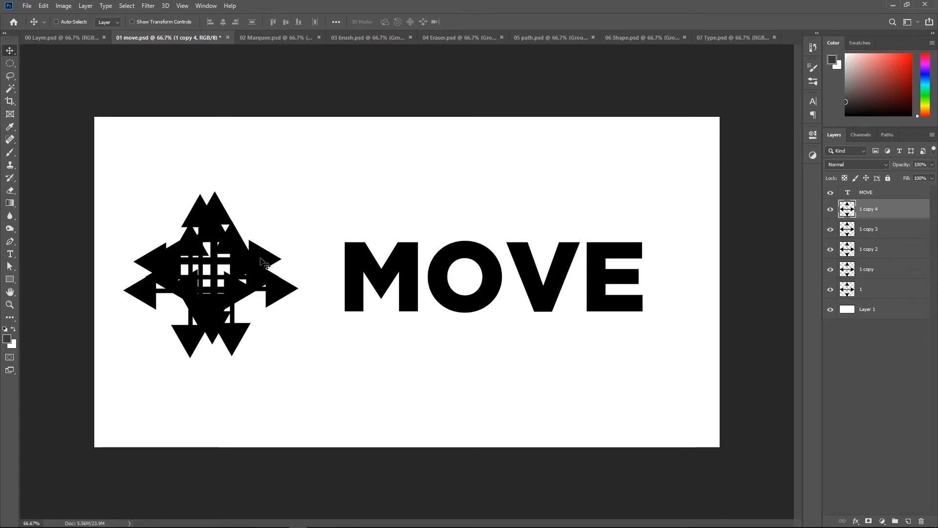
List the layers stacked beneath points on the overlapping arrows and select layer 1 from the list
{"action": "right_click", "coordinate": [213, 259]}
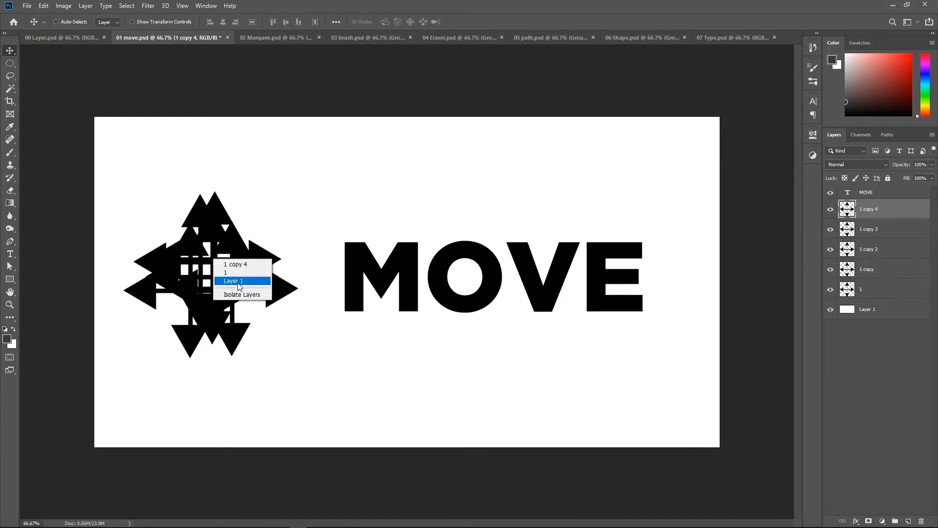
{"action": "left_click", "coordinate": [209, 221]}
{"action": "right_click", "coordinate": [210, 222]}
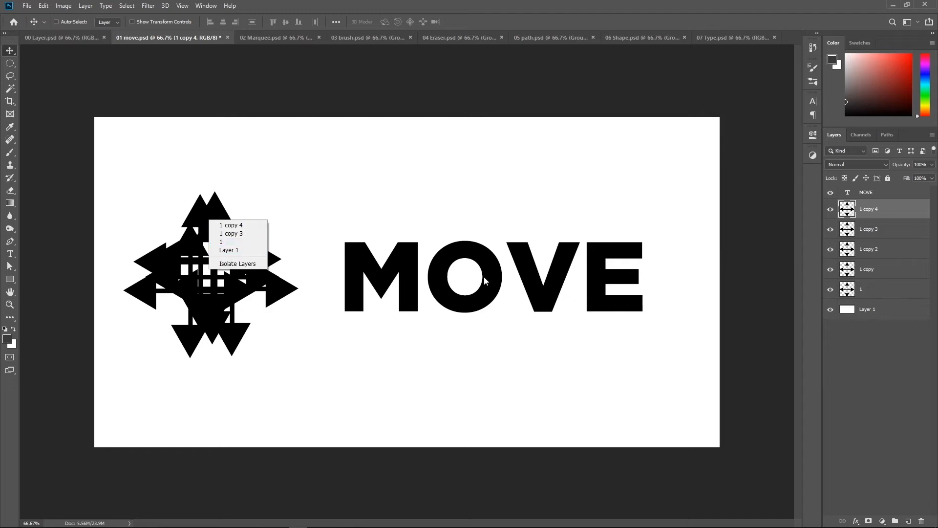
{"action": "left_click", "coordinate": [226, 242]}
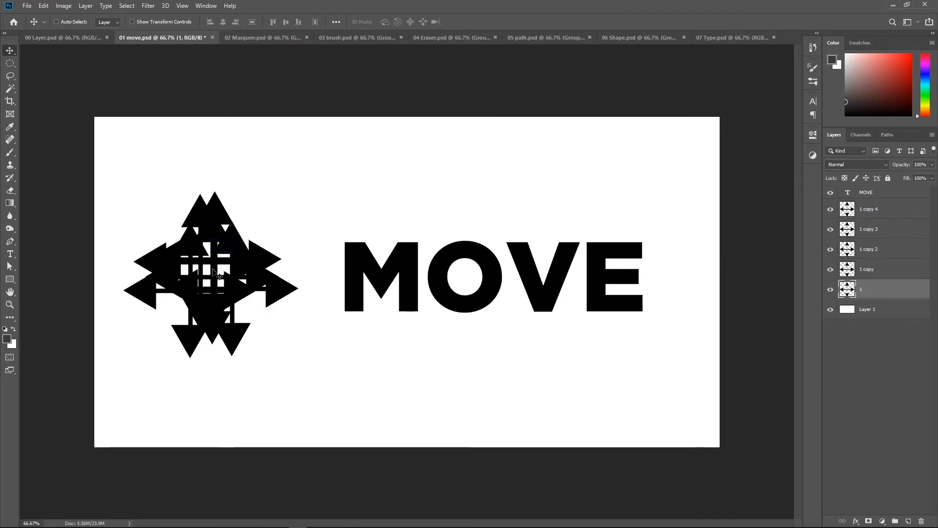
Move layer 1's arrow icon away from the overlapping copies, and undo the move and all four duplications
{"action": "left_click_drag", "start_coordinate": [213, 270], "coordinate": [334, 206]}
{"action": "key", "text": "ctrl+z"}
{"action": "key", "text": "ctrl+z"}
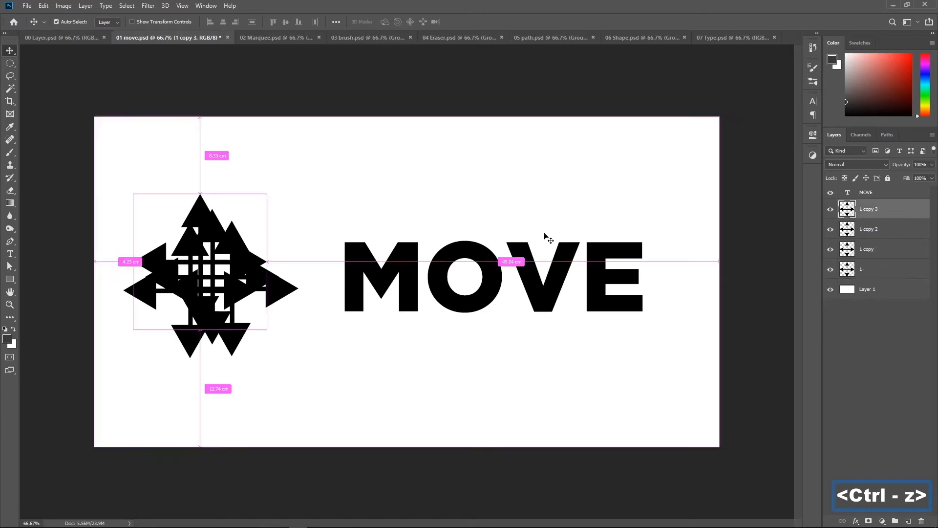
{"action": "key", "text": "ctrl+z"}
{"action": "key", "text": "ctrl+z"}
{"action": "key", "text": "ctrl+z"}
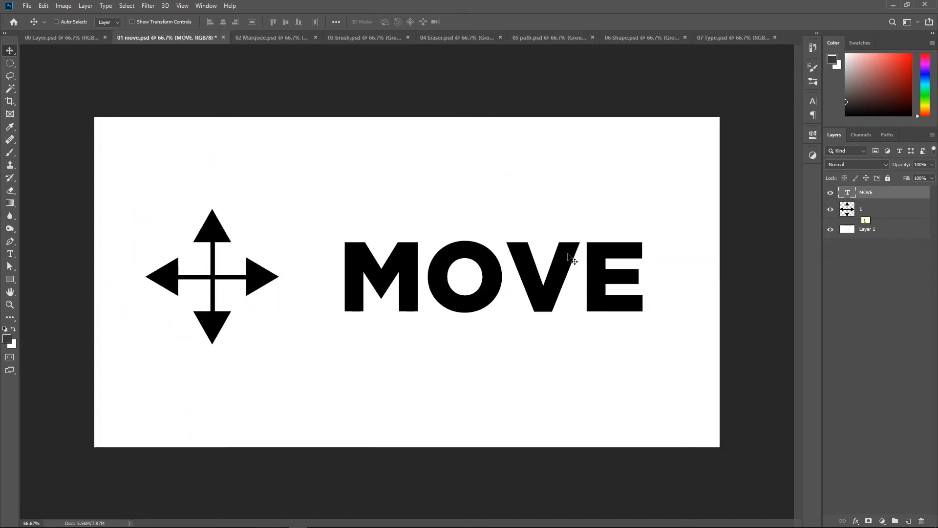
Start Free Transform on layer 1's arrow icon and try moving it, undoing the move
{"action": "left_click", "coordinate": [880, 209]}
{"action": "left_click", "coordinate": [43, 5]}
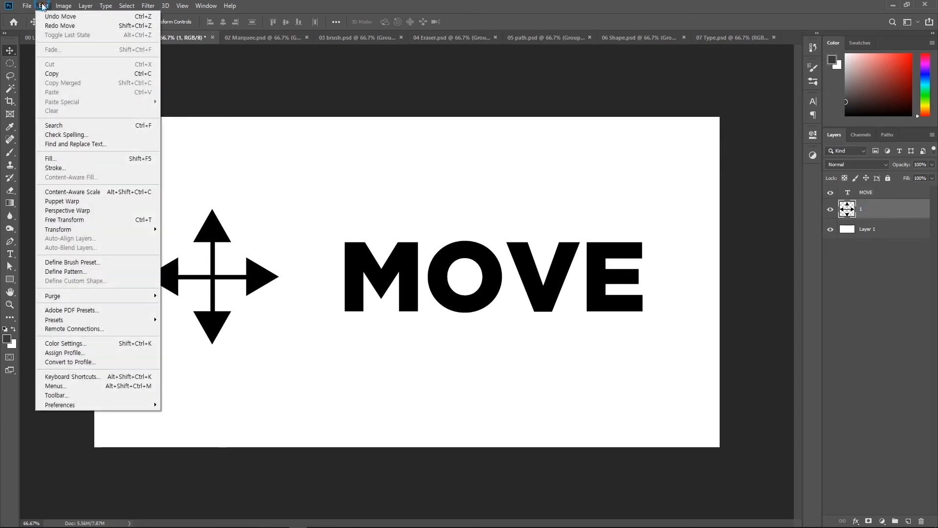
{"action": "left_click", "coordinate": [90, 220]}
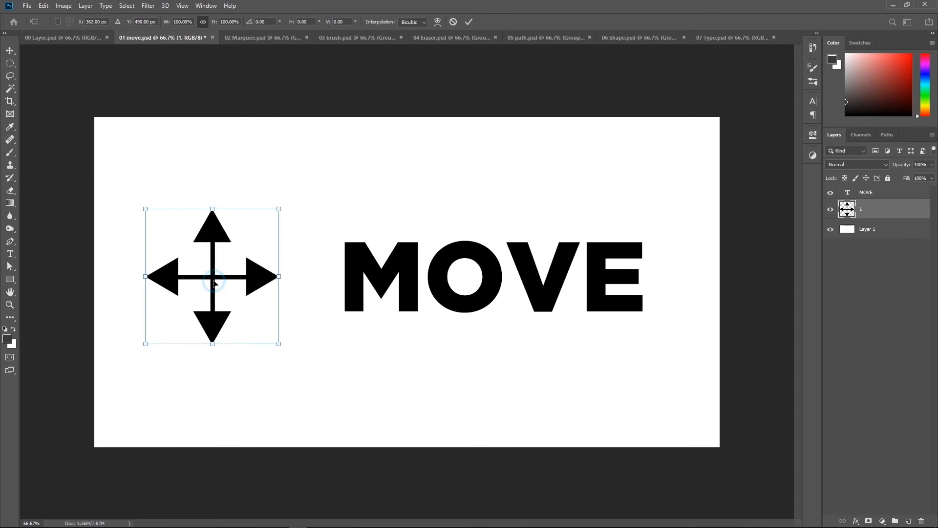
{"action": "mouse_move", "coordinate": [198, 273]}
{"action": "left_mouse_down"}
{"action": "mouse_move", "coordinate": [255, 218]}
{"action": "mouse_move", "coordinate": [243, 259]}
{"action": "mouse_move", "coordinate": [200, 272]}
{"action": "mouse_move", "coordinate": [191, 243]}
{"action": "mouse_move", "coordinate": [190, 257]}
{"action": "left_mouse_up"}
{"action": "key", "text": "ctrl+z"}
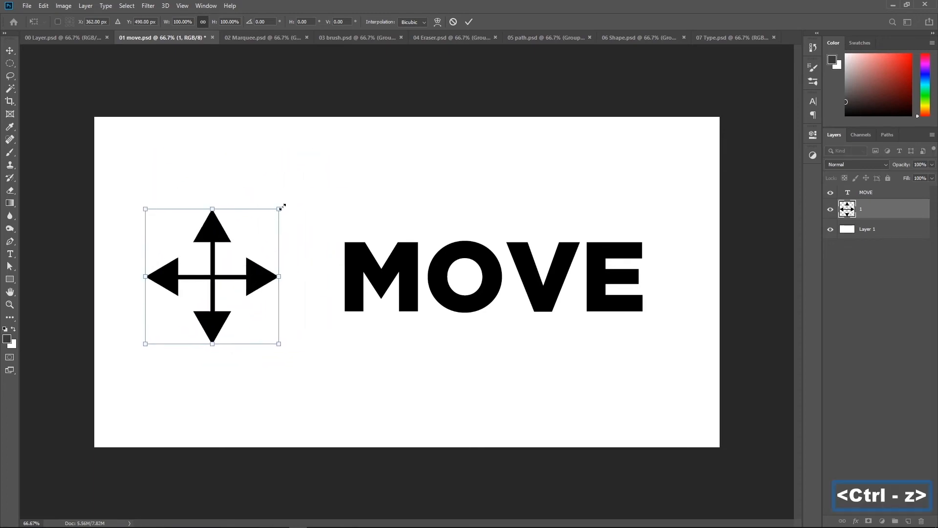
Try scaling the arrow icon from its corner, first proportionally and then without constrained proportions, undoing each attempt
{"action": "left_click_drag", "start_coordinate": [280, 208], "coordinate": [273, 257]}
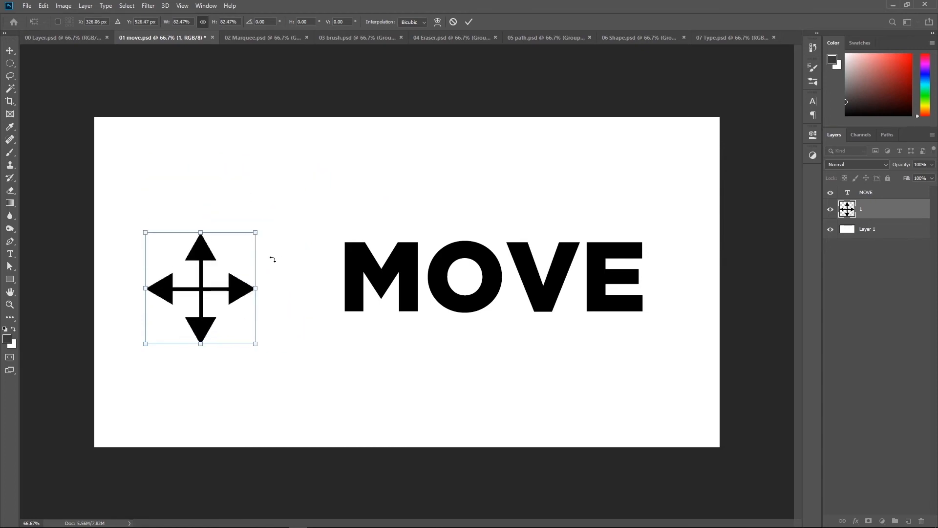
{"action": "key", "text": "ctrl+z"}
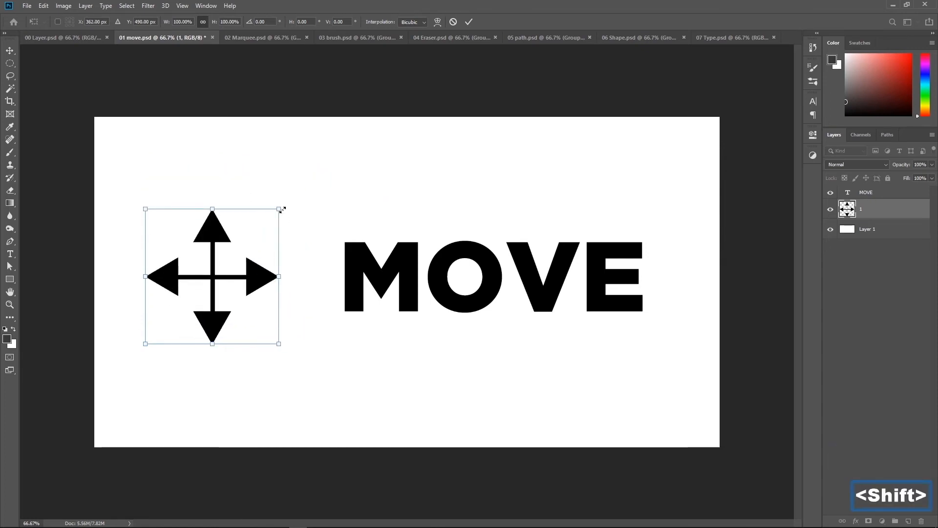
{"action": "left_click_drag", "start_coordinate": [283, 210], "coordinate": [220, 229]}
{"action": "key", "text": "ctrl+z"}
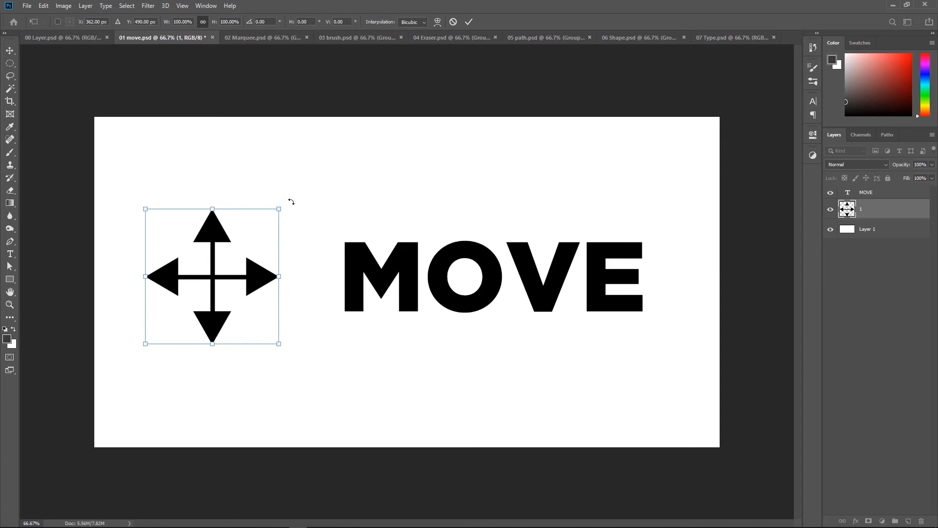
Try rotating the arrow icon, undo the rotation and cancel the transform
{"action": "left_click_drag", "start_coordinate": [291, 201], "coordinate": [285, 243]}
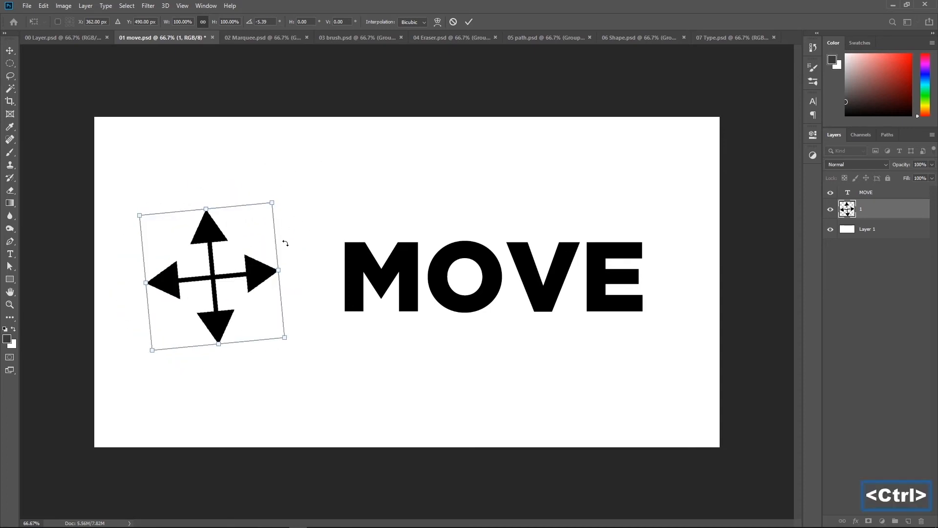
{"action": "key", "text": "ctrl+z"}
{"action": "key", "text": "Escape"}
Start Free Transform on the MOVE text layer and flip the text horizontally
{"action": "left_click", "coordinate": [530, 261], "text": "ctrl"}
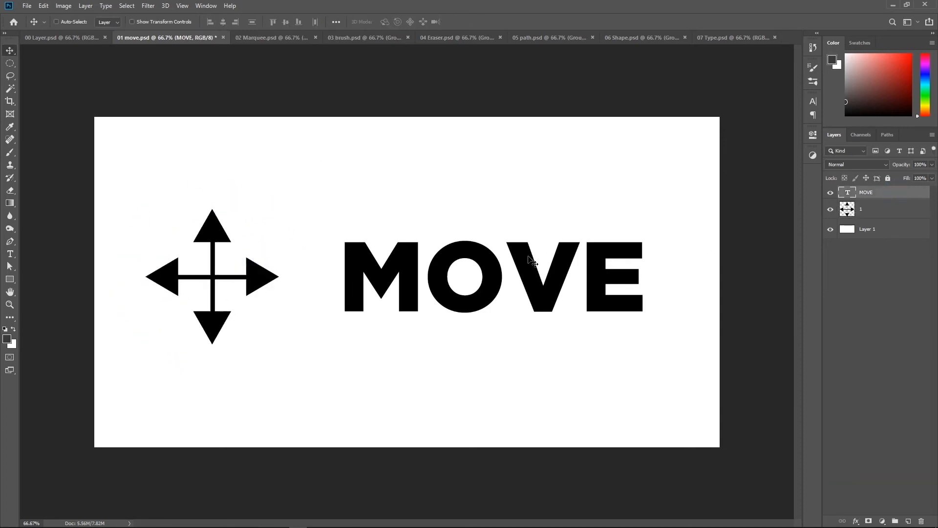
{"action": "key", "text": "ctrl+t"}
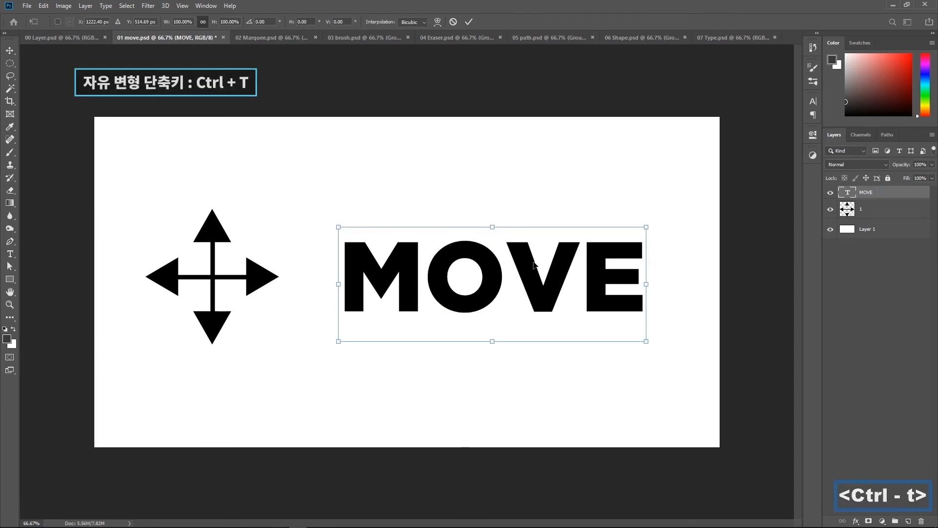
{"action": "left_click", "coordinate": [43, 6]}
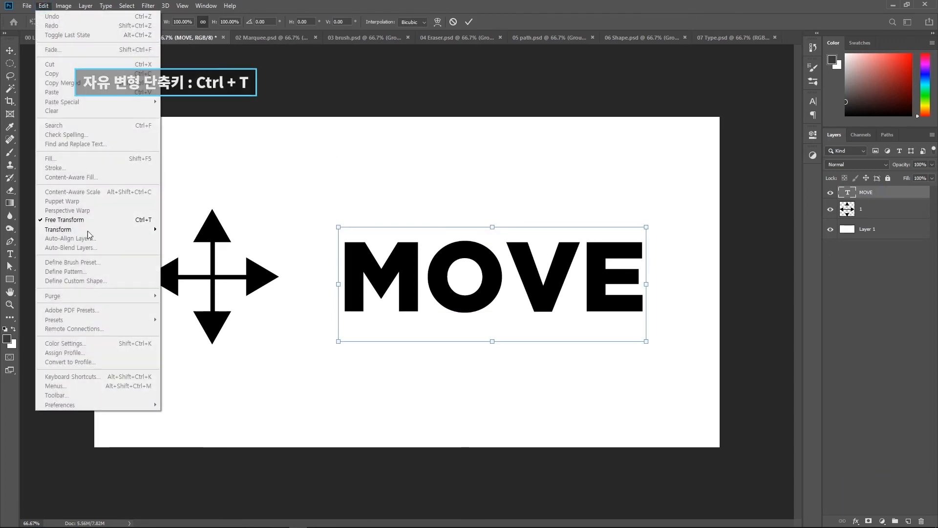
{"action": "left_click", "coordinate": [512, 254]}
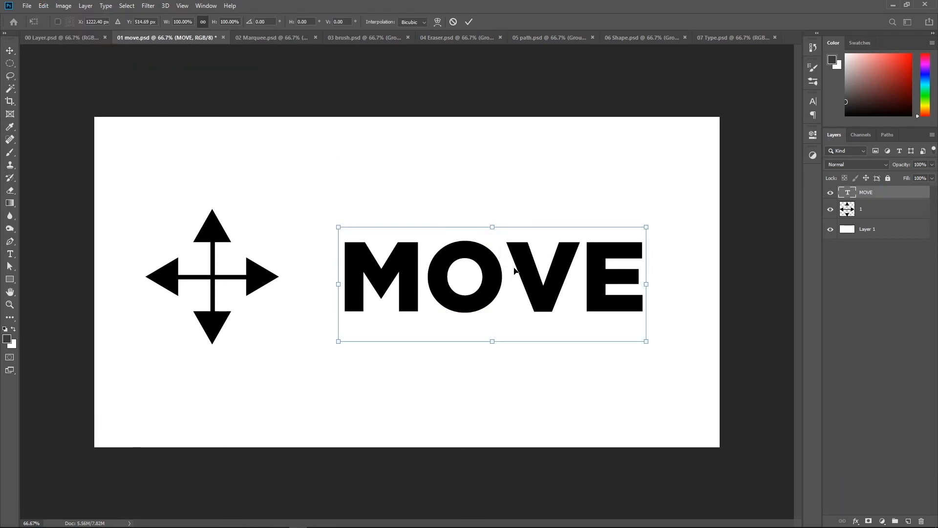
{"action": "right_click", "coordinate": [490, 272]}
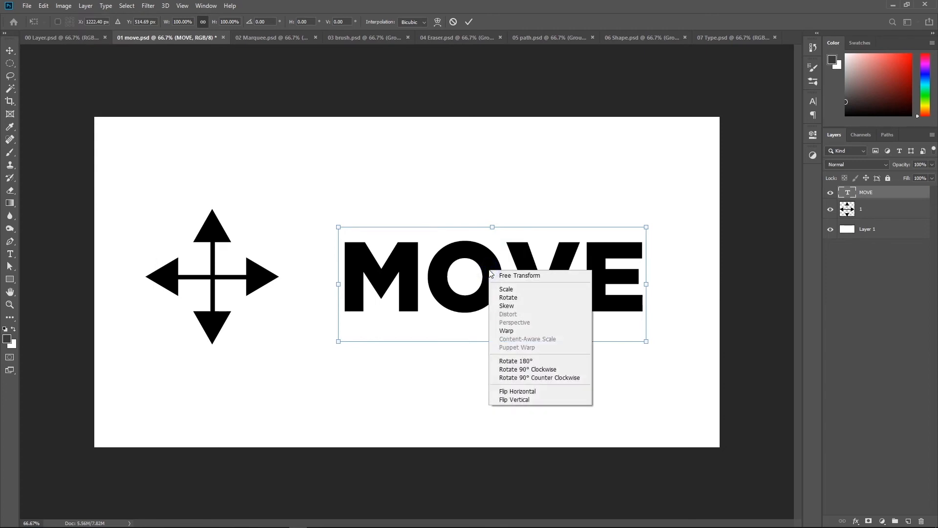
{"action": "left_click", "coordinate": [541, 391]}
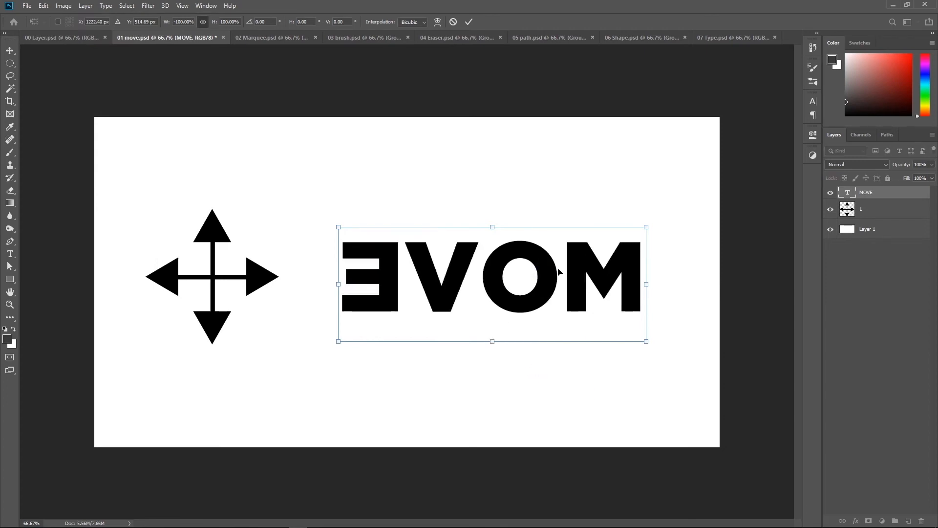
Flip the MOVE text vertically, and reverse both flips with another horizontal and vertical flip
{"action": "right_click", "coordinate": [559, 272]}
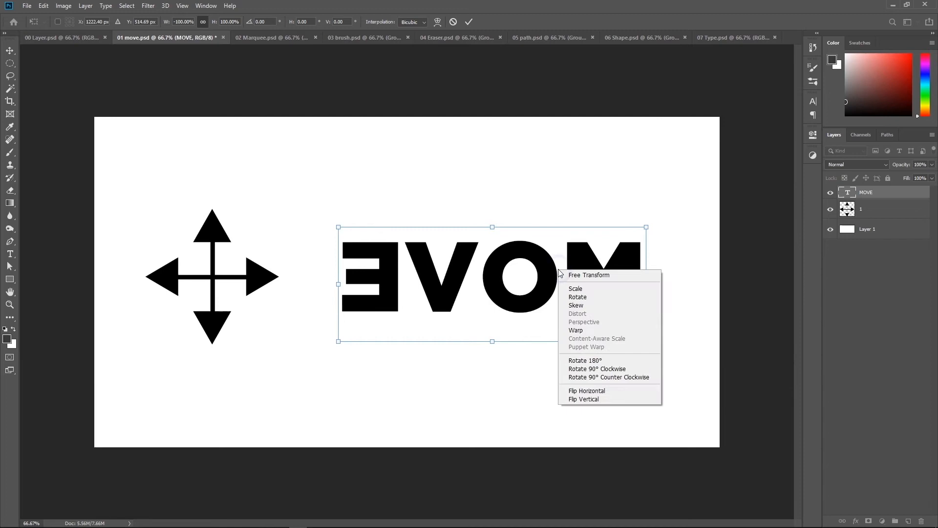
{"action": "left_click", "coordinate": [604, 400]}
{"action": "right_click", "coordinate": [565, 297]}
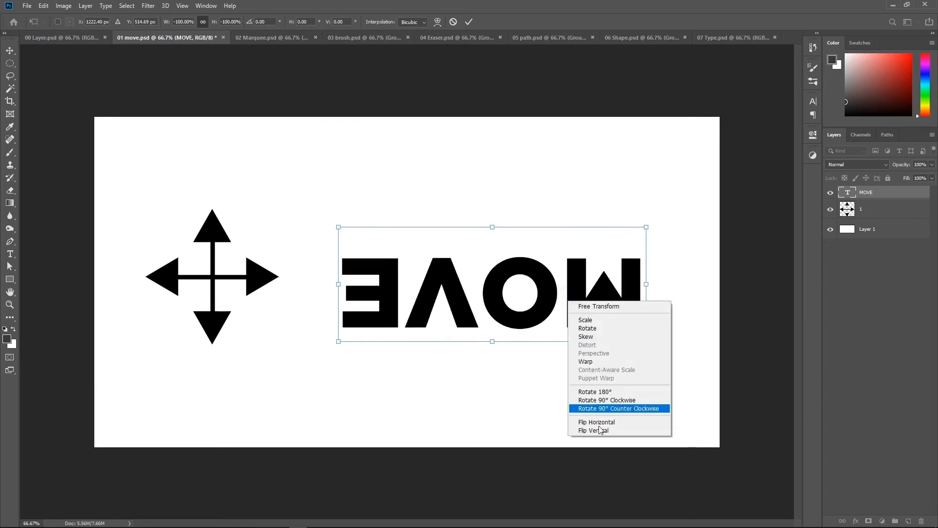
{"action": "left_click", "coordinate": [599, 422]}
{"action": "right_click", "coordinate": [497, 291]}
{"action": "left_click", "coordinate": [542, 418]}
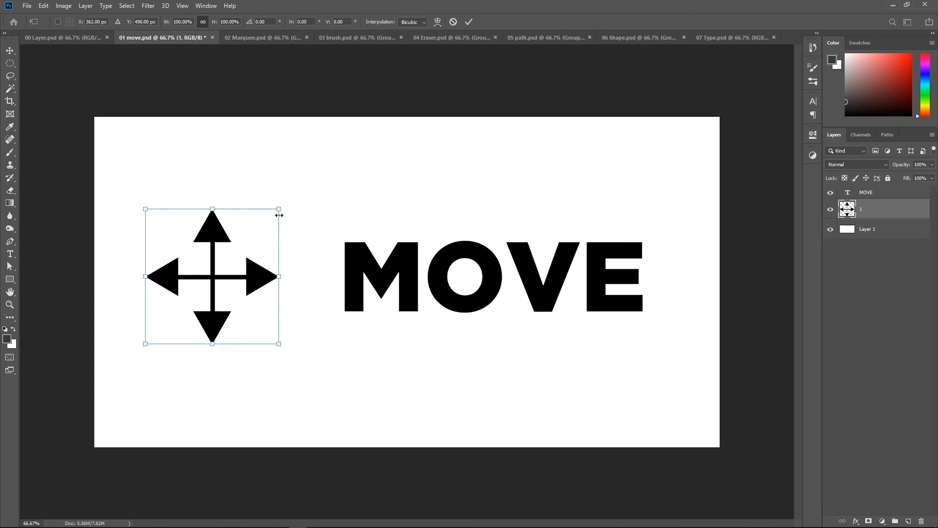
Try rotating layer 1's arrow icon and undo it, and try distorting its corners individually before cancelling the transform
{"action": "left_click_drag", "start_coordinate": [294, 203], "coordinate": [284, 224]}
{"action": "key", "text": "ctrl+z"}
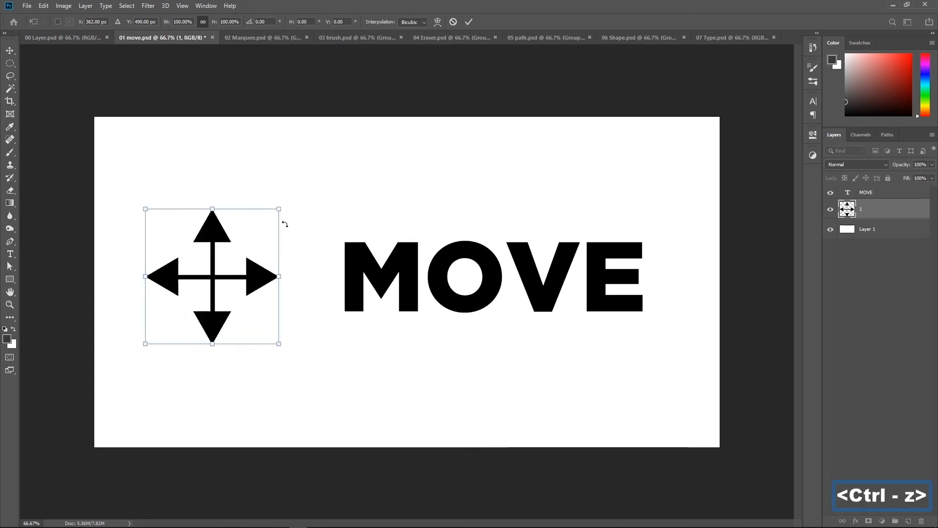
{"action": "key", "text": "ctrl"}
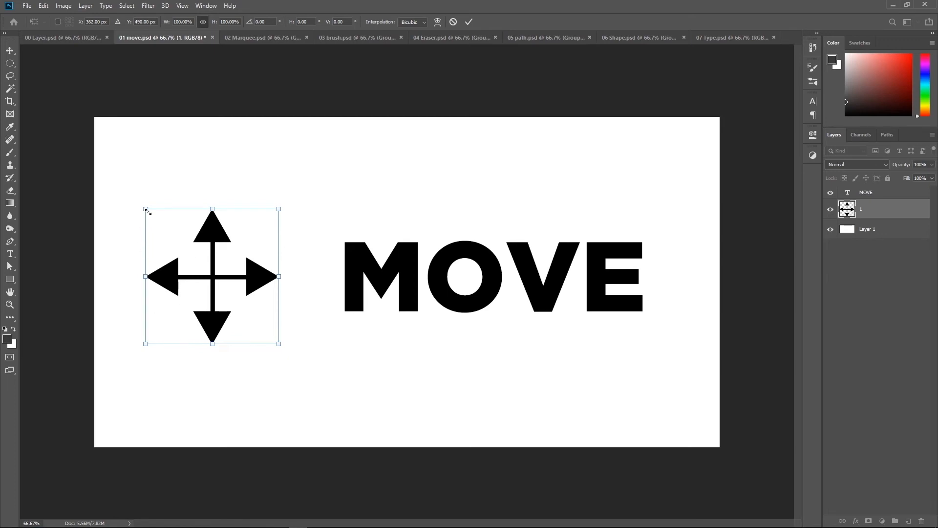
{"action": "key", "text": "ctrl"}
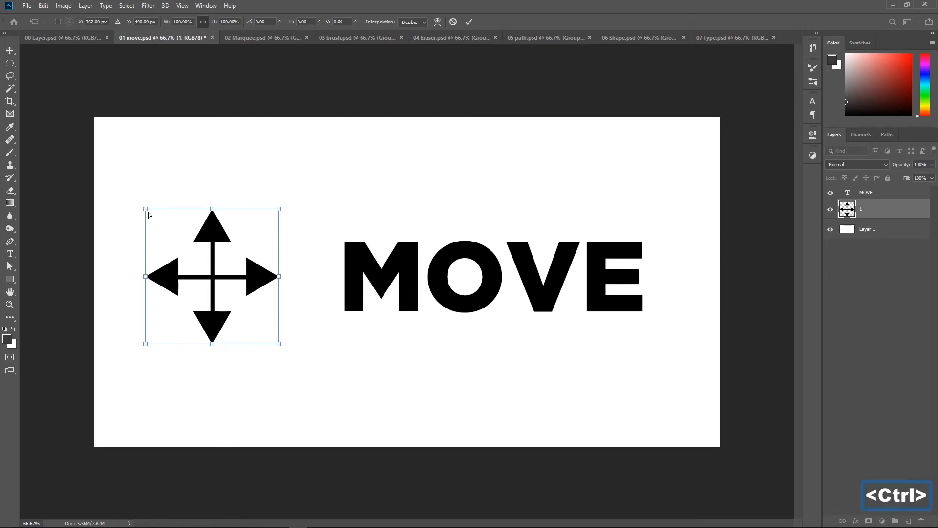
{"action": "left_click_drag", "start_coordinate": [146, 209], "coordinate": [161, 230]}
{"action": "key", "text": "ctrl"}
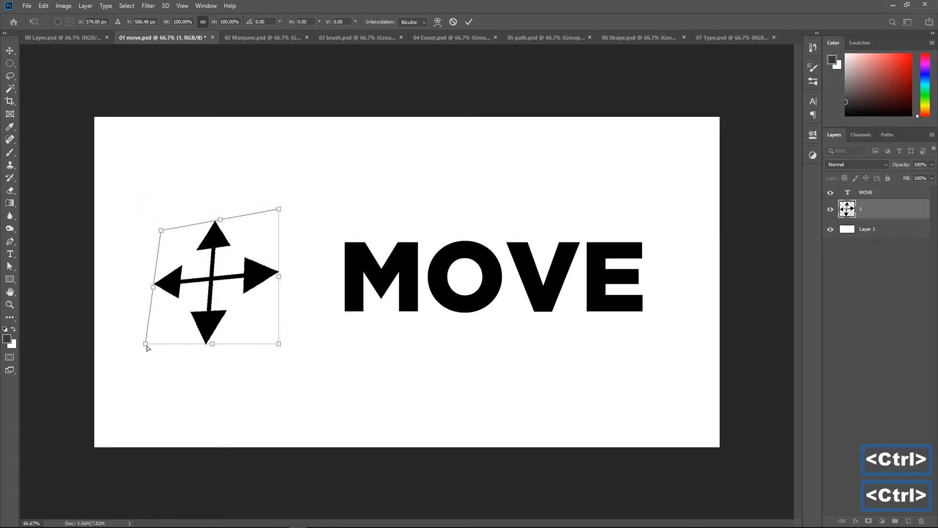
{"action": "left_click_drag", "start_coordinate": [146, 345], "coordinate": [163, 332]}
{"action": "left_click_drag", "start_coordinate": [279, 212], "coordinate": [270, 191]}
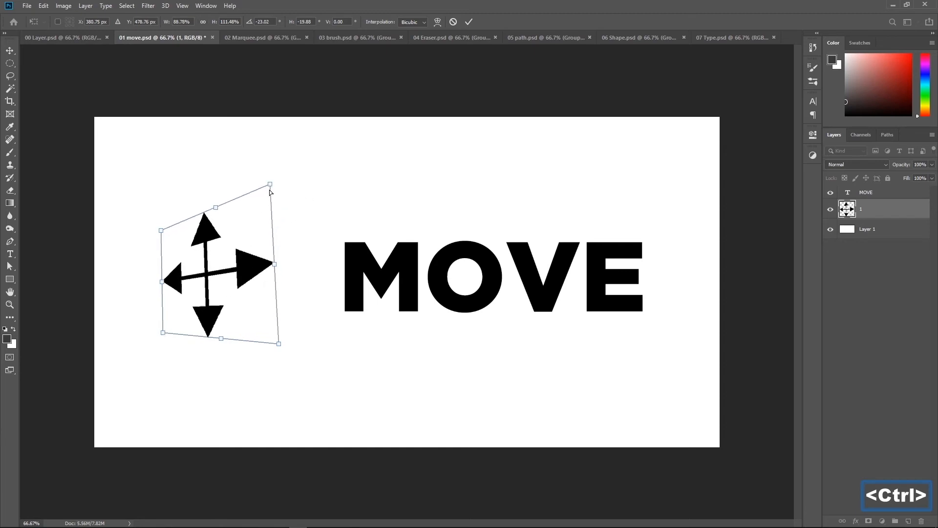
{"action": "left_click_drag", "start_coordinate": [277, 347], "coordinate": [255, 373]}
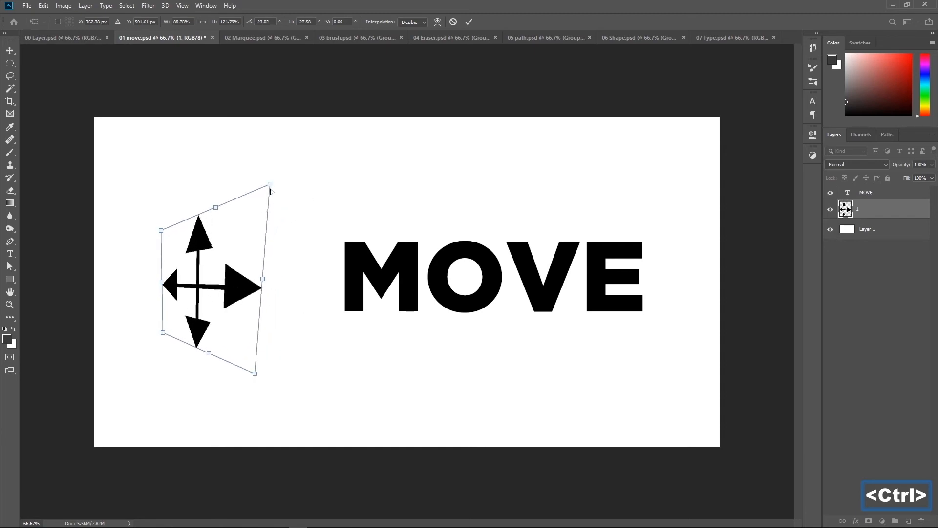
{"action": "left_click_drag", "start_coordinate": [271, 184], "coordinate": [257, 190]}
{"action": "key", "text": "Escape"}
{"action": "key", "text": "ctrl+t"}
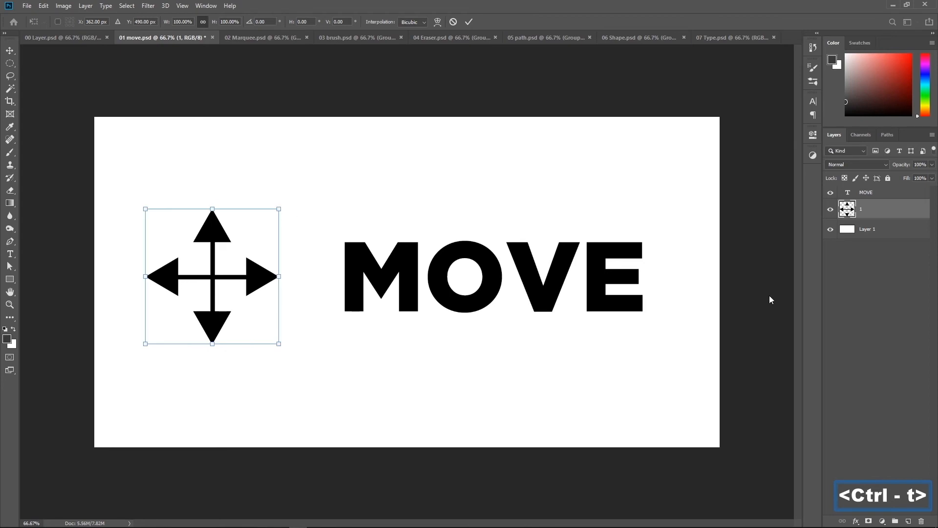
{"action": "key", "text": "Escape"}
Try skewing the MOVE text sideways from its top edge with Free Transform, undo the skew and cancel the transform
{"action": "left_click", "coordinate": [872, 195]}
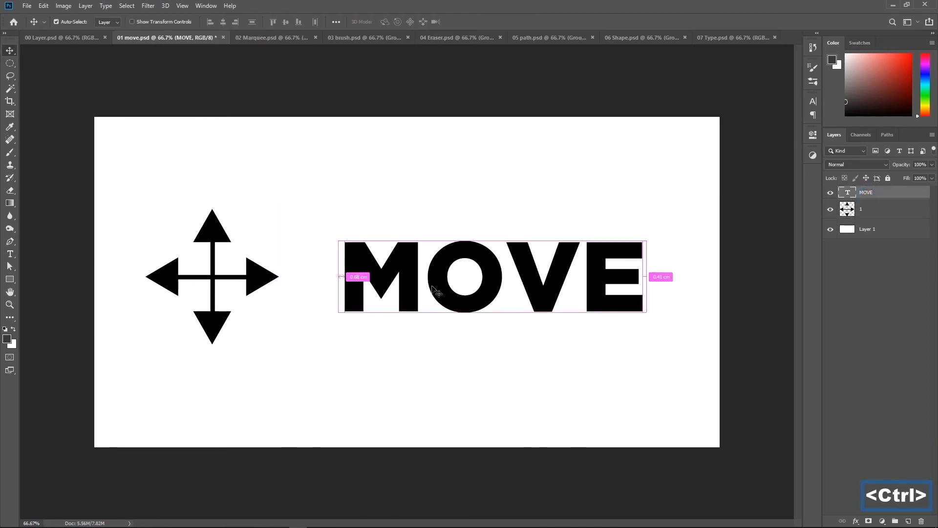
{"action": "key", "text": "ctrl+t"}
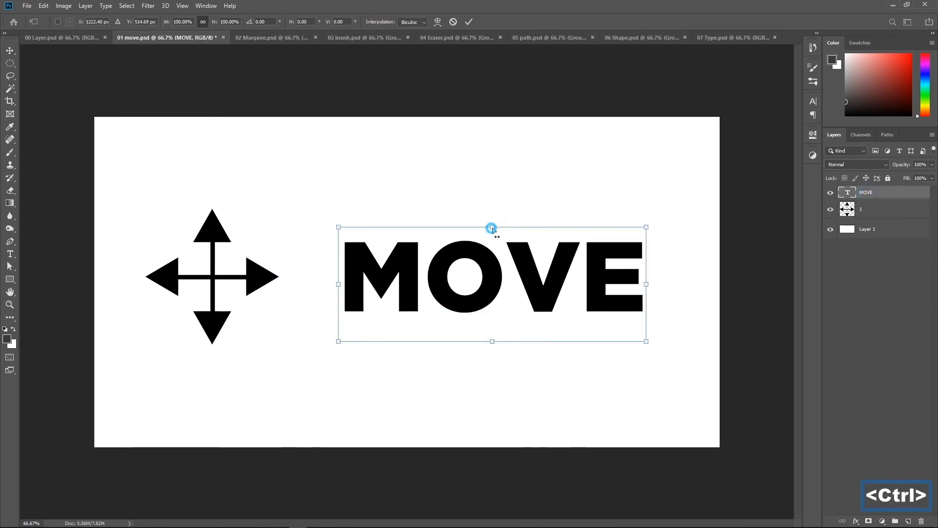
{"action": "left_click_drag", "start_coordinate": [491, 232], "coordinate": [572, 205]}
{"action": "key", "text": "ctrl+z"}
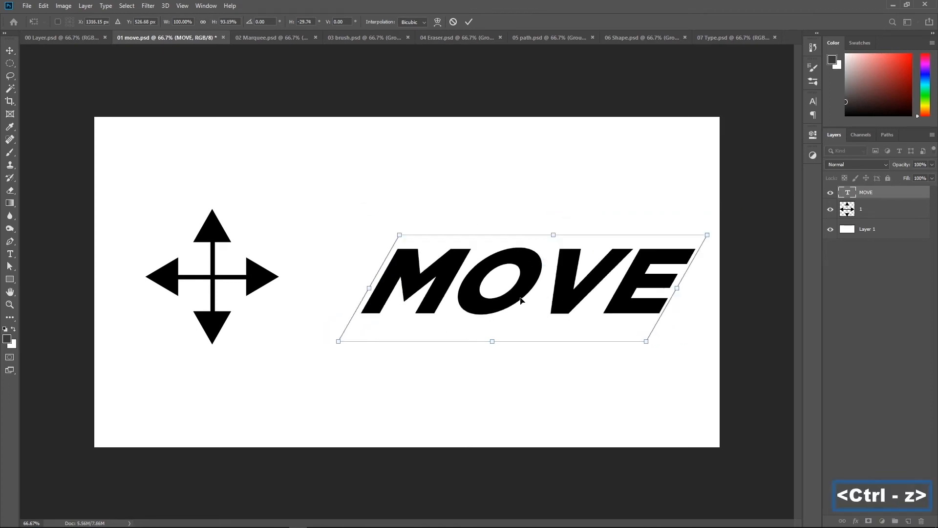
{"action": "key", "text": "Escape"}
Start Free Transform on layer 1's arrow icon and try skewing it from its top edge, undoing the attempt
{"action": "left_click", "coordinate": [872, 210]}
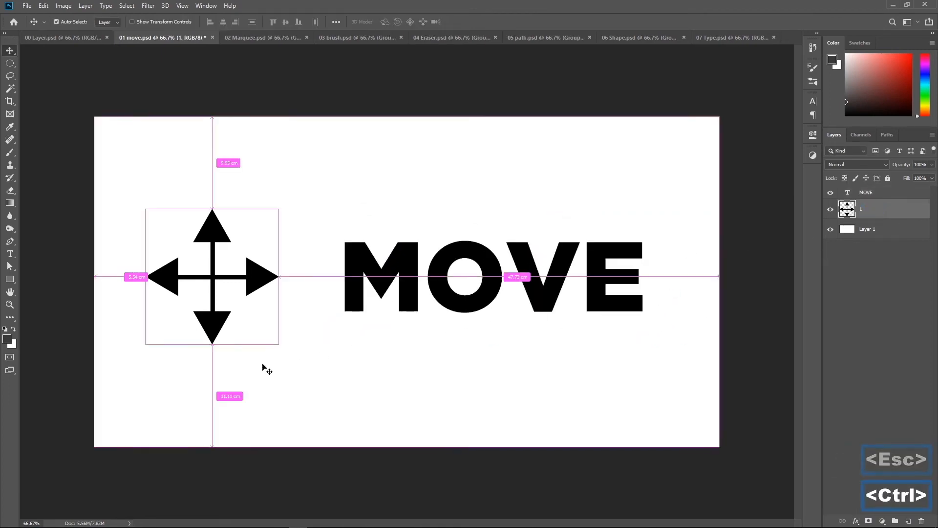
{"action": "key", "text": "ctrl+t"}
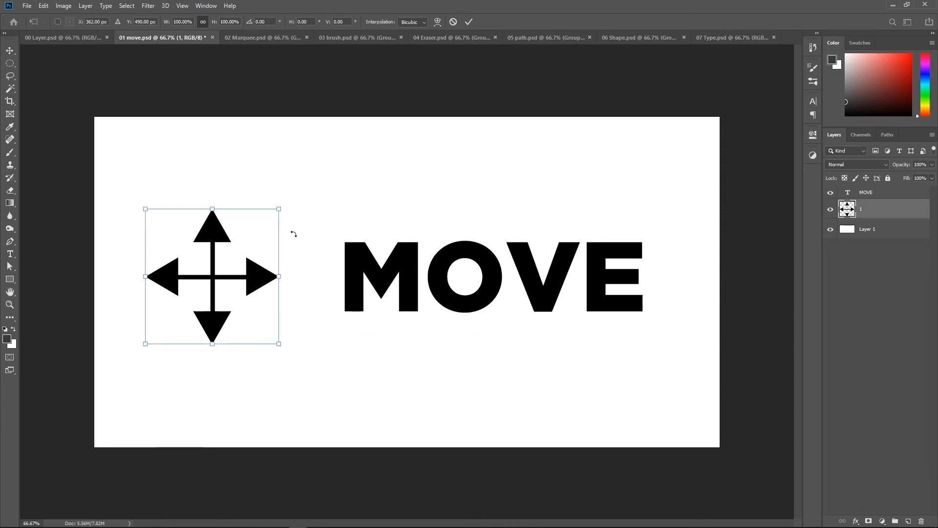
{"action": "key", "text": "ctrl"}
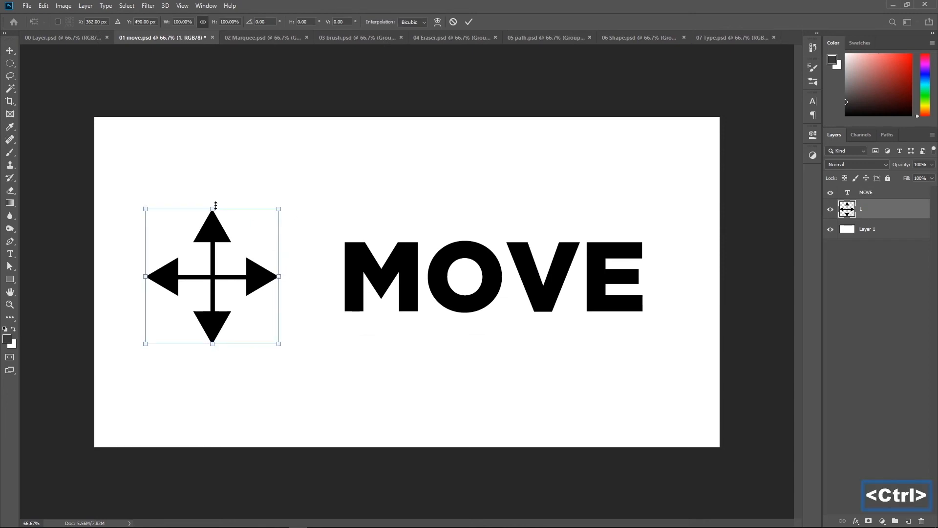
{"action": "key", "text": "ctrl"}
{"action": "left_click_drag", "start_coordinate": [219, 207], "coordinate": [208, 226]}
{"action": "key", "text": "ctrl+z"}
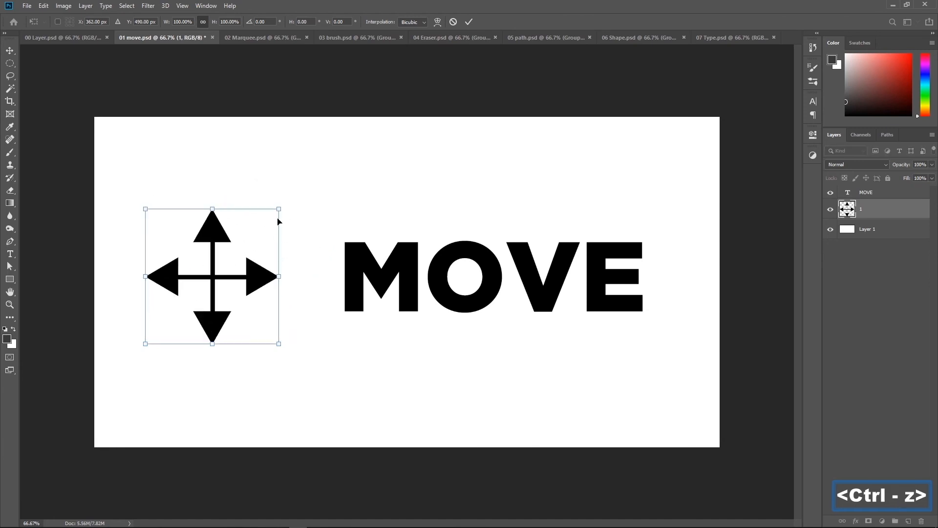
Try small adjustments to the arrow icon's upper corner, position and top edge, undoing them
{"action": "left_click_drag", "start_coordinate": [280, 210], "coordinate": [283, 212]}
{"action": "mouse_move", "coordinate": [241, 242]}
{"action": "left_mouse_down"}
{"action": "mouse_move", "coordinate": [297, 204]}
{"action": "mouse_move", "coordinate": [254, 243]}
{"action": "left_mouse_up"}
{"action": "key", "text": "ctrl+z"}
{"action": "mouse_move", "coordinate": [218, 212]}
{"action": "left_mouse_down"}
{"action": "mouse_move", "coordinate": [297, 219]}
{"action": "mouse_move", "coordinate": [219, 227]}
{"action": "left_mouse_up"}
{"action": "key", "text": "ctrl+z"}
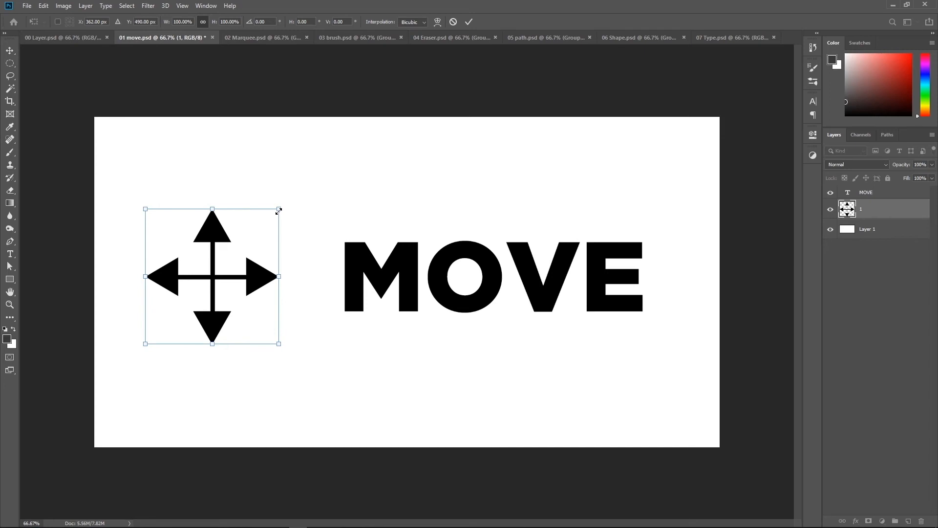
Apply a perspective transform to the arrow icon that symmetrically stretches its right side taller, and undo it
{"action": "key", "text": "ctrl+alt"}
{"action": "key", "text": "ctrl+alt+shift"}
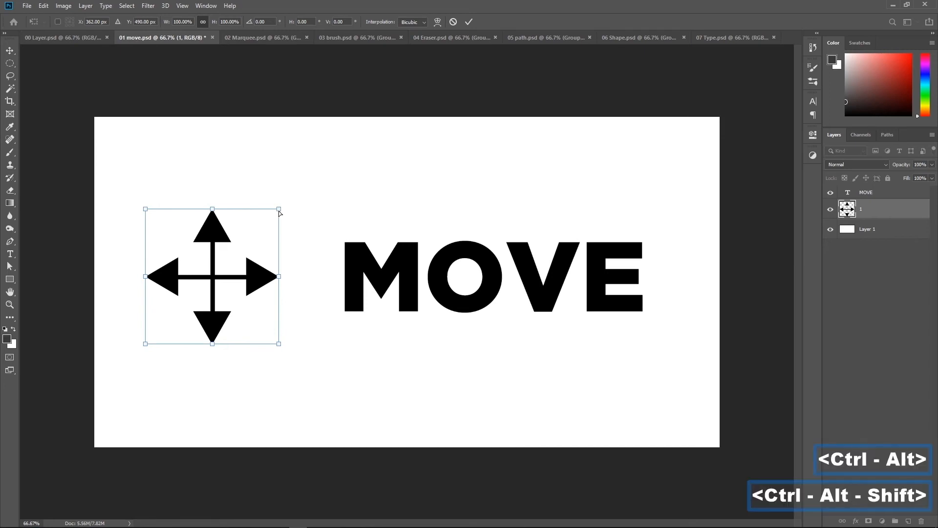
{"action": "left_click_drag", "start_coordinate": [280, 212], "coordinate": [279, 167]}
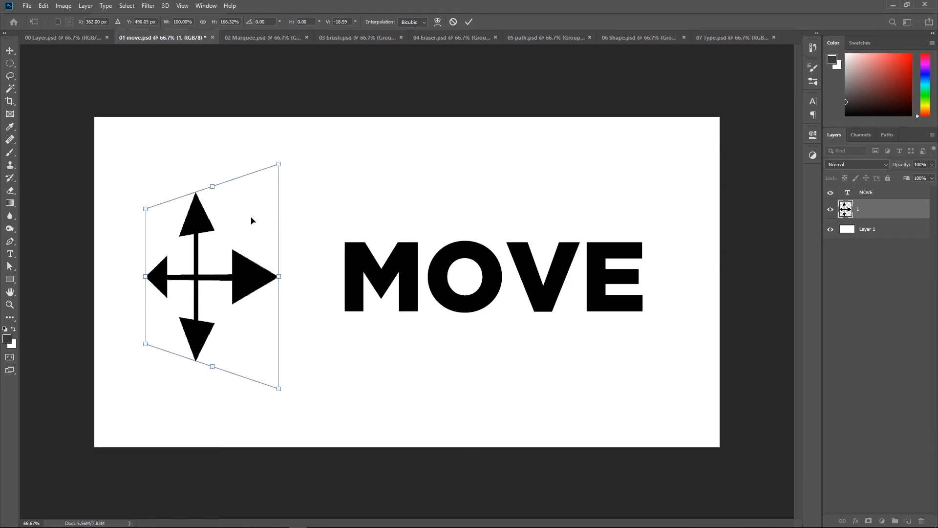
{"action": "key", "text": "Return"}
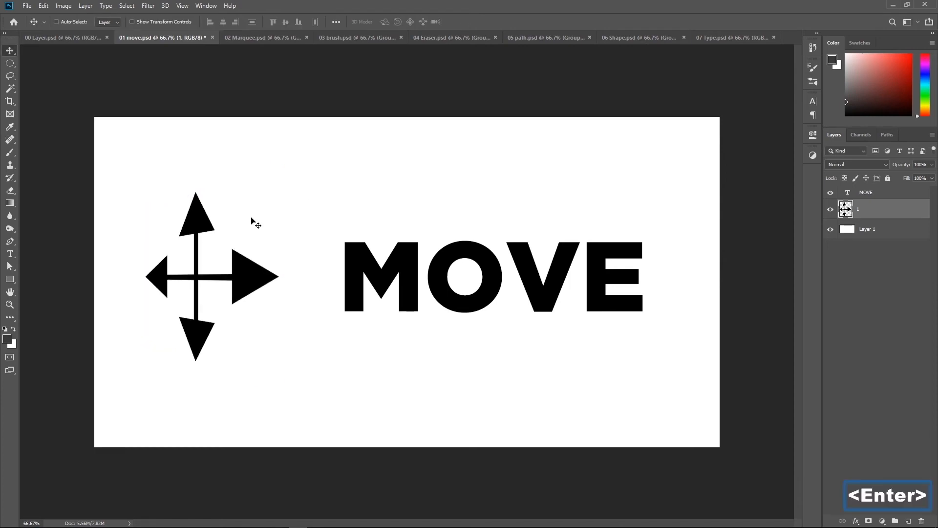
{"action": "key", "text": "ctrl+z"}
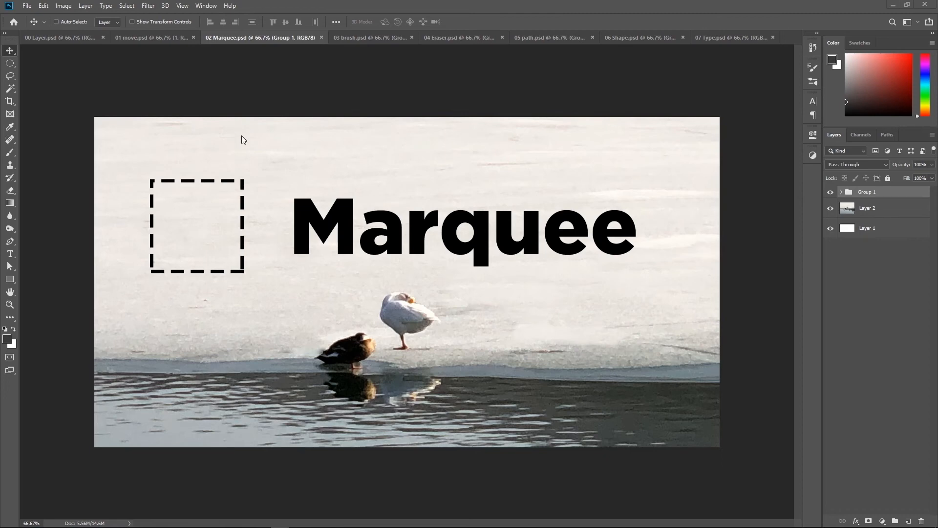
In 02 Marquee.psd, draw a Rectangular Marquee selection over the first part of the Marquee text and the white bird, and deselect it
{"action": "left_click", "coordinate": [9, 66]}
{"action": "left_click", "coordinate": [32, 66]}
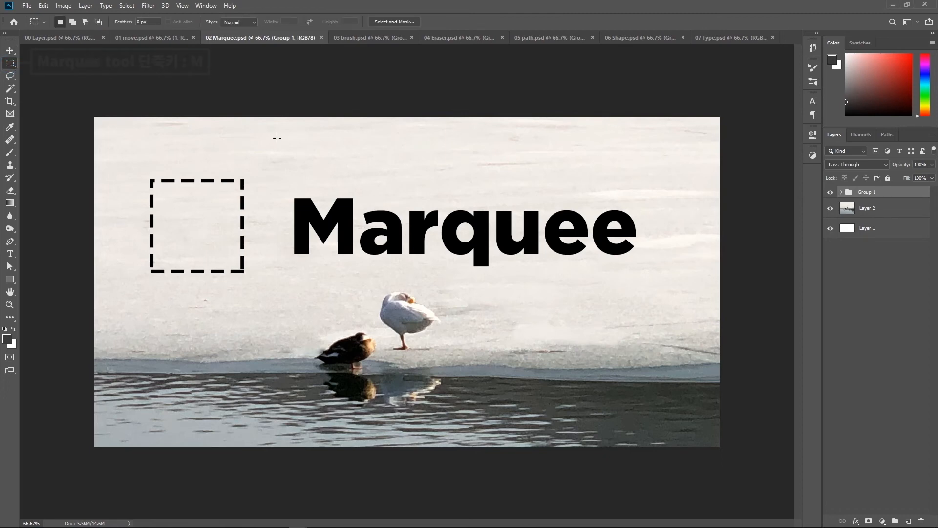
{"action": "left_click_drag", "start_coordinate": [277, 138], "coordinate": [501, 325]}
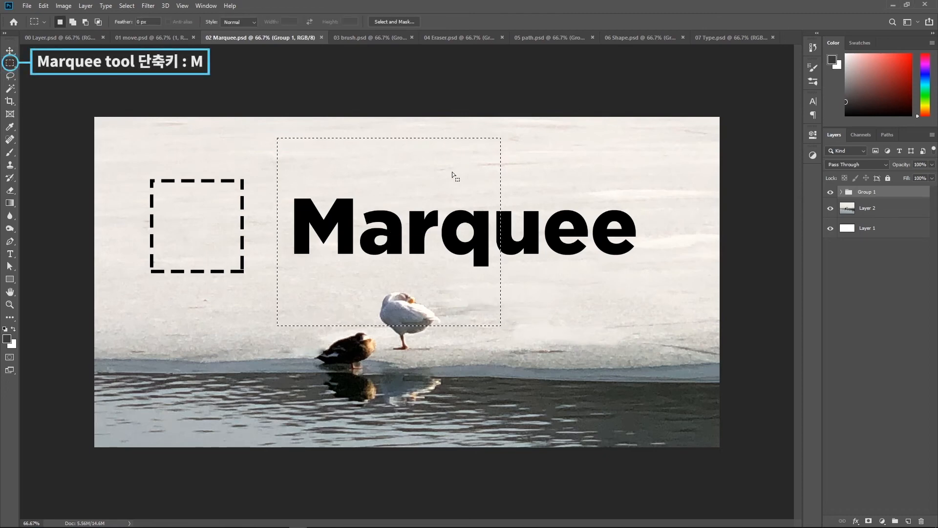
{"action": "left_click", "coordinate": [399, 164]}
On Layer 2, select the white bird with a rectangular marquee and place a duplicate of it on the ice to its right
{"action": "left_click", "coordinate": [868, 209]}
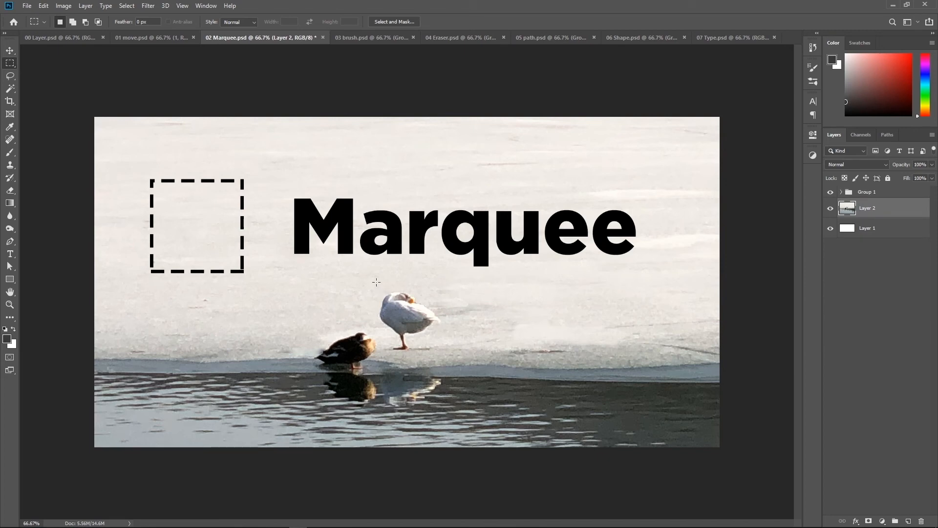
{"action": "left_click_drag", "start_coordinate": [376, 282], "coordinate": [444, 353]}
{"action": "left_click", "coordinate": [9, 50]}
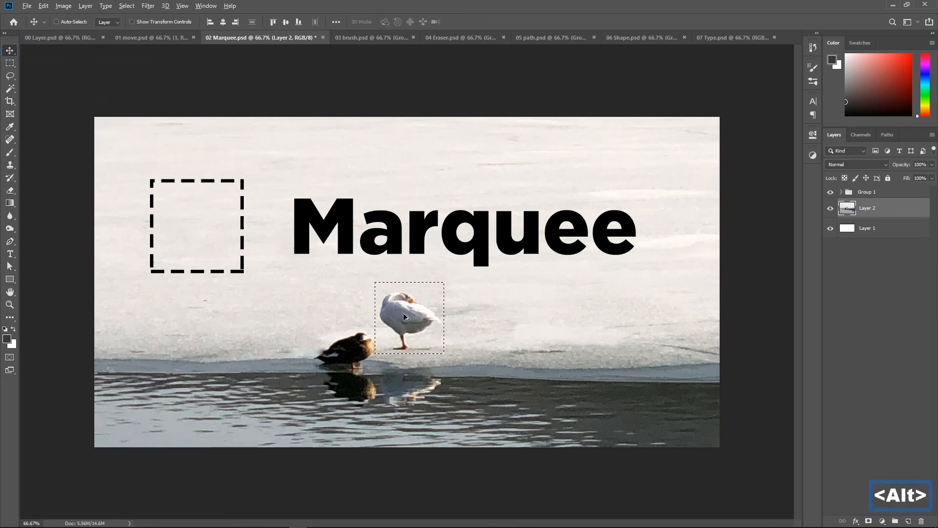
{"action": "left_click_drag", "start_coordinate": [403, 313], "coordinate": [674, 320]}
Deselect the duplicated bird, undo the duplication and clear the restored selection around the original bird
{"action": "key", "text": "ctrl+d"}
{"action": "key", "text": "ctrl+z"}
{"action": "key", "text": "ctrl+z"}
{"action": "key", "text": "ctrl+z"}
{"action": "key", "text": "ctrl+z"}
{"action": "key", "text": "ctrl+z"}
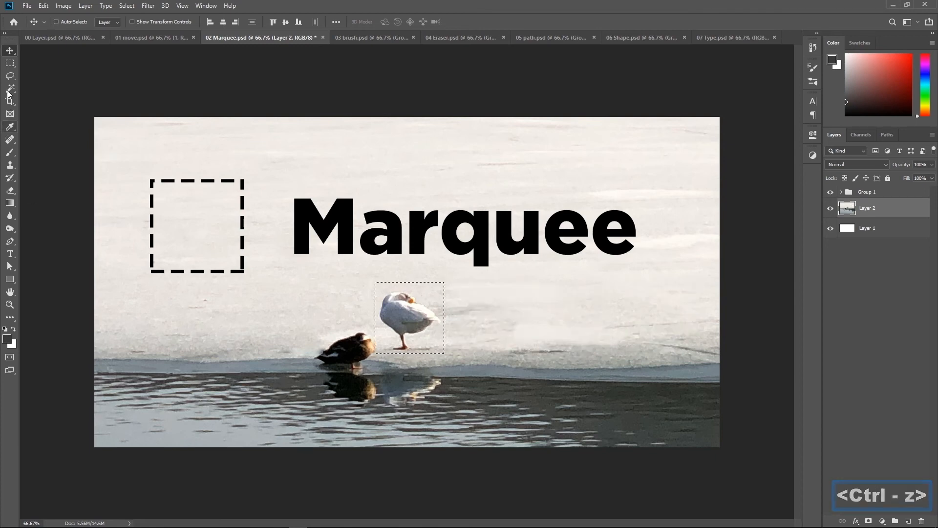
{"action": "key", "text": "ctrl+d"}
Draw a freehand Lasso selection around the white bird
{"action": "mouse_move", "coordinate": [9, 64]}
{"action": "left_mouse_down"}
{"action": "mouse_move", "coordinate": [22, 72]}
{"action": "mouse_move", "coordinate": [10, 77]}
{"action": "mouse_move", "coordinate": [46, 70]}
{"action": "left_mouse_up"}
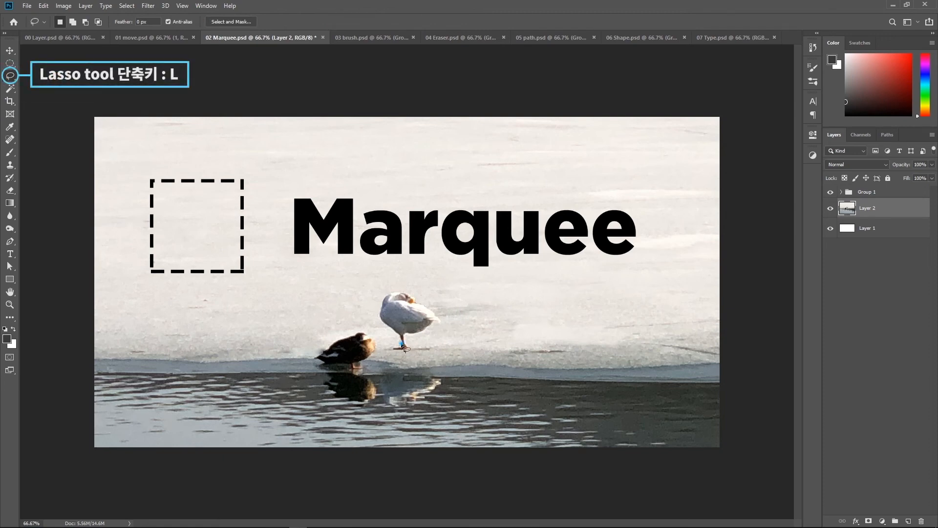
{"action": "mouse_move", "coordinate": [387, 295]}
{"action": "left_mouse_down"}
{"action": "mouse_move", "coordinate": [406, 288]}
{"action": "mouse_move", "coordinate": [443, 320]}
{"action": "left_mouse_up"}
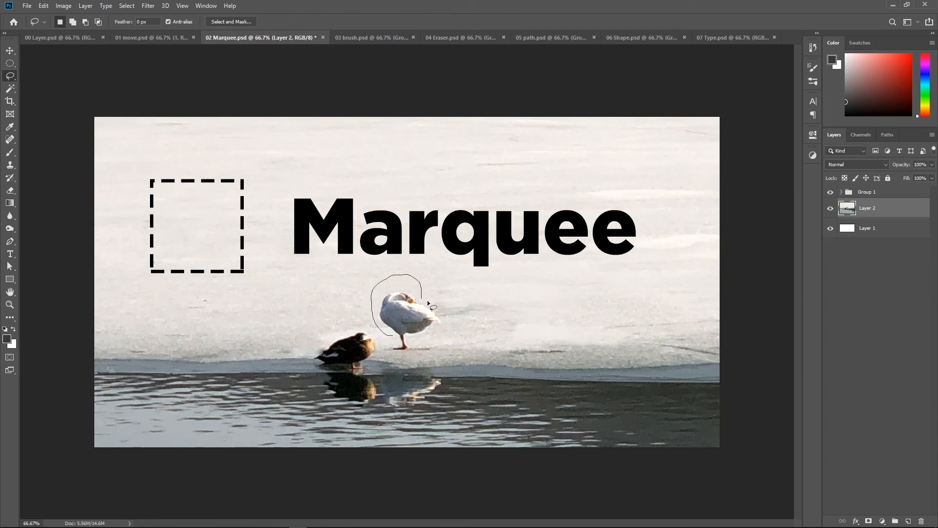
{"action": "left_click", "coordinate": [417, 324]}
Outline the white bird and its legs with a straight-edged Polygonal Lasso selection
{"action": "right_click", "coordinate": [9, 76]}
{"action": "left_click", "coordinate": [48, 85]}
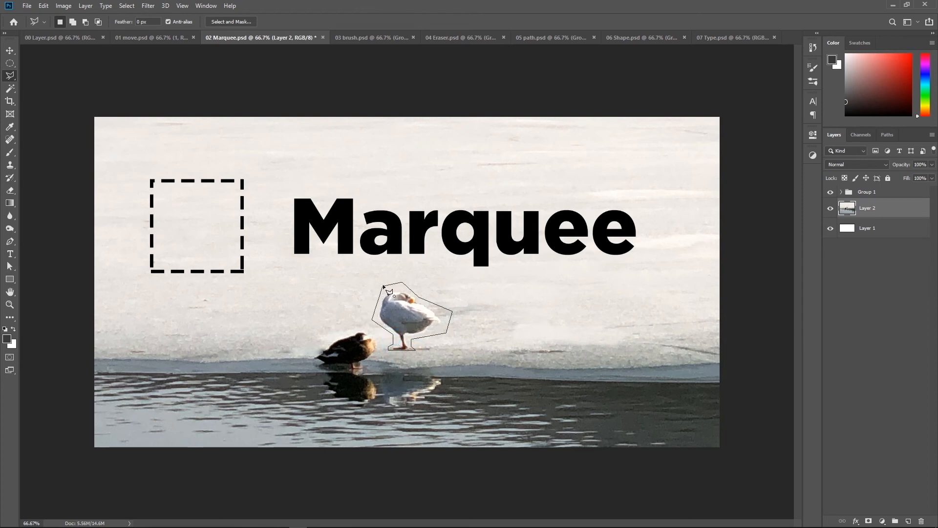
{"action": "left_click", "coordinate": [373, 318]}
Move the selected white bird across the ice to its right, undo the move and clear the selection
{"action": "left_click", "coordinate": [10, 50]}
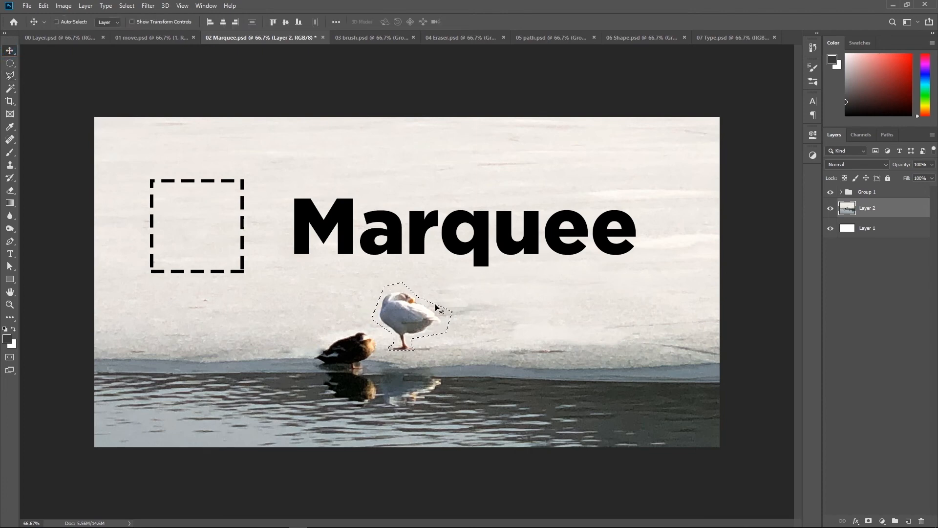
{"action": "left_click_drag", "start_coordinate": [412, 312], "coordinate": [608, 316]}
{"action": "key", "text": "ctrl+z"}
{"action": "key", "text": "ctrl+z"}
{"action": "key", "text": "ctrl+z"}
{"action": "key", "text": "ctrl+d"}
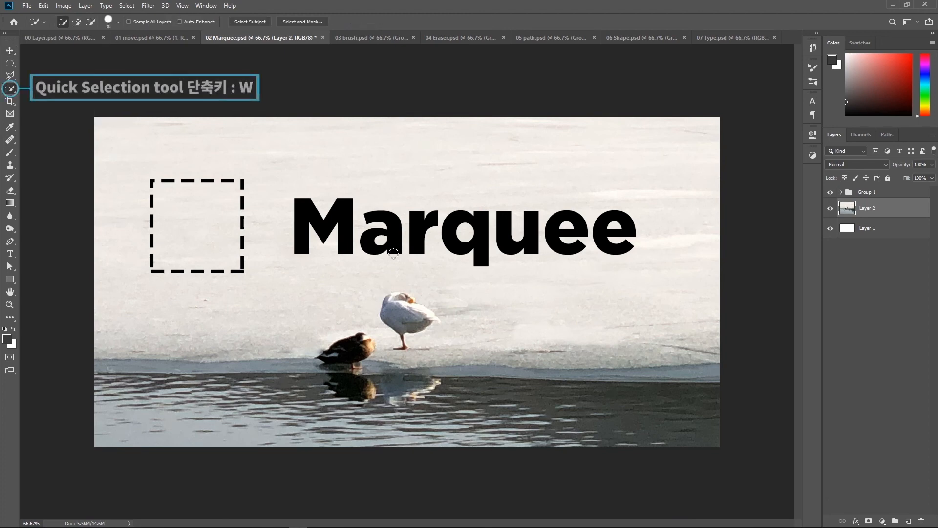
Select the whole ice area with the Quick Selection tool, extend it over the dark duck, and deselect it
{"action": "left_click_drag", "start_coordinate": [331, 296], "coordinate": [490, 337]}
{"action": "key", "text": "ctrl+d"}
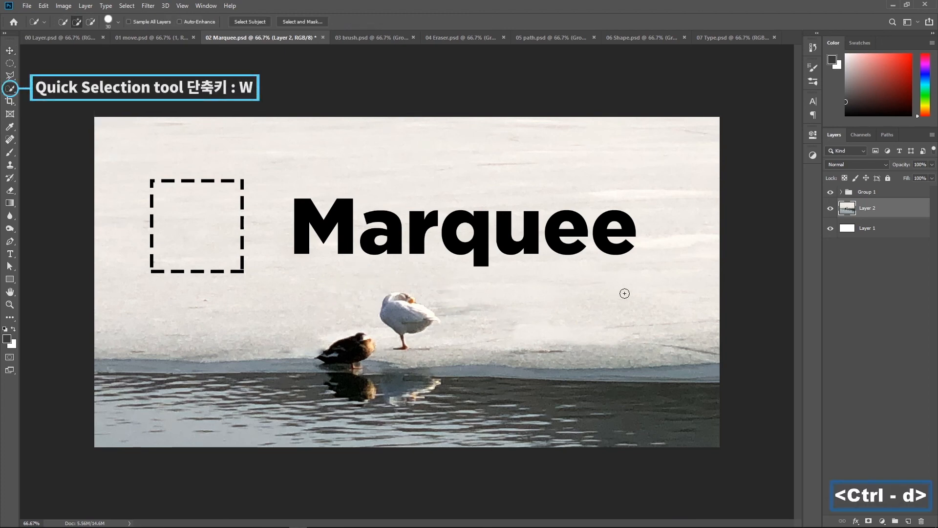
{"action": "mouse_move", "coordinate": [656, 303]}
{"action": "left_mouse_down"}
{"action": "mouse_move", "coordinate": [616, 309]}
{"action": "mouse_move", "coordinate": [378, 267]}
{"action": "mouse_move", "coordinate": [337, 267]}
{"action": "mouse_move", "coordinate": [275, 292]}
{"action": "left_mouse_up"}
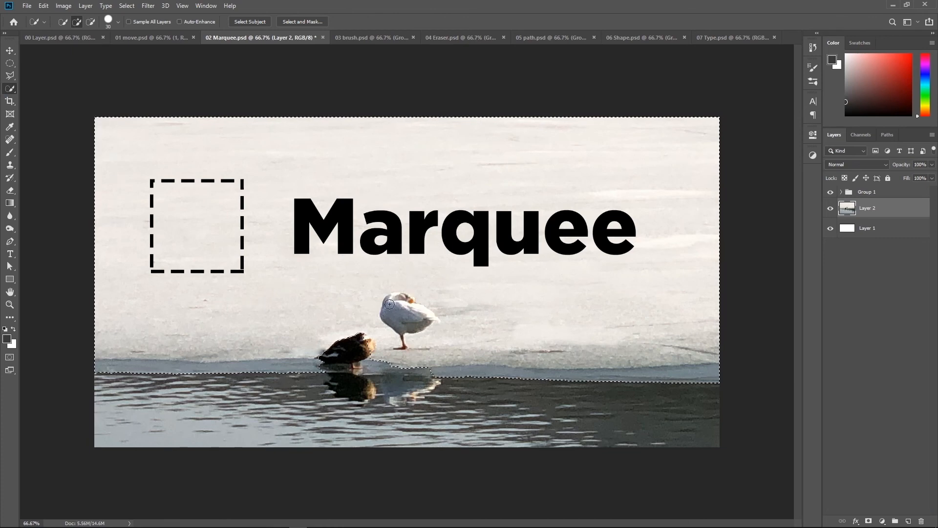
{"action": "left_click_drag", "start_coordinate": [330, 350], "coordinate": [377, 350]}
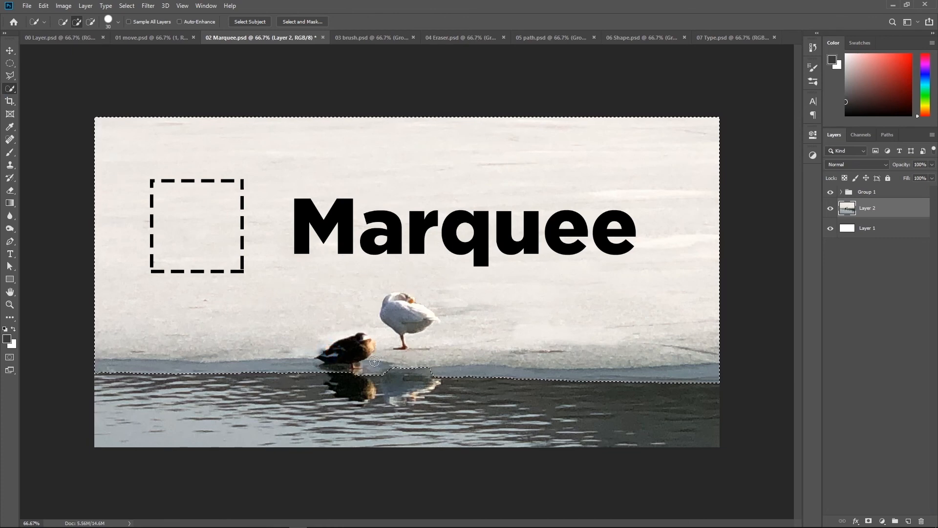
{"action": "key", "text": "ctrl+d"}
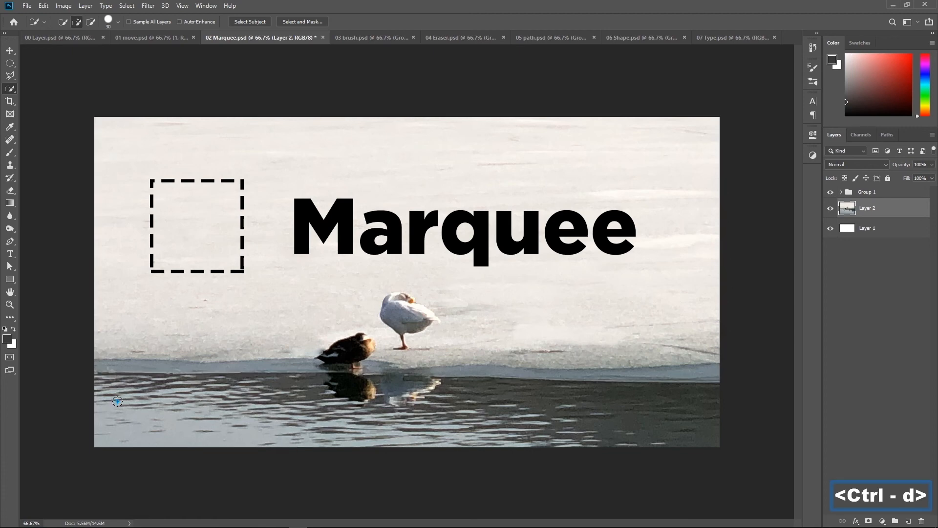
Select the entire water area with the Quick Selection tool and subtract a strip along its upper edge, right of the bird reflections
{"action": "mouse_move", "coordinate": [315, 413]}
{"action": "left_mouse_down"}
{"action": "mouse_move", "coordinate": [354, 433]}
{"action": "mouse_move", "coordinate": [546, 405]}
{"action": "mouse_move", "coordinate": [624, 415]}
{"action": "left_mouse_up"}
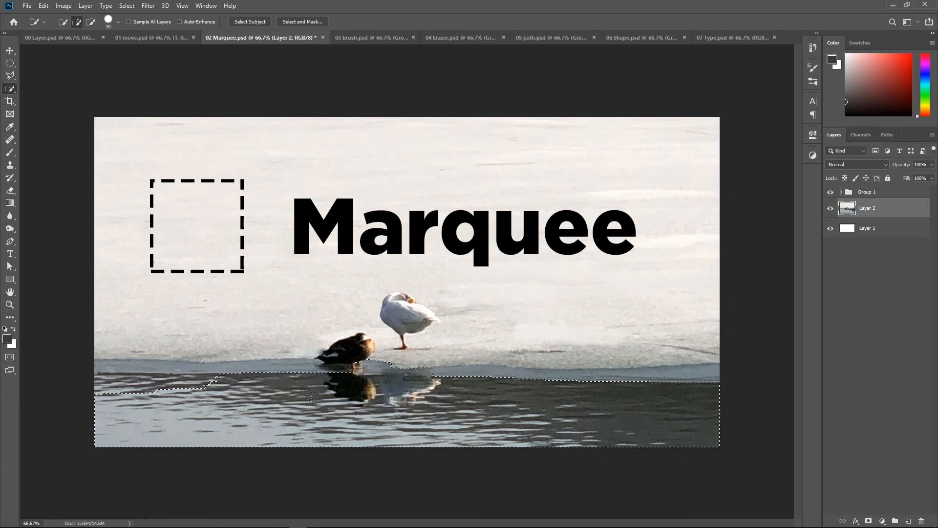
{"action": "left_click_drag", "start_coordinate": [193, 388], "coordinate": [113, 383]}
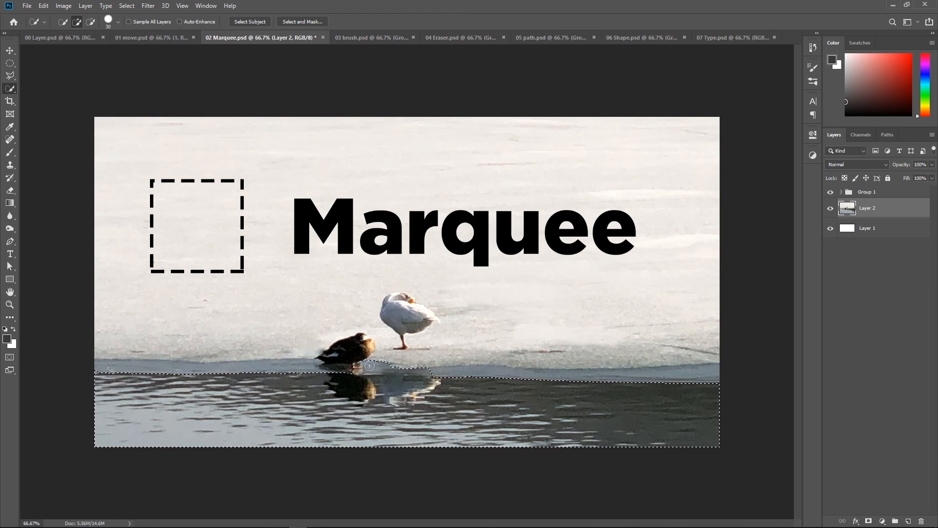
{"action": "left_click", "coordinate": [433, 365], "text": "alt"}
{"action": "key", "text": "alt"}
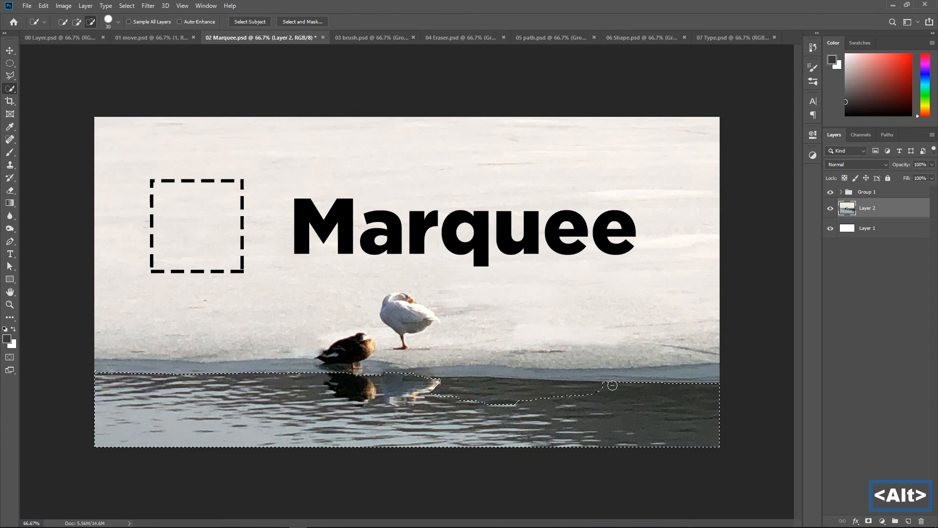
{"action": "left_click_drag", "start_coordinate": [612, 385], "coordinate": [615, 386]}
With the Rectangular Marquee, add a block across the shoreline to the water selection and subtract a smaller rectangle inside it
{"action": "left_click", "coordinate": [10, 63]}
{"action": "left_click", "coordinate": [33, 64]}
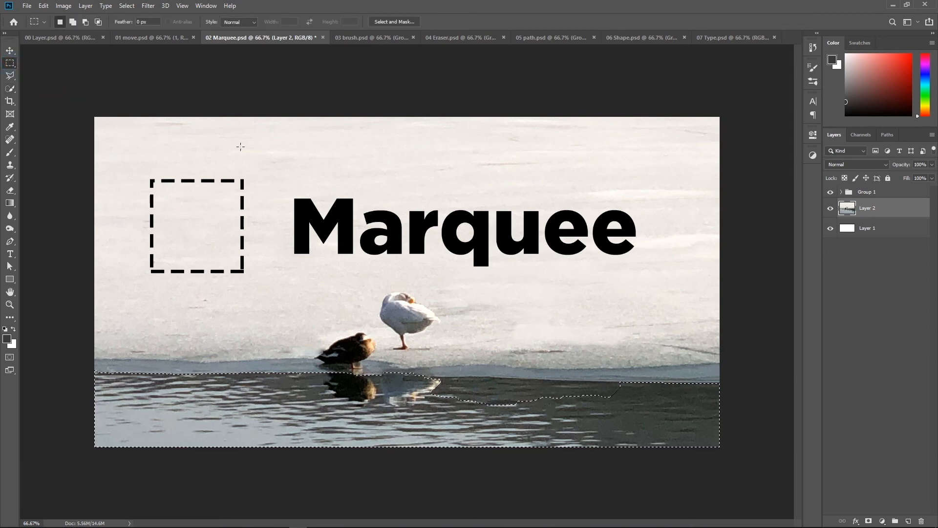
{"action": "key", "text": "shift"}
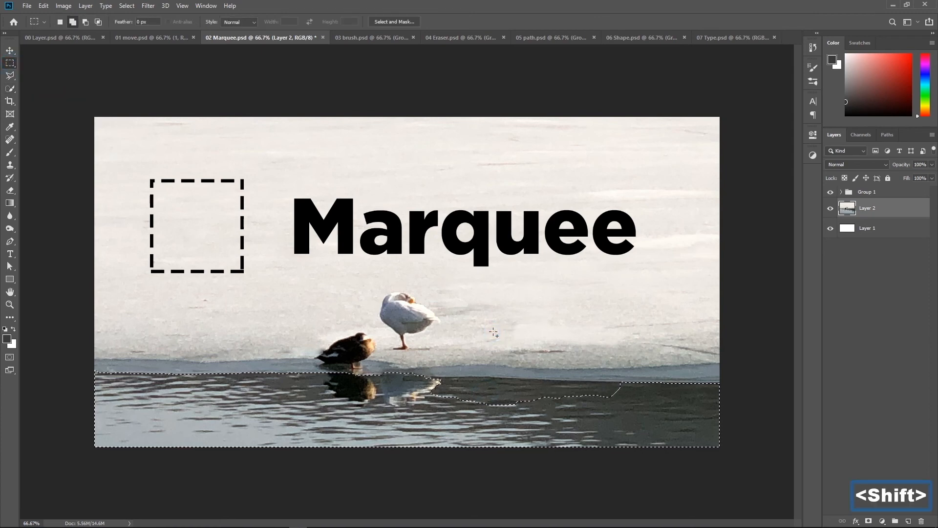
{"action": "left_click_drag", "start_coordinate": [493, 332], "coordinate": [595, 420]}
{"action": "key", "text": "alt"}
{"action": "left_click_drag", "start_coordinate": [524, 345], "coordinate": [570, 393]}
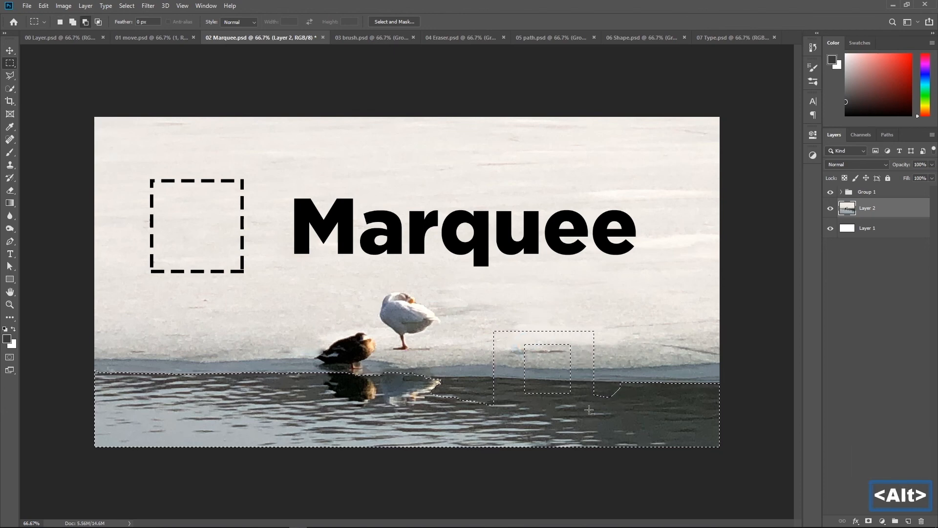
Move the selected water and shoreline pixels slightly up and to the right, and undo the changes
{"action": "left_click", "coordinate": [8, 53]}
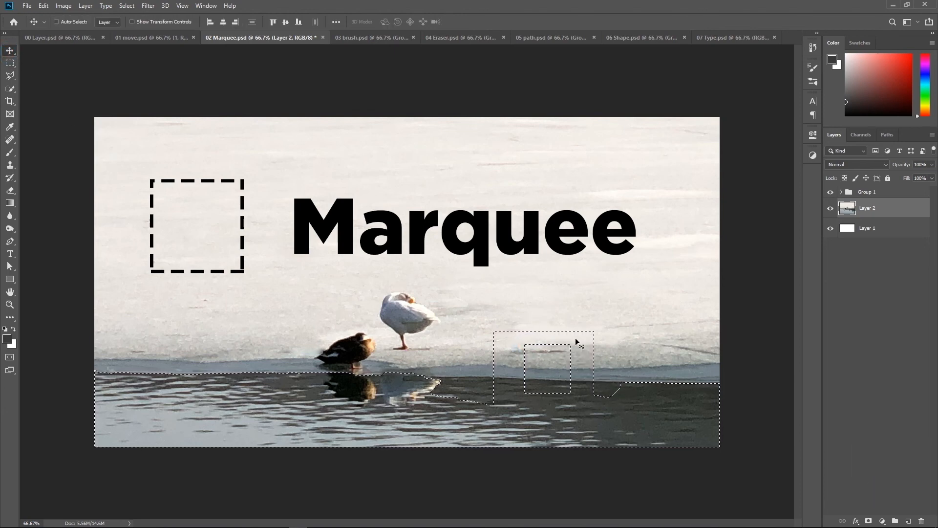
{"action": "left_click_drag", "start_coordinate": [561, 360], "coordinate": [542, 375]}
{"action": "key", "text": "ctrl+z"}
{"action": "key", "text": "ctrl+z"}
{"action": "key", "text": "ctrl+z"}
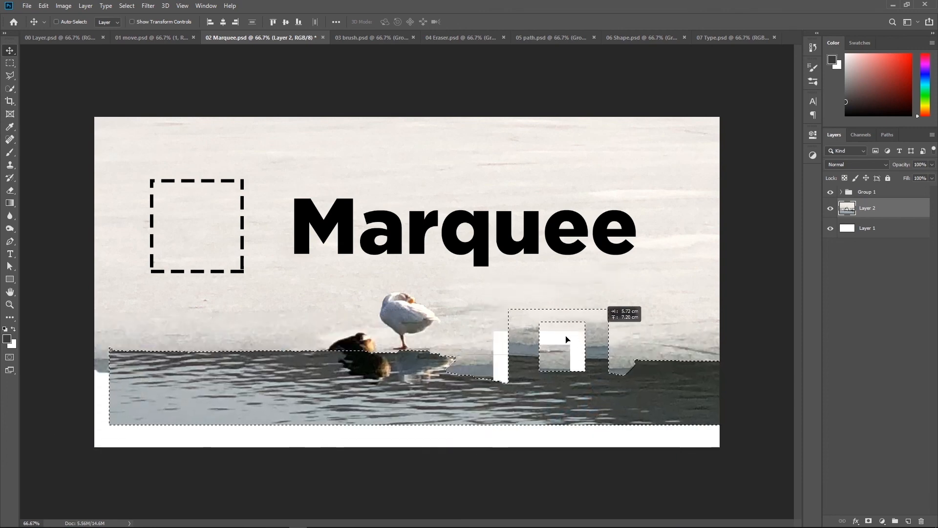
Try the Magic Wand with tolerance 30 on the ice and on the water, and clear the selection
{"action": "mouse_move", "coordinate": [9, 89]}
{"action": "left_mouse_down"}
{"action": "mouse_move", "coordinate": [48, 98]}
{"action": "mouse_move", "coordinate": [13, 97]}
{"action": "left_mouse_up"}
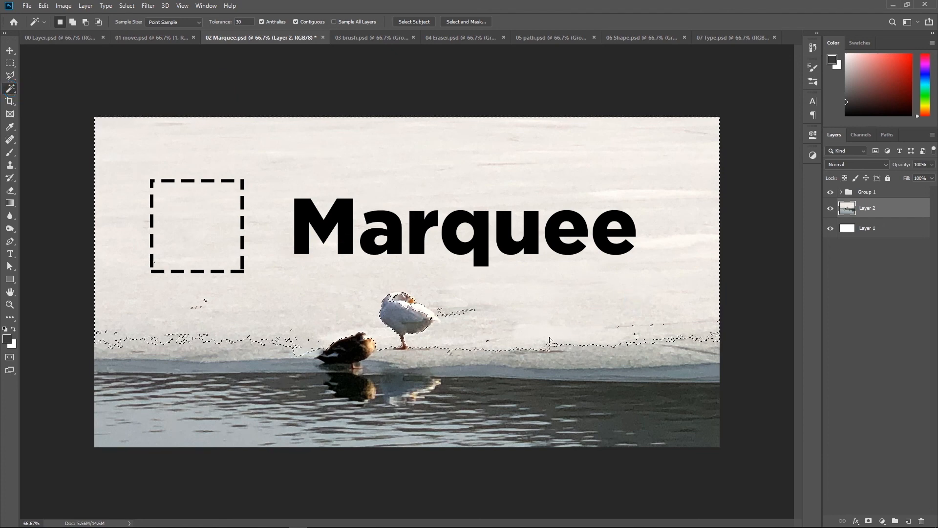
{"action": "left_click", "coordinate": [567, 387]}
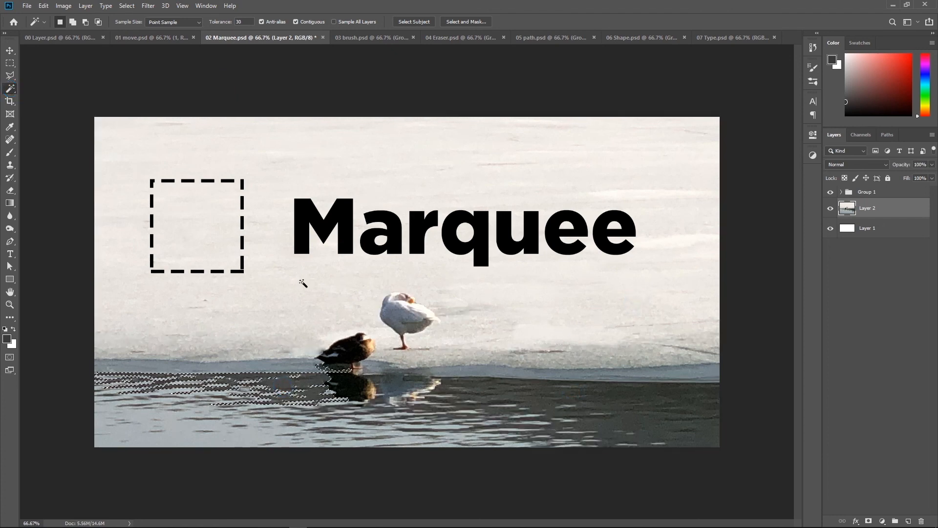
{"action": "left_click", "coordinate": [301, 281]}
{"action": "left_click", "coordinate": [271, 147]}
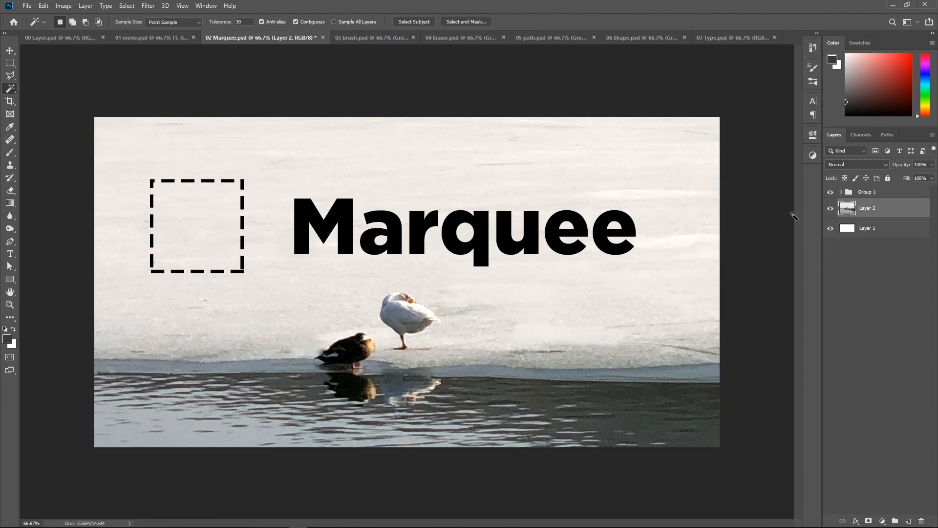
Expand Group 1 and, on text layer 2, select individual letters of Marquee one after another with the Magic Wand
{"action": "left_click", "coordinate": [841, 192]}
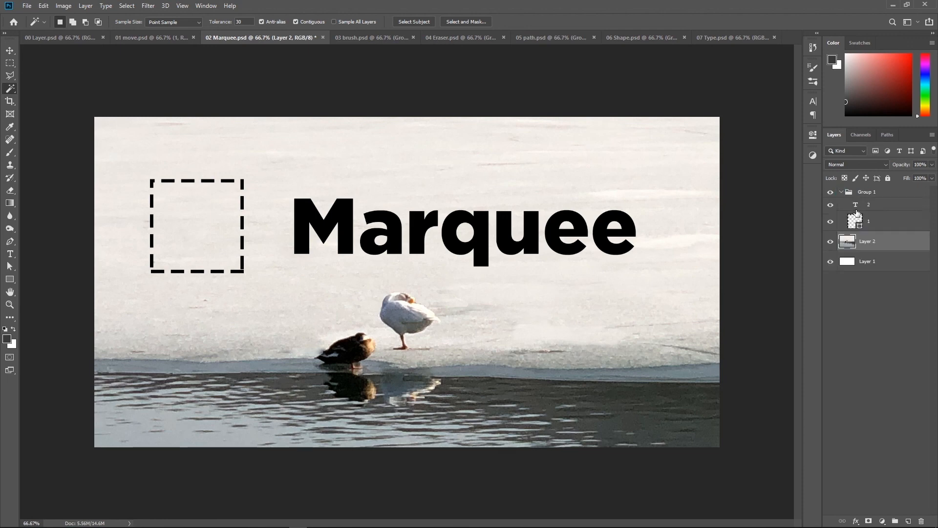
{"action": "left_click", "coordinate": [856, 209]}
{"action": "left_click", "coordinate": [532, 233]}
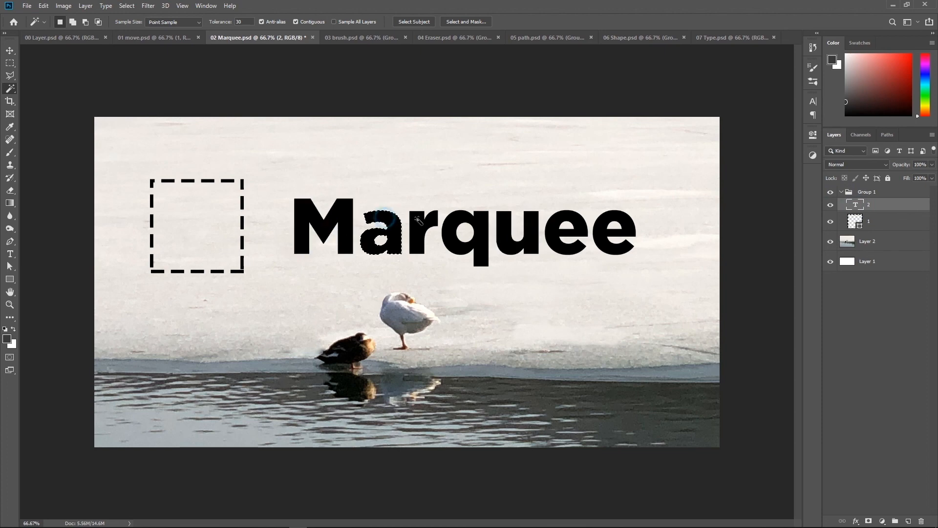
{"action": "left_click", "coordinate": [465, 218]}
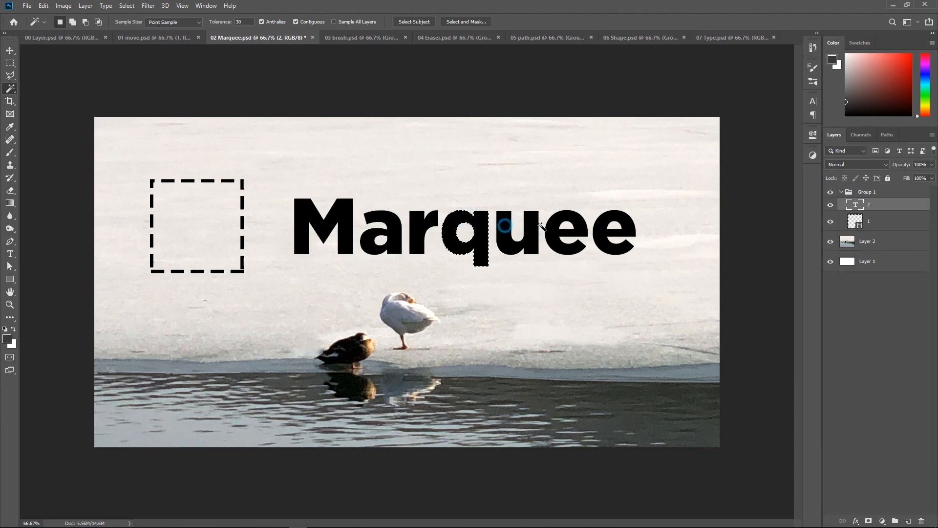
{"action": "left_click", "coordinate": [575, 221]}
{"action": "left_click", "coordinate": [614, 221]}
{"action": "left_click", "coordinate": [632, 228]}
Select the background around the Marquee text with the Magic Wand, and replace that selection with the letter M
{"action": "left_click", "coordinate": [647, 188]}
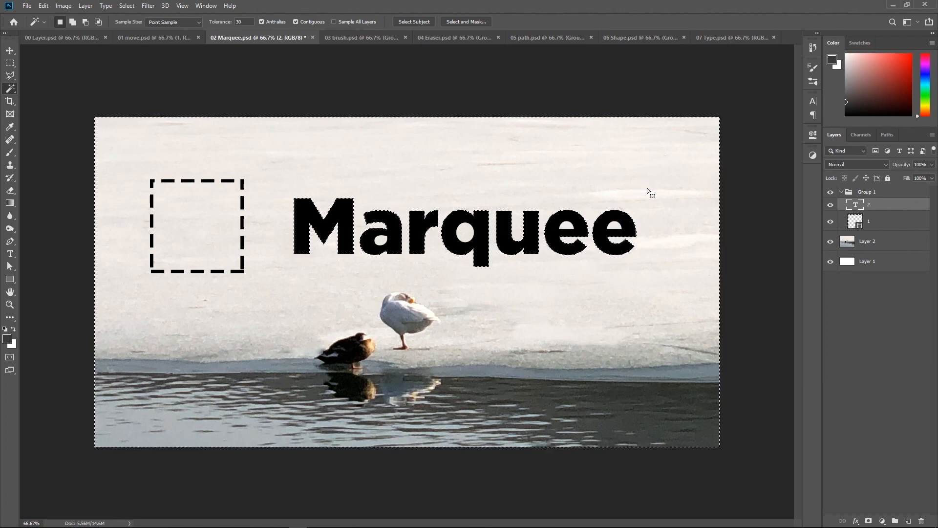
{"action": "left_click", "coordinate": [648, 187]}
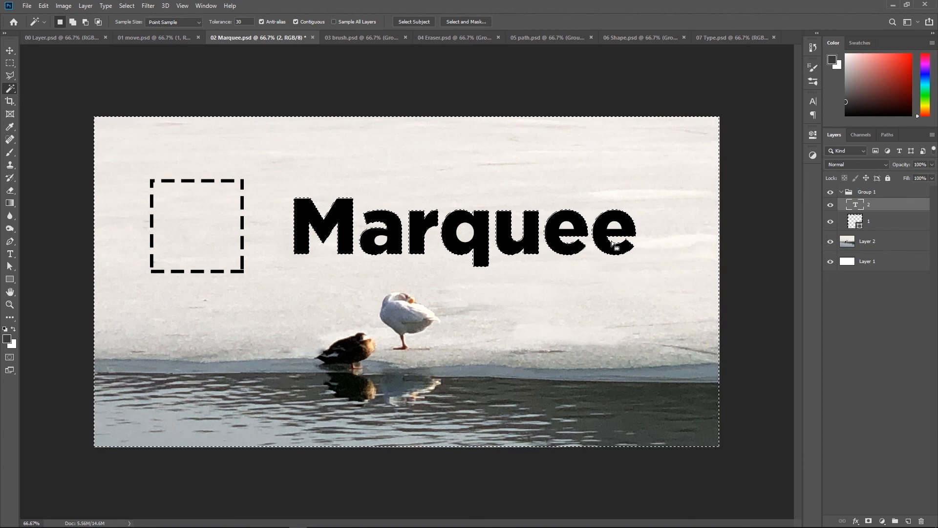
{"action": "left_click", "coordinate": [306, 213]}
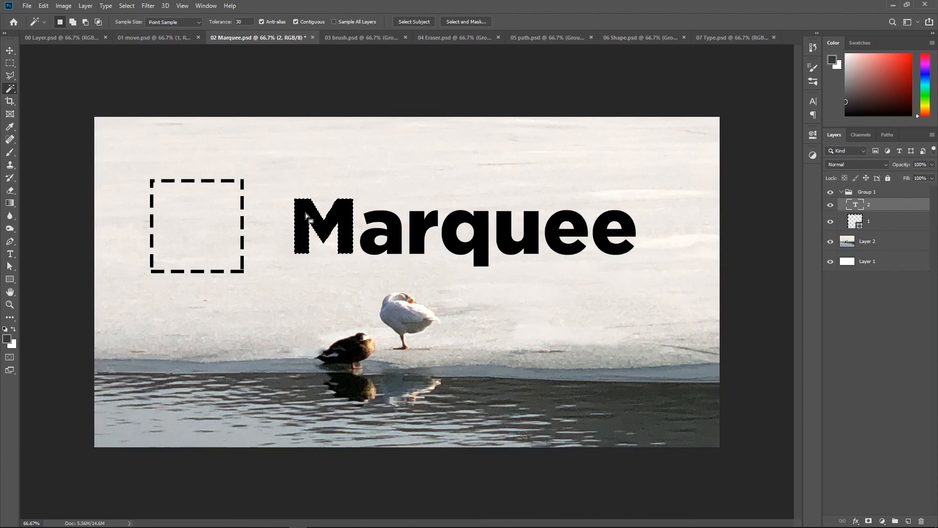
Collapse Group 1 and create a new empty layer above it, keeping the letter M selected
{"action": "left_click", "coordinate": [848, 193]}
{"action": "left_click", "coordinate": [841, 192]}
{"action": "left_click", "coordinate": [871, 194]}
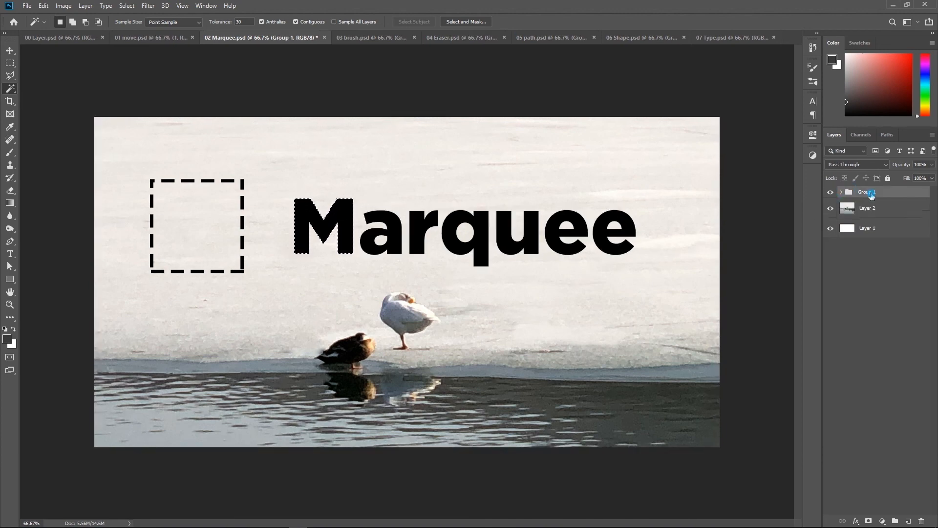
{"action": "left_click", "coordinate": [908, 521]}
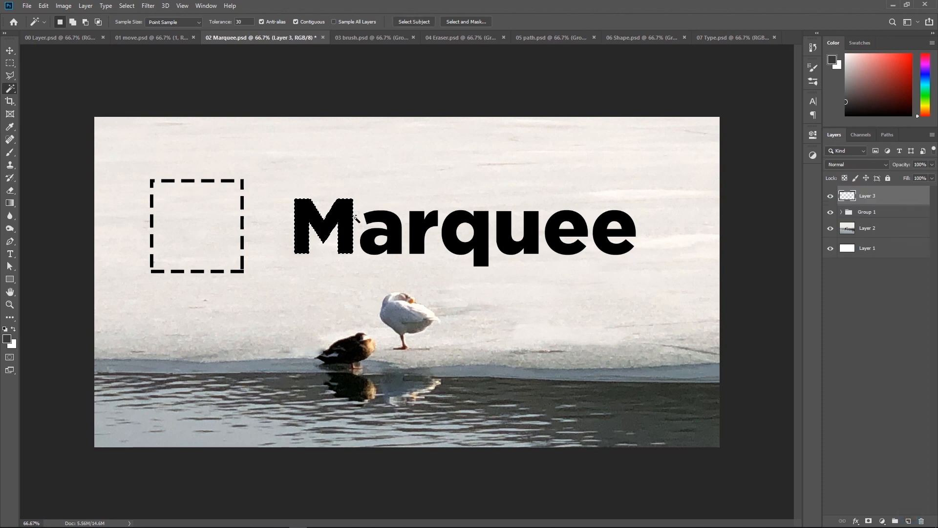
Paint dark grey with the Brush inside the selected letter M on the new layer, and undo the stroke
{"action": "left_click", "coordinate": [9, 152]}
{"action": "left_click_drag", "start_coordinate": [335, 195], "coordinate": [293, 215]}
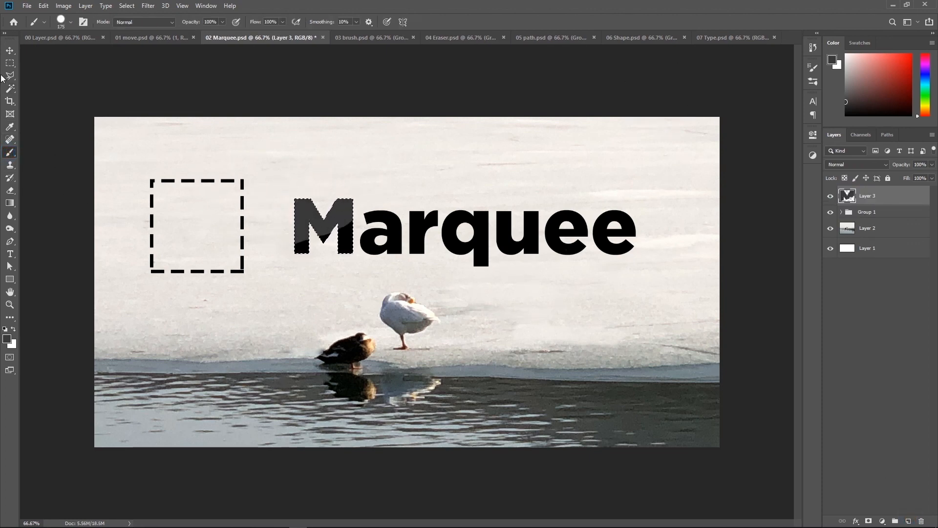
{"action": "key", "text": "ctrl+z"}
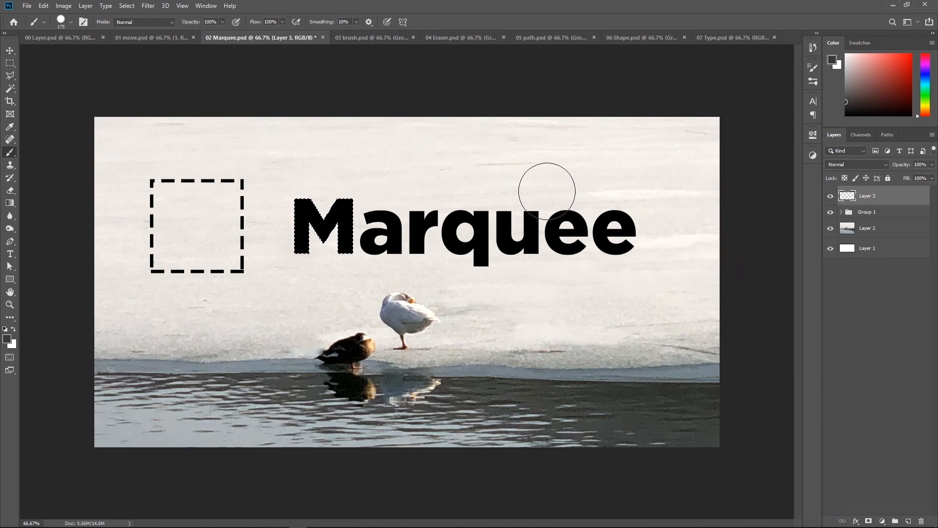
Invert the letter M selection, brush dark grey around the letter, and undo both the painting and the inversion
{"action": "key", "text": "ctrl+shift+i"}
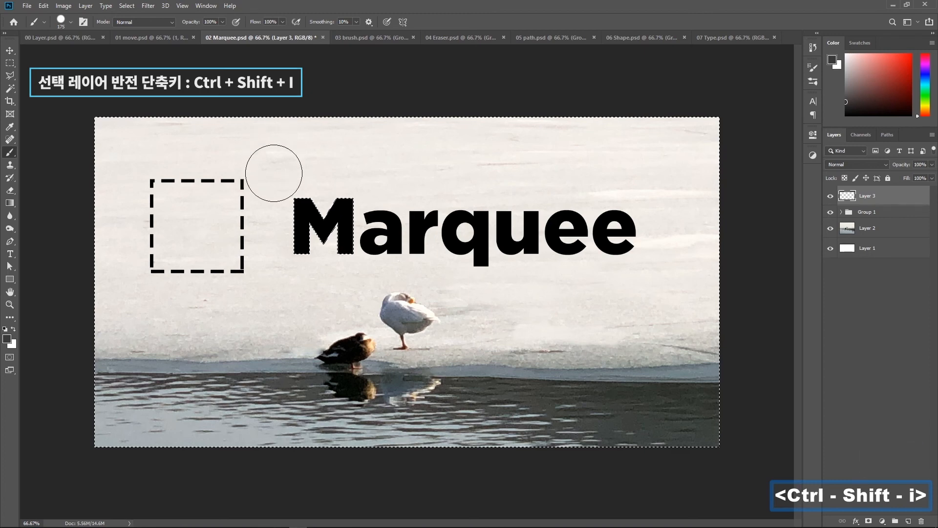
{"action": "mouse_move", "coordinate": [272, 172]}
{"action": "left_mouse_down"}
{"action": "mouse_move", "coordinate": [429, 227]}
{"action": "mouse_move", "coordinate": [362, 265]}
{"action": "mouse_move", "coordinate": [342, 332]}
{"action": "left_mouse_up"}
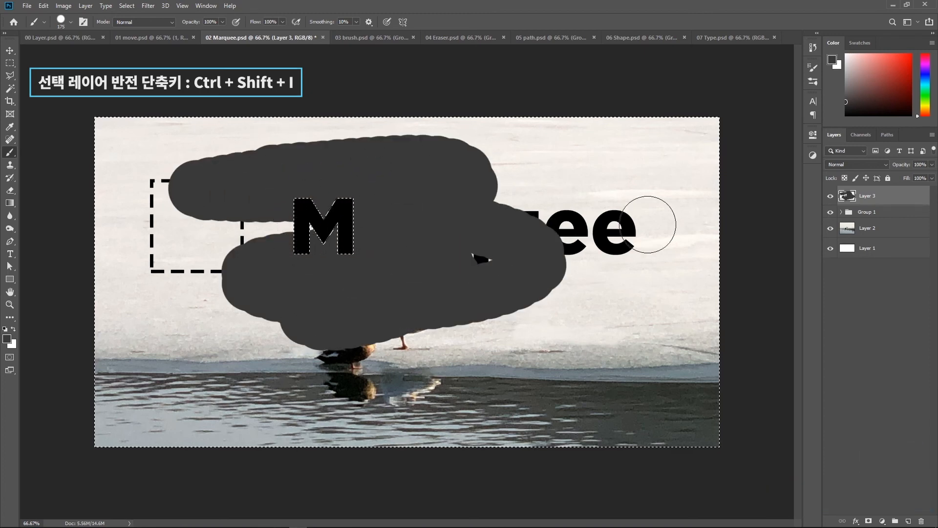
{"action": "key", "text": "ctrl+z"}
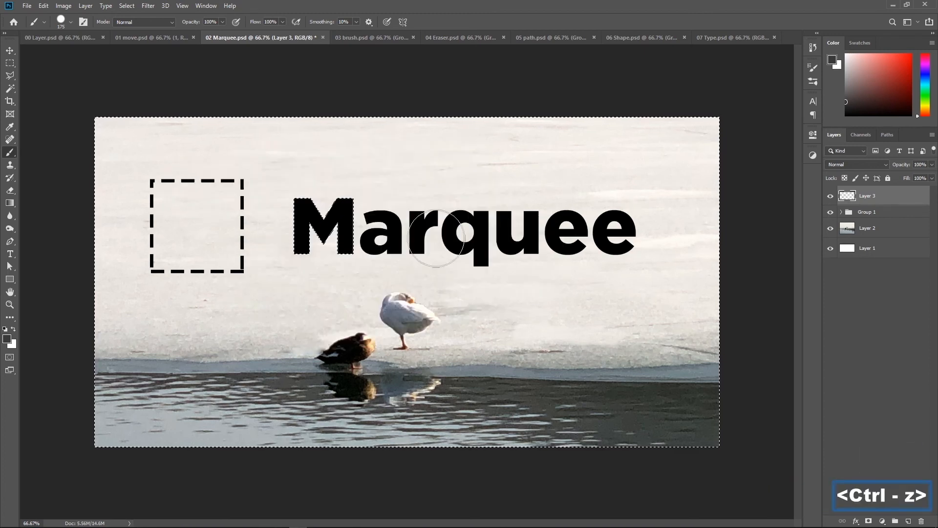
{"action": "key", "text": "ctrl+z"}
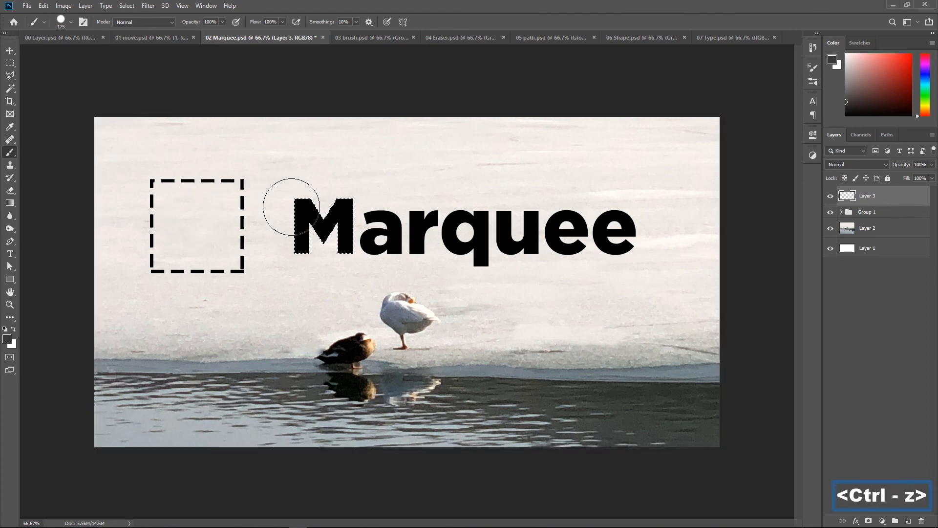
With the Polygonal Lasso tool active, invert the letter M selection and undo the inversion
{"action": "left_click", "coordinate": [10, 76]}
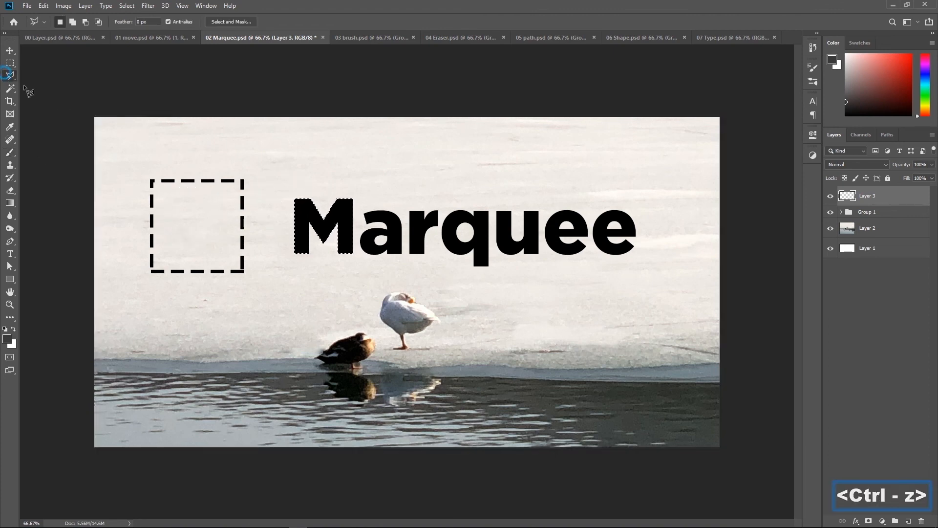
{"action": "right_click", "coordinate": [344, 209]}
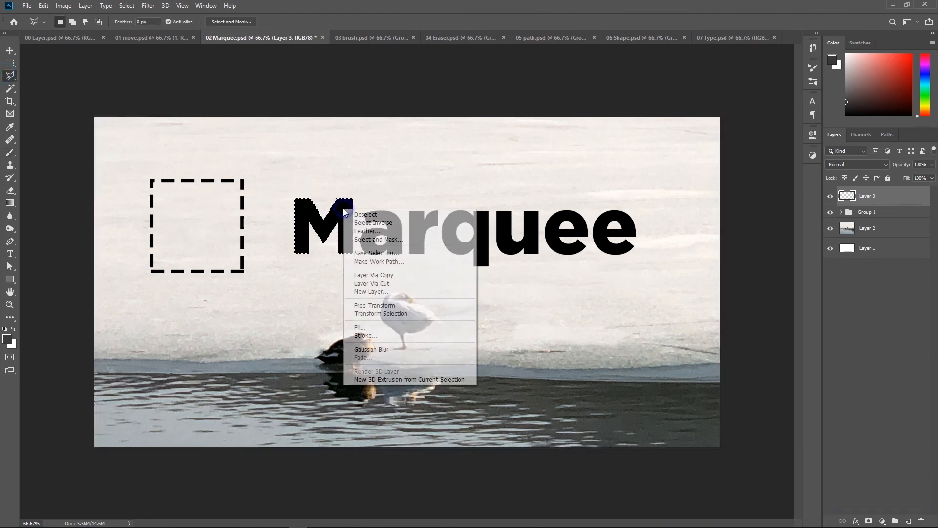
{"action": "left_click", "coordinate": [387, 222]}
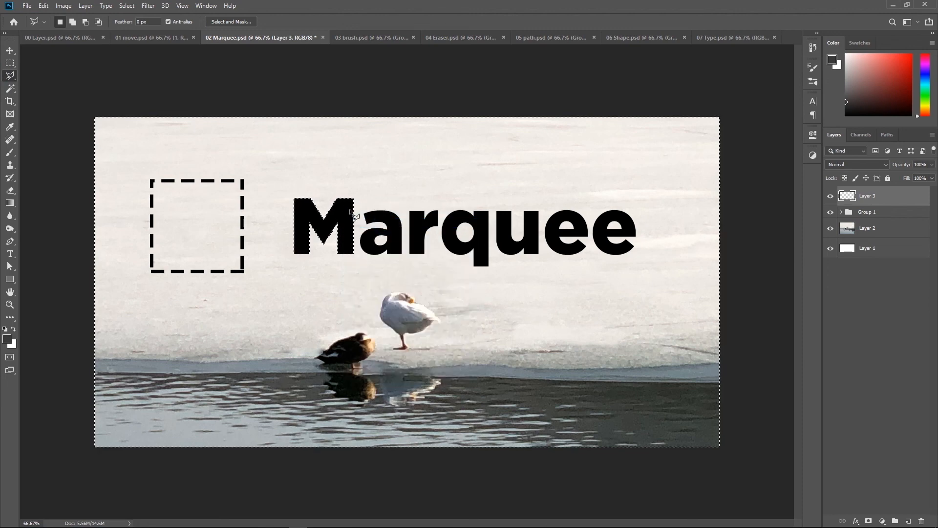
{"action": "key", "text": "ctrl+z"}
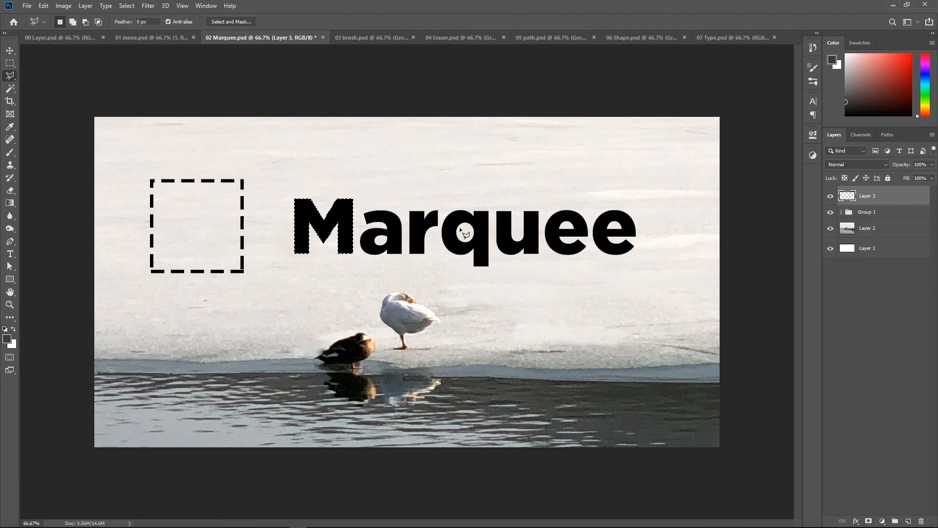
With the Rectangular Marquee tool active, deselect the letter M and undo the deselection
{"action": "key", "text": "m"}
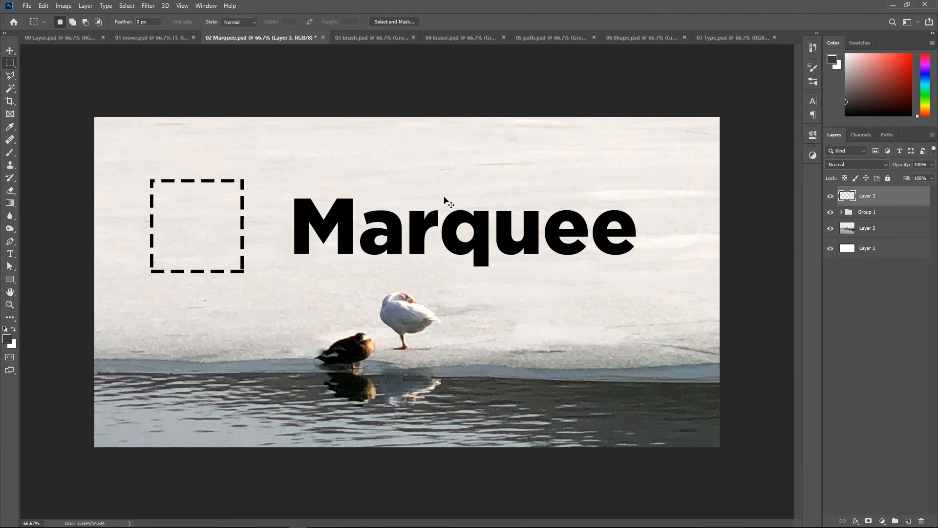
{"action": "right_click", "coordinate": [341, 215]}
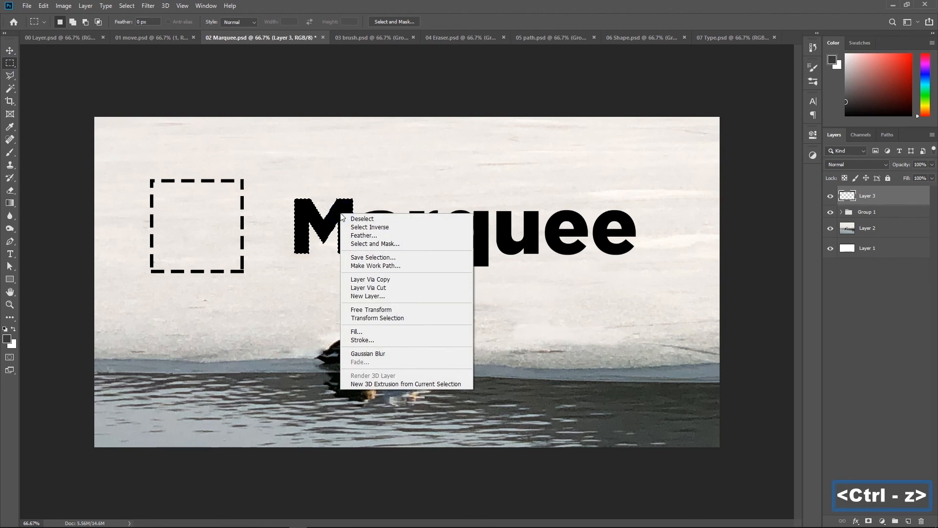
{"action": "left_click", "coordinate": [374, 219]}
{"action": "key", "text": "ctrl+z"}
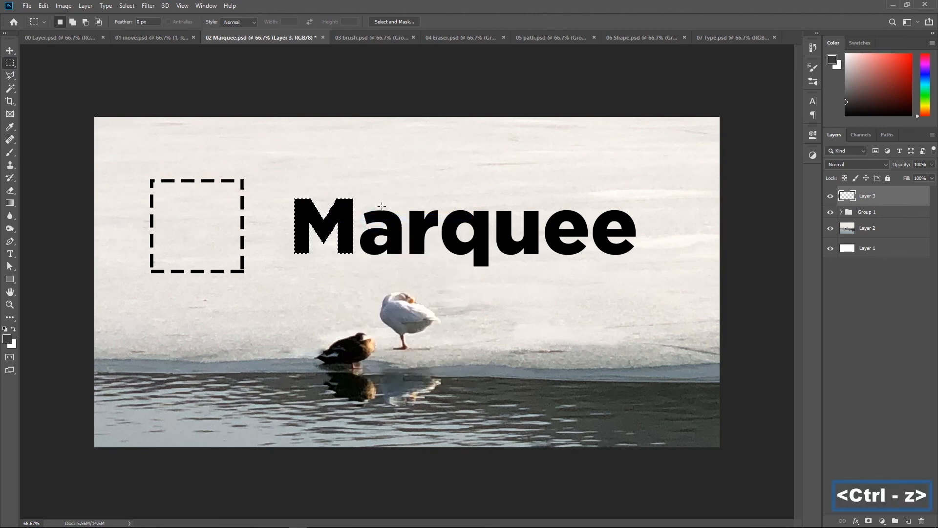
Deselect the letter M, draw a rectangular marquee around the middle of the Marquee text, and clear that selection too
{"action": "key", "text": "ctrl+d"}
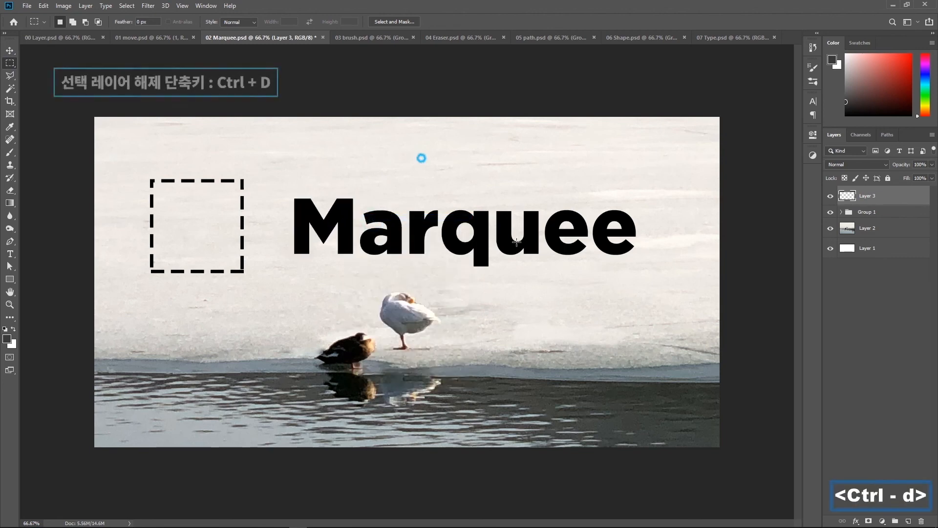
{"action": "left_click_drag", "start_coordinate": [421, 155], "coordinate": [555, 266]}
{"action": "key", "text": "ctrl+d"}
{"action": "left_click", "coordinate": [264, 178]}
{"action": "key", "text": "ctrl+d"}
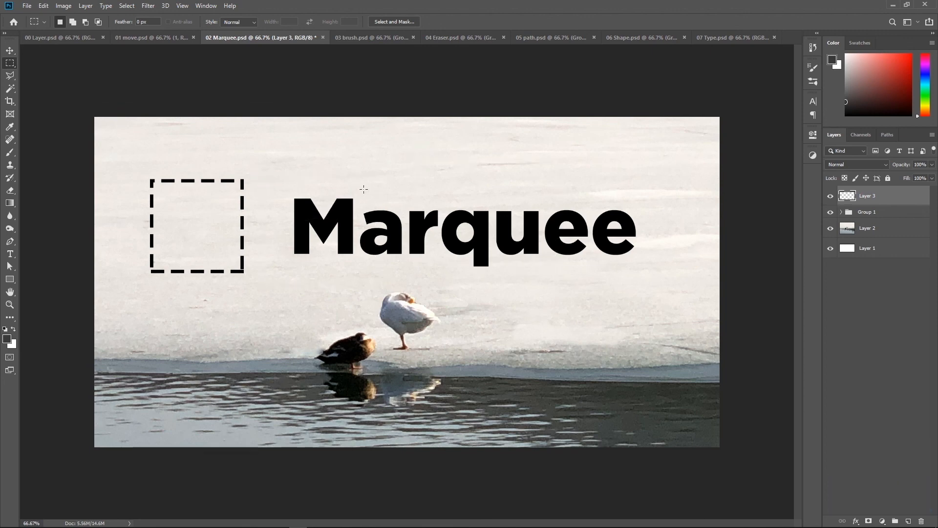
Draw a rectangular marquee over the letters "uee", move the selection outline toward the M, and draw a new marquee over the word's middle
{"action": "left_click", "coordinate": [10, 53]}
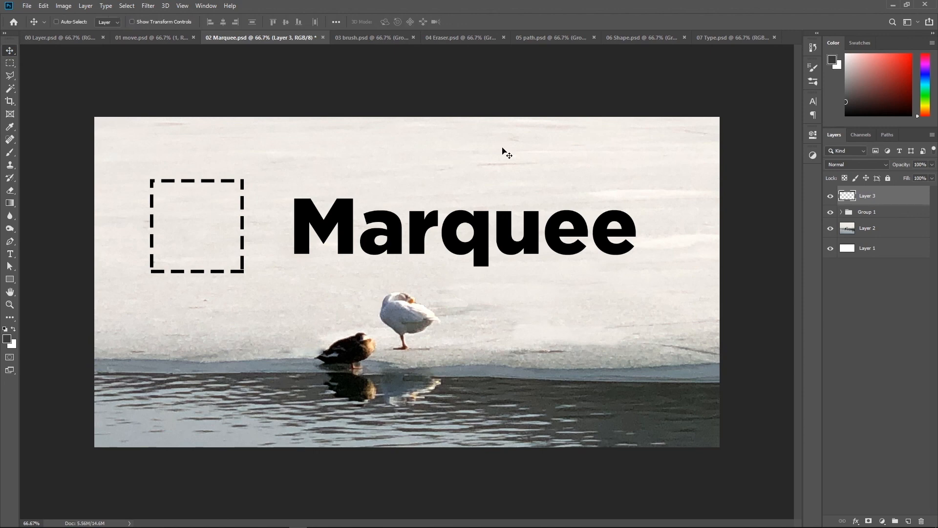
{"action": "left_click", "coordinate": [10, 63]}
{"action": "left_click_drag", "start_coordinate": [490, 192], "coordinate": [599, 315]}
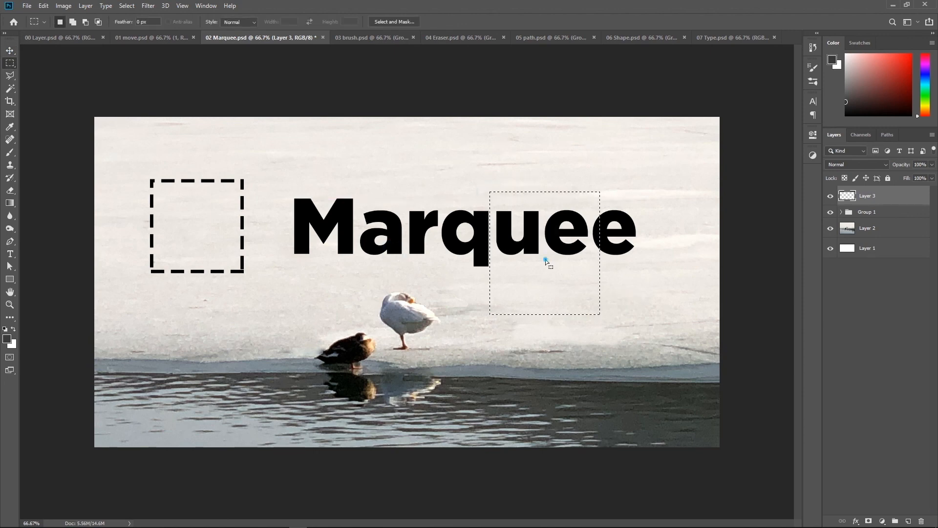
{"action": "left_click_drag", "start_coordinate": [545, 259], "coordinate": [398, 221]}
{"action": "left_click_drag", "start_coordinate": [378, 168], "coordinate": [538, 307]}
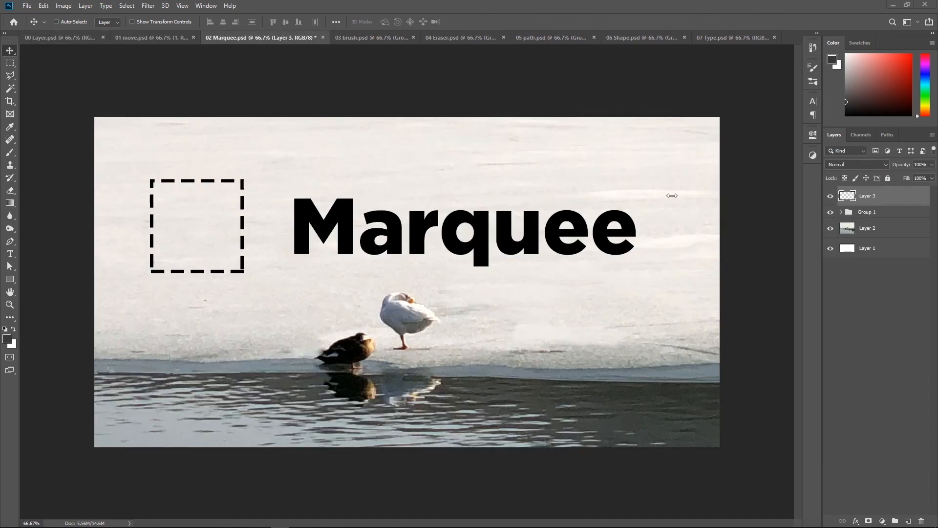
View the 03 brush.psd document, return to 02 Marquee.psd, and choose the Rectangular Marquee tool
{"action": "left_click", "coordinate": [391, 38]}
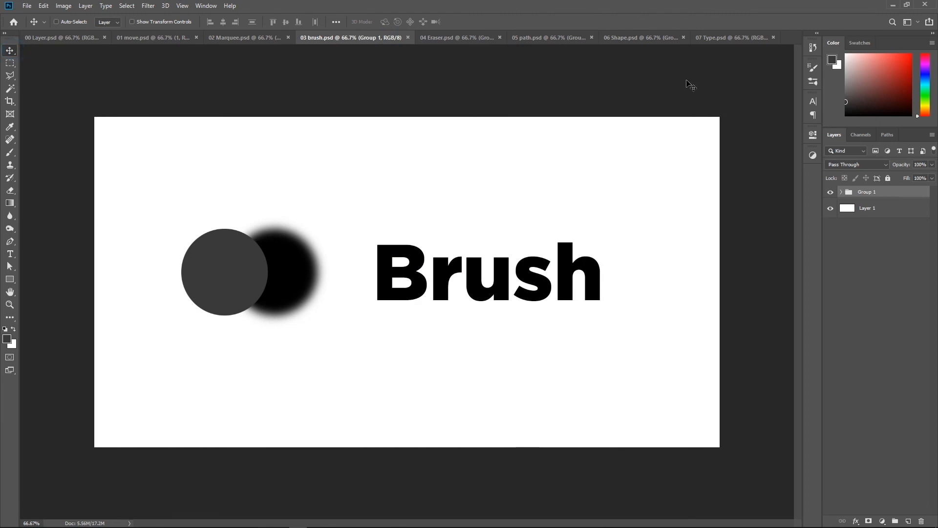
{"action": "left_click", "coordinate": [243, 38]}
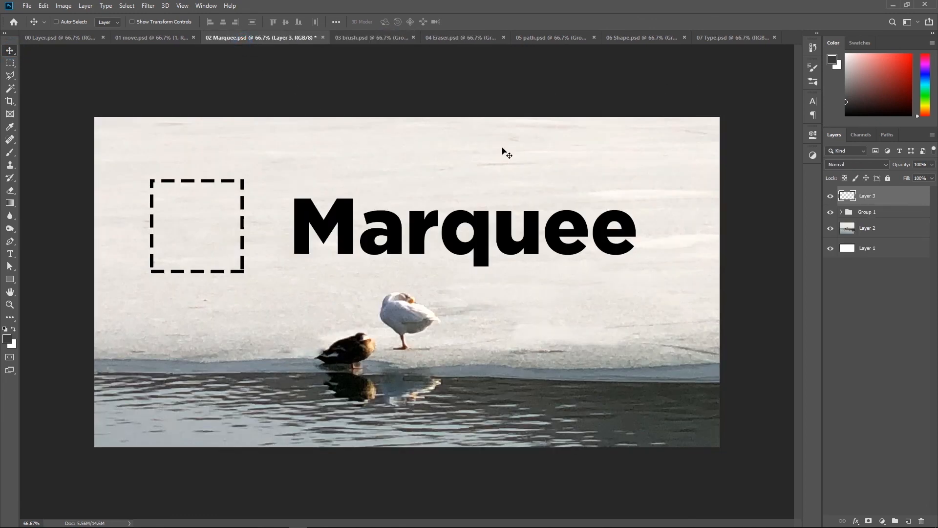
{"action": "left_click", "coordinate": [9, 63]}
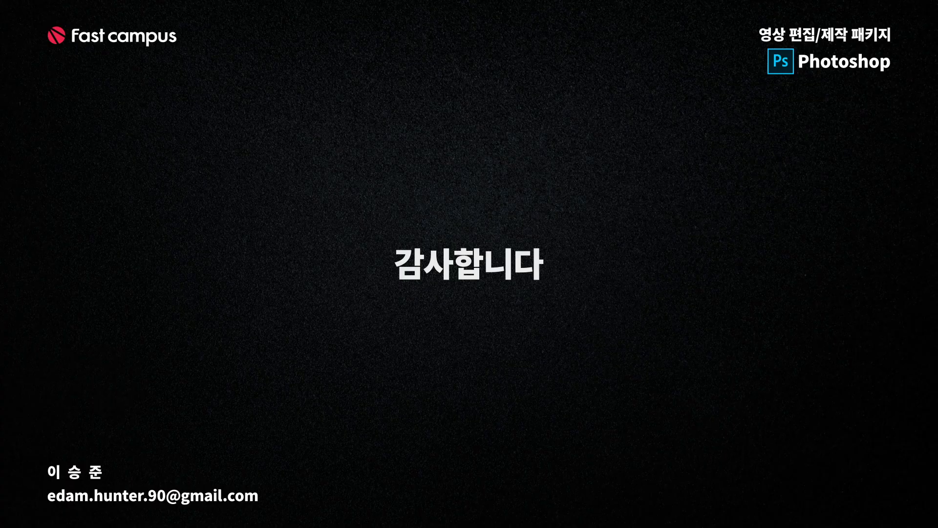